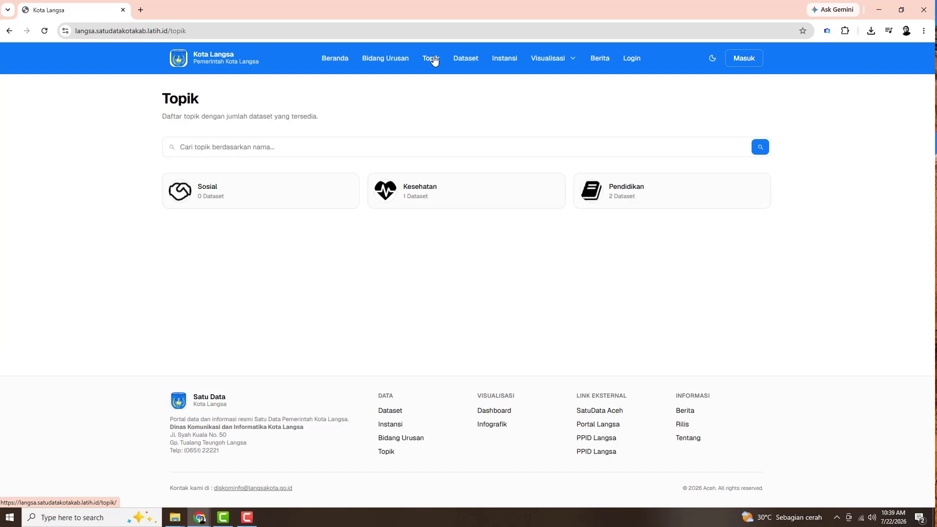
Browse the public Dataset, Instansi, Visualisasi > Infografik and Berita pages from the top navigation
{"action": "left_click", "coordinate": [470, 59]}
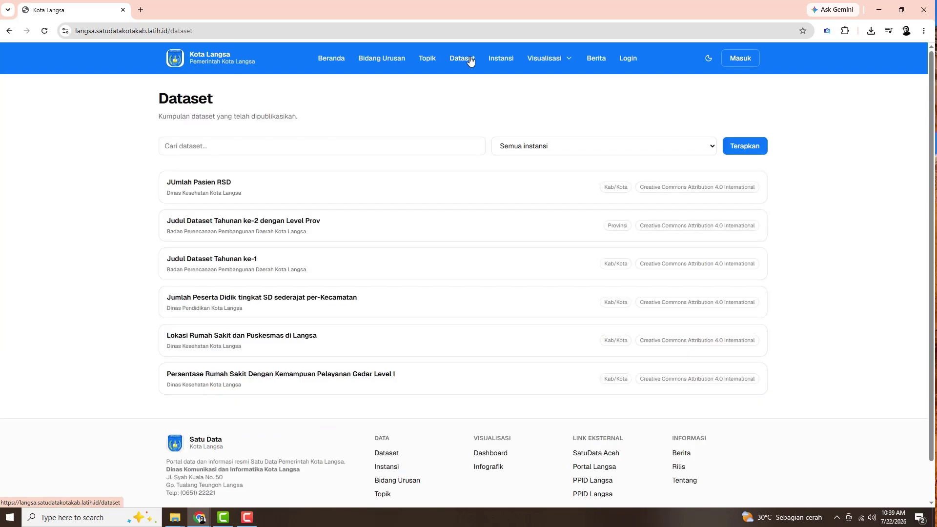
{"action": "left_click", "coordinate": [503, 63]}
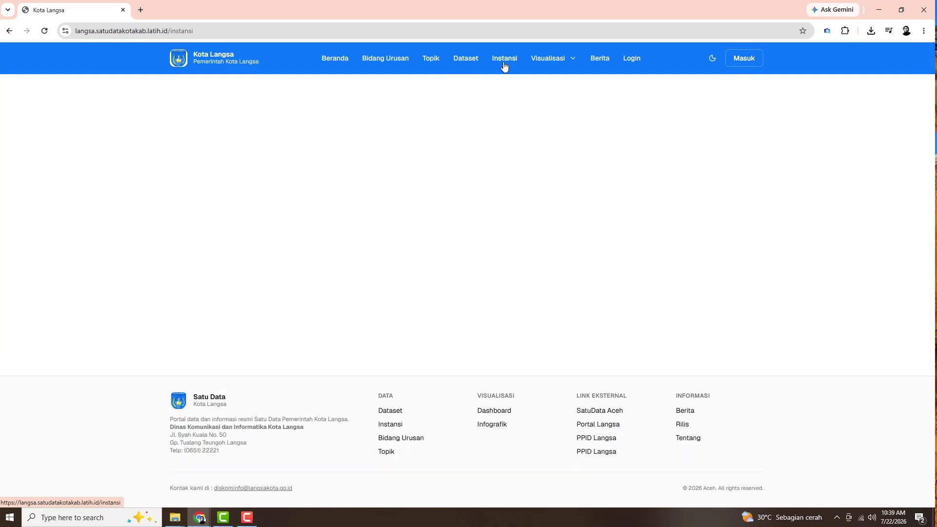
{"action": "left_click", "coordinate": [553, 60]}
{"action": "left_click", "coordinate": [565, 92]}
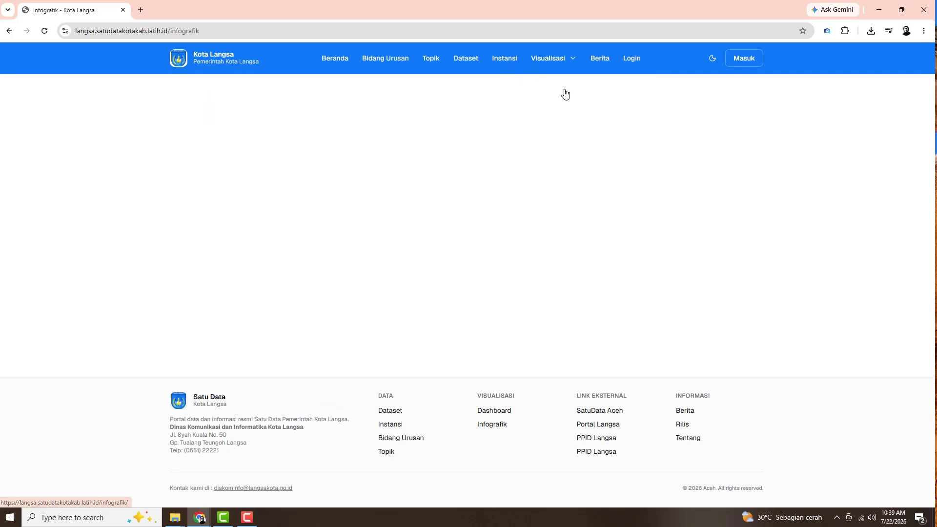
{"action": "left_click", "coordinate": [596, 60]}
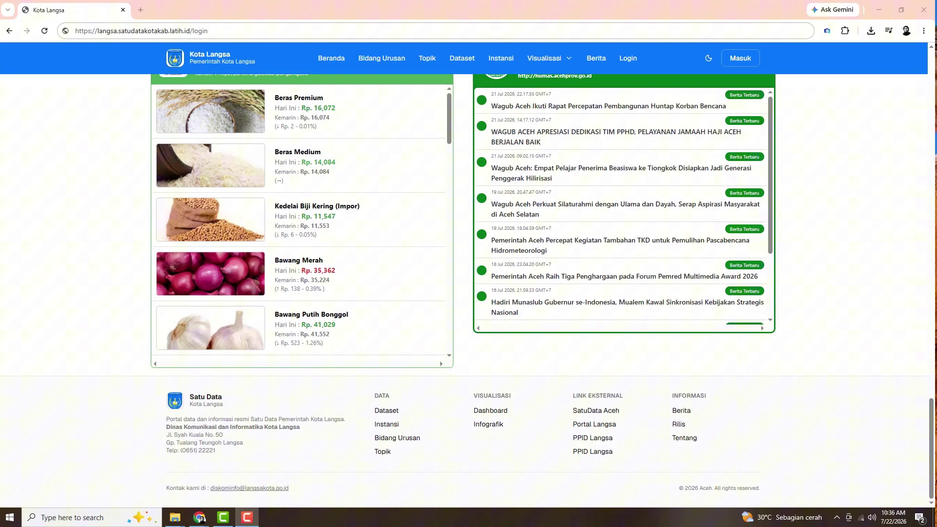
Scroll the home page back to the top and select the page address
{"action": "scroll", "coordinate": [869, 327], "scroll_direction": "up", "scroll_amount": 10}
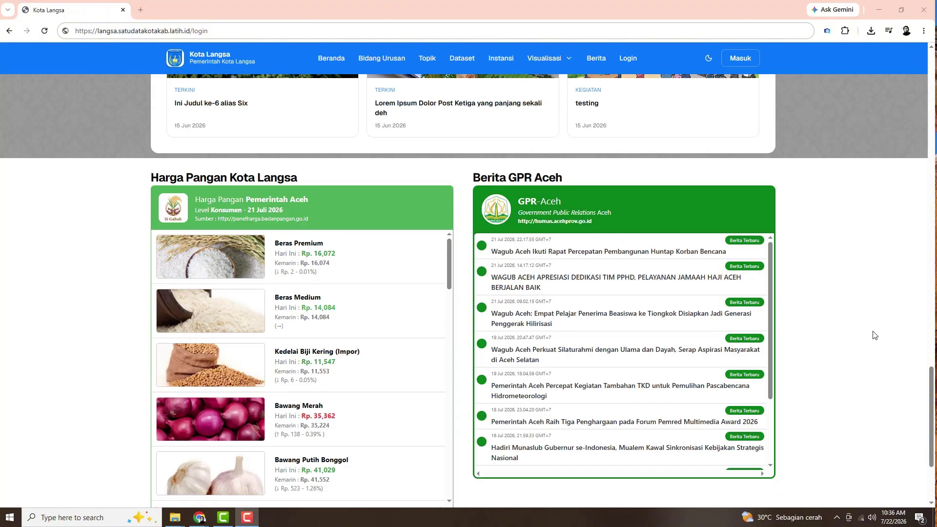
{"action": "scroll", "coordinate": [846, 315], "scroll_direction": "up", "scroll_amount": 15}
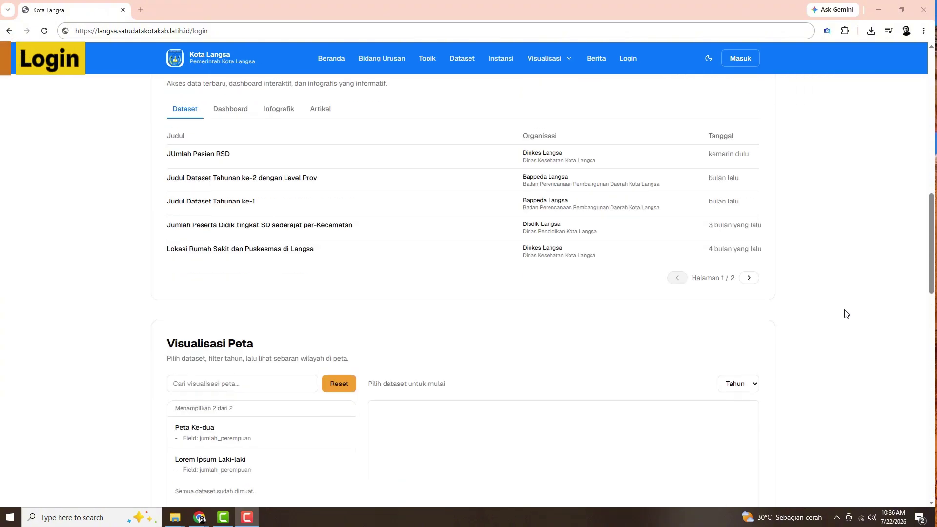
{"action": "scroll", "coordinate": [847, 314], "scroll_direction": "up", "scroll_amount": 8}
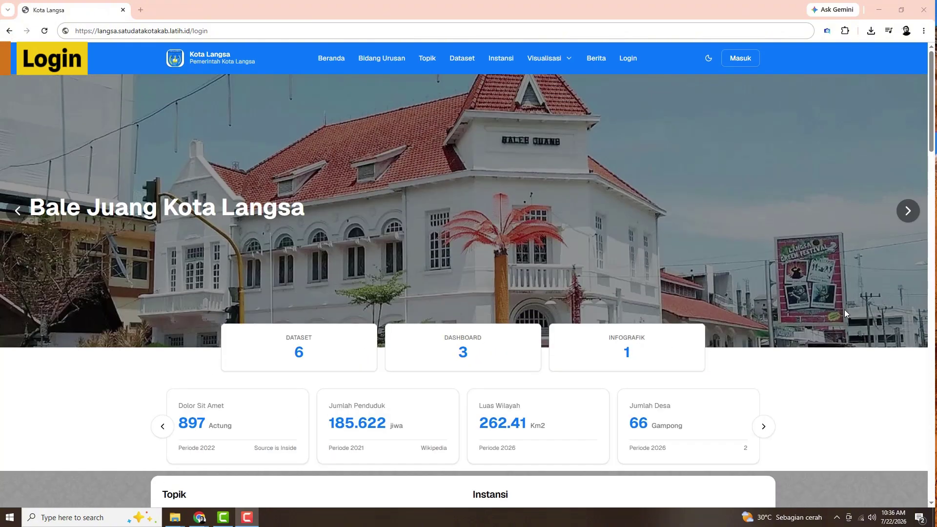
{"action": "left_click", "coordinate": [223, 32]}
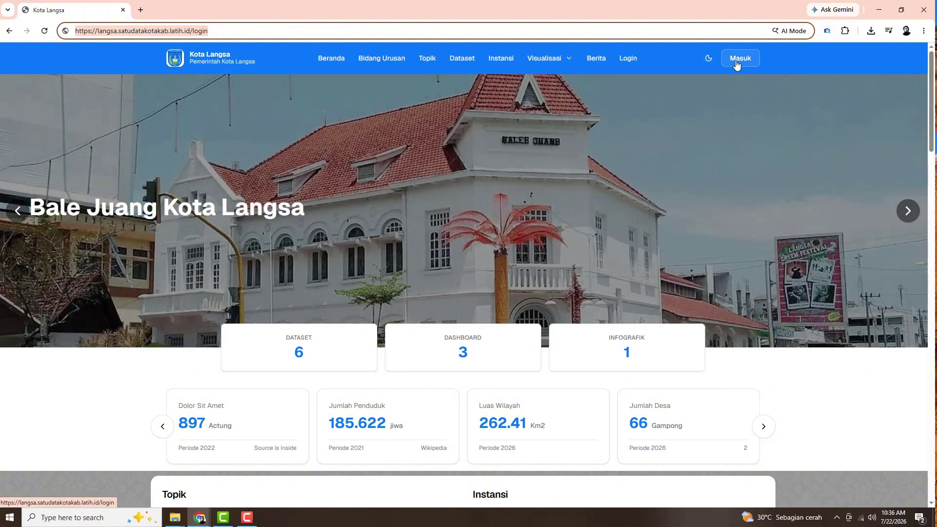
Sign in as administrator from the Masuk page using the saved login credentials
{"action": "left_click", "coordinate": [737, 65]}
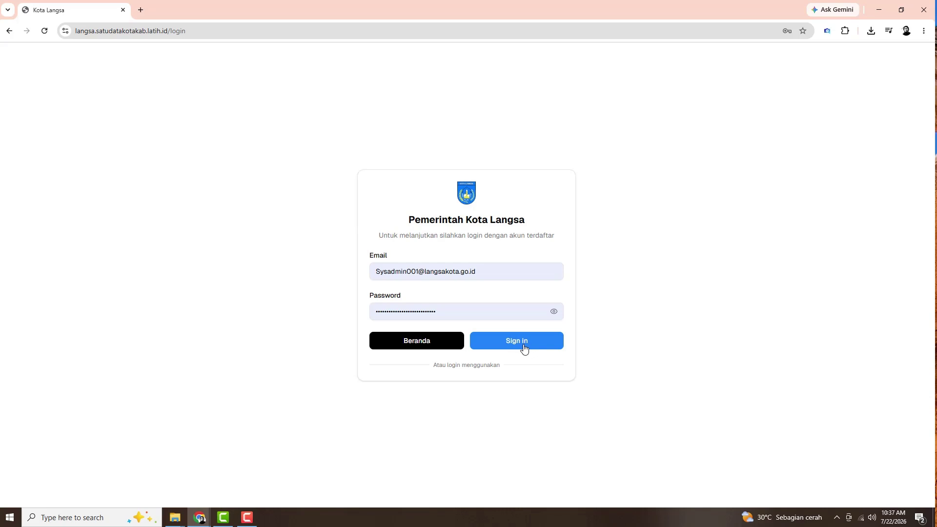
{"action": "left_click", "coordinate": [524, 346]}
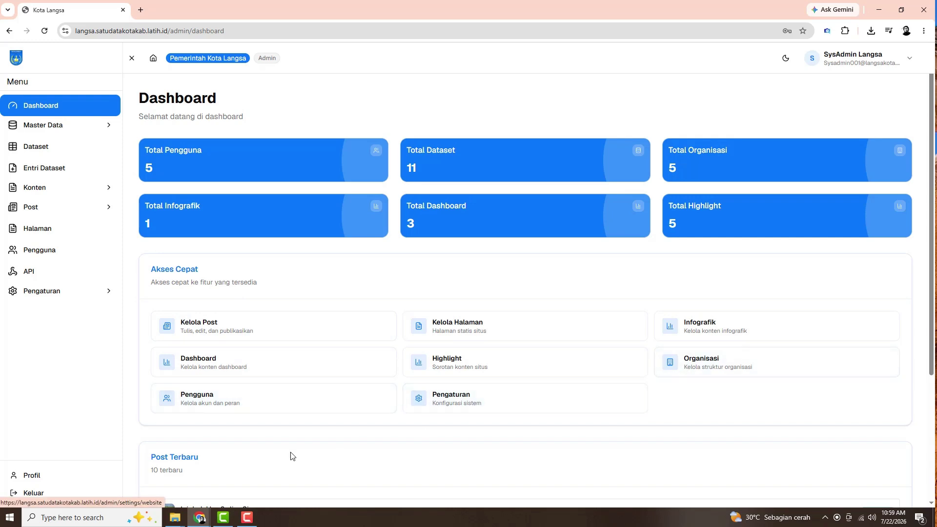
{"action": "scroll", "coordinate": [253, 456], "scroll_direction": "down", "scroll_amount": 4}
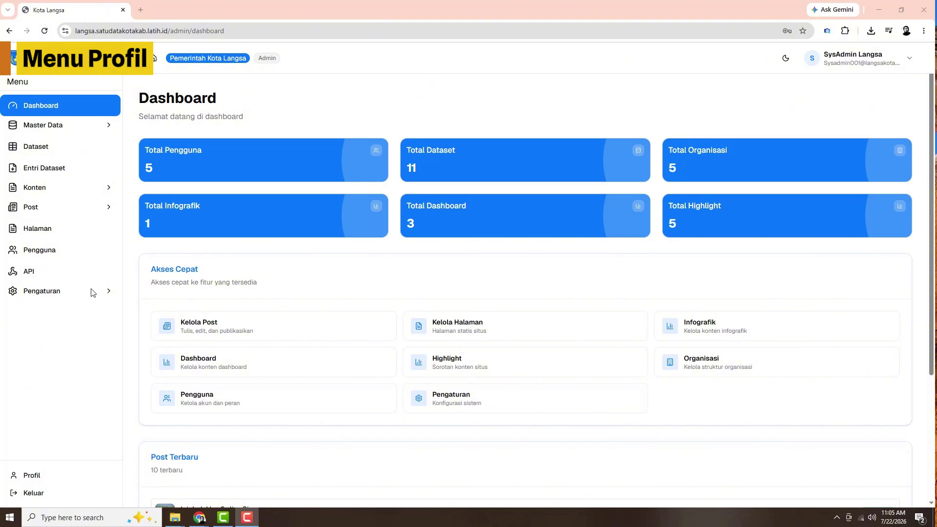
{"action": "left_click", "coordinate": [24, 478]}
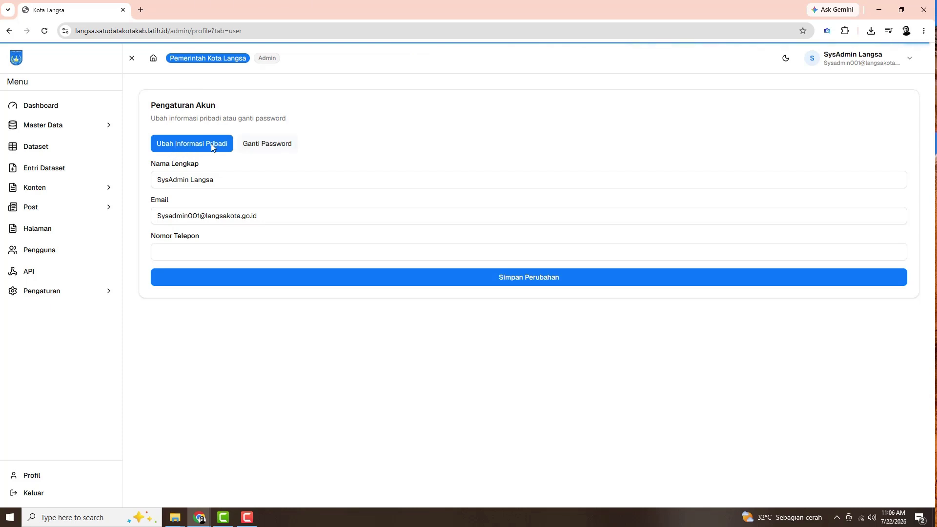
{"action": "left_click", "coordinate": [264, 143]}
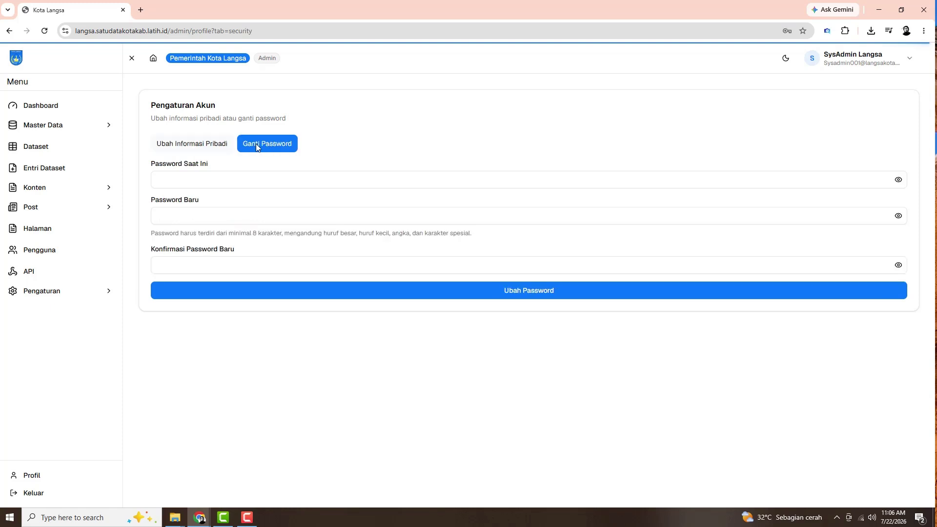
{"action": "left_click", "coordinate": [209, 148]}
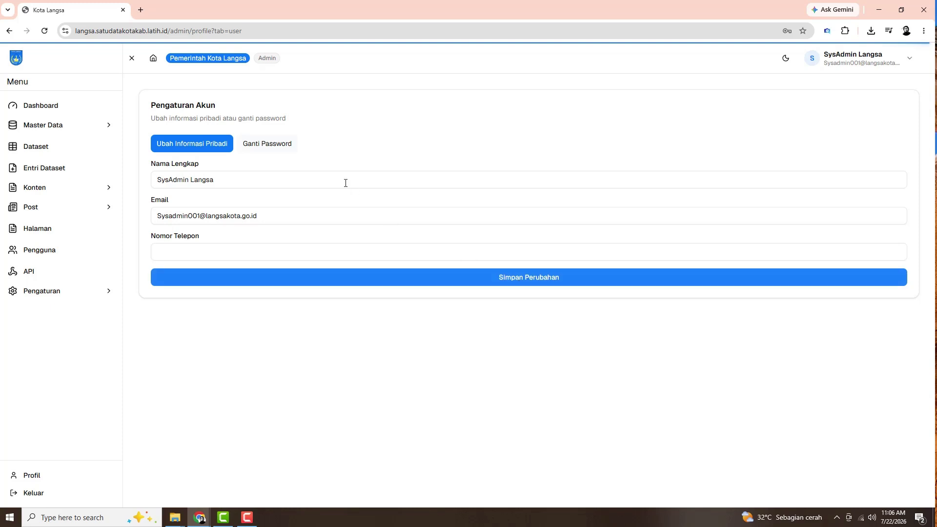
{"action": "left_click", "coordinate": [272, 146]}
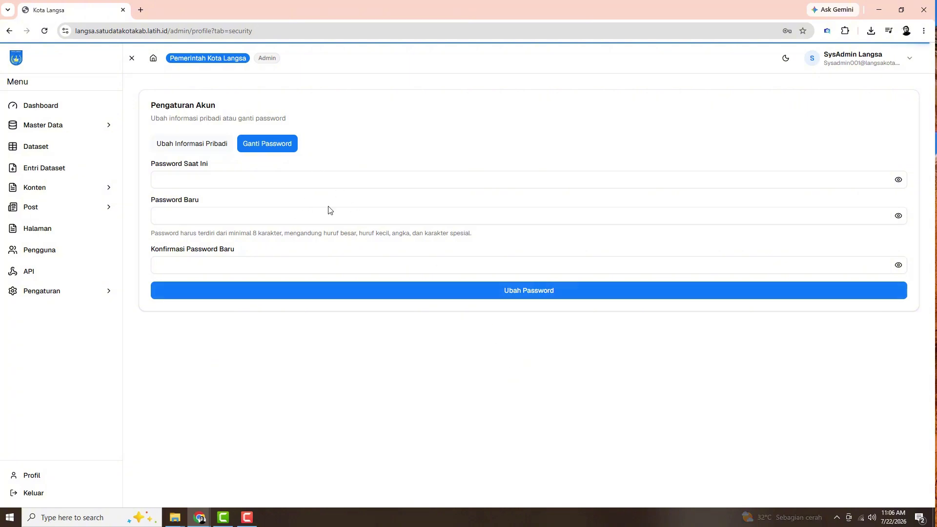
{"action": "left_click", "coordinate": [213, 146]}
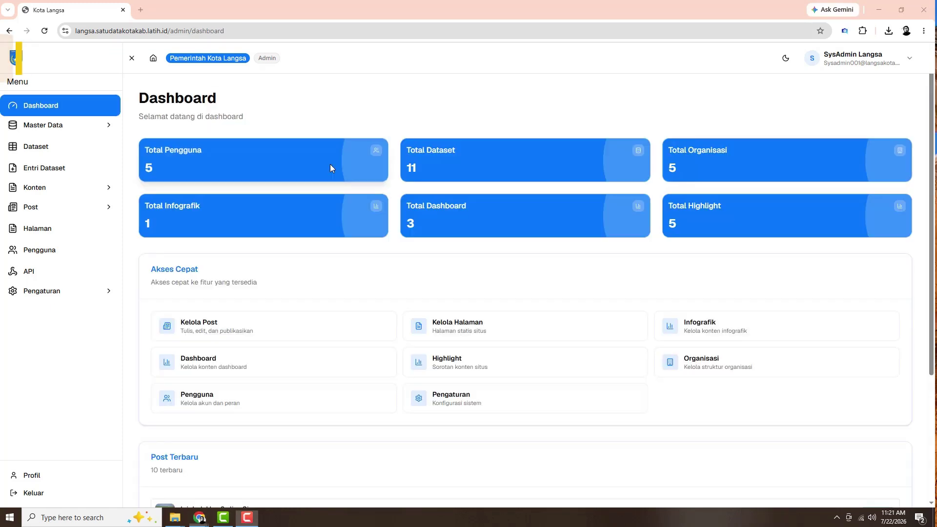
Open Master Data > Organisasi to list the 5 active organisations
{"action": "left_click", "coordinate": [58, 127]}
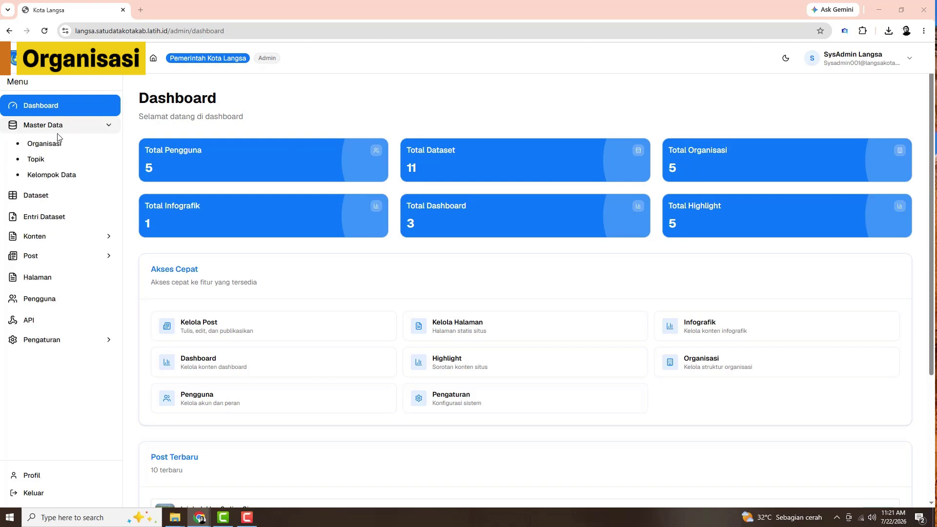
{"action": "left_click", "coordinate": [56, 147]}
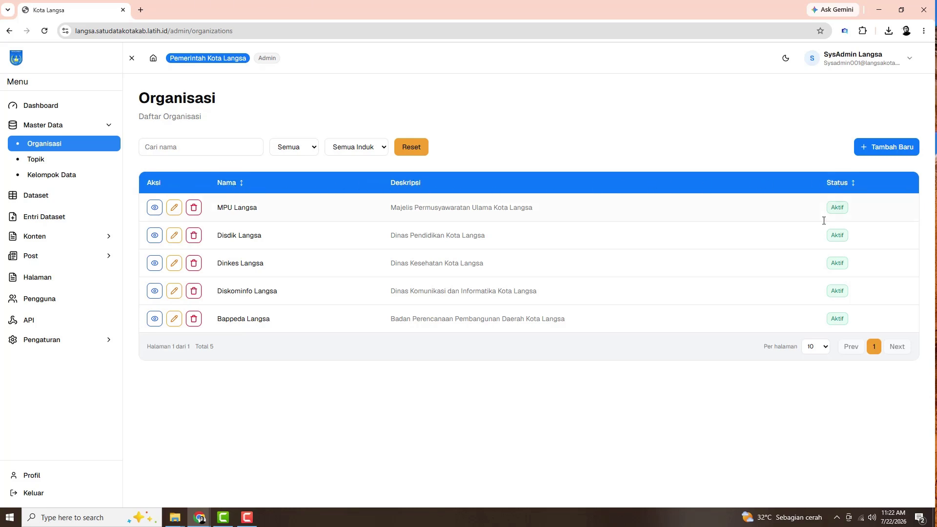
Start a new organisation named Disdik Langsa with parent Kota Langsa
{"action": "left_click", "coordinate": [884, 154]}
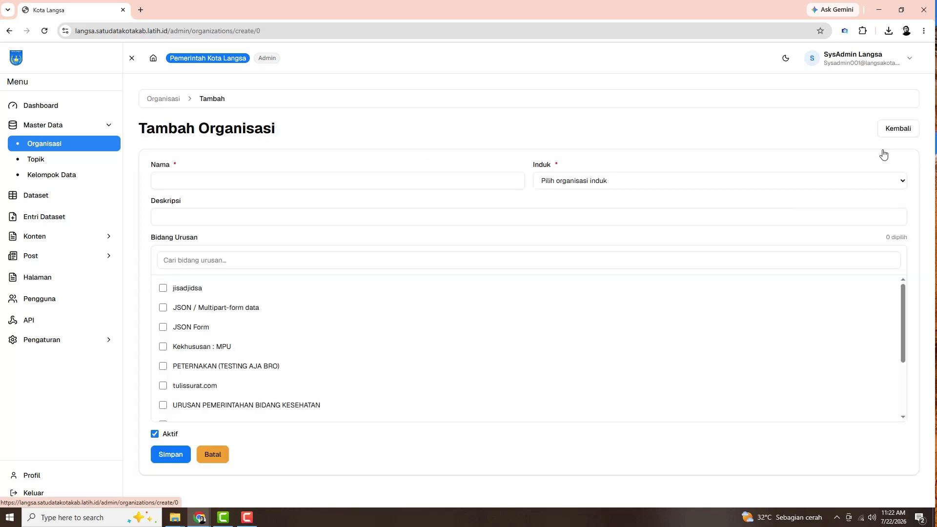
{"action": "left_click", "coordinate": [203, 181]}
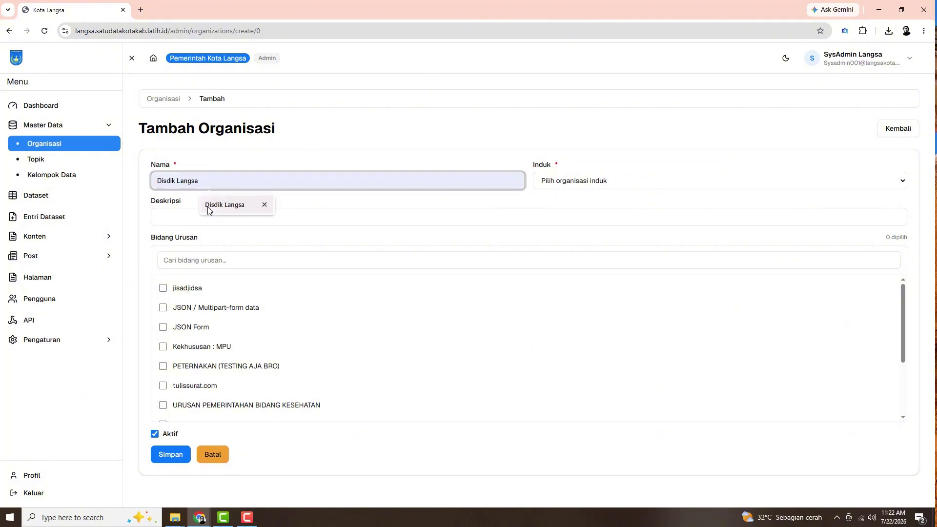
{"action": "left_click", "coordinate": [208, 205]}
{"action": "left_click", "coordinate": [597, 179]}
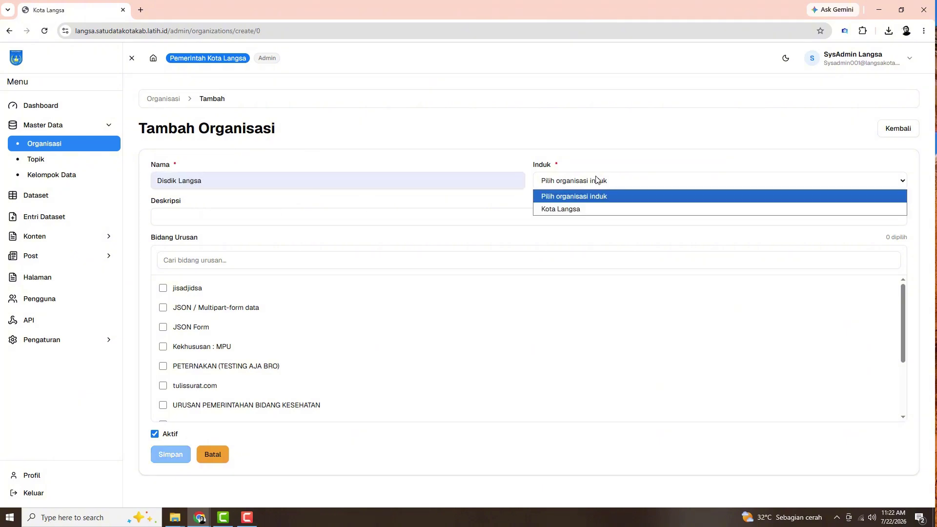
{"action": "left_click", "coordinate": [592, 209]}
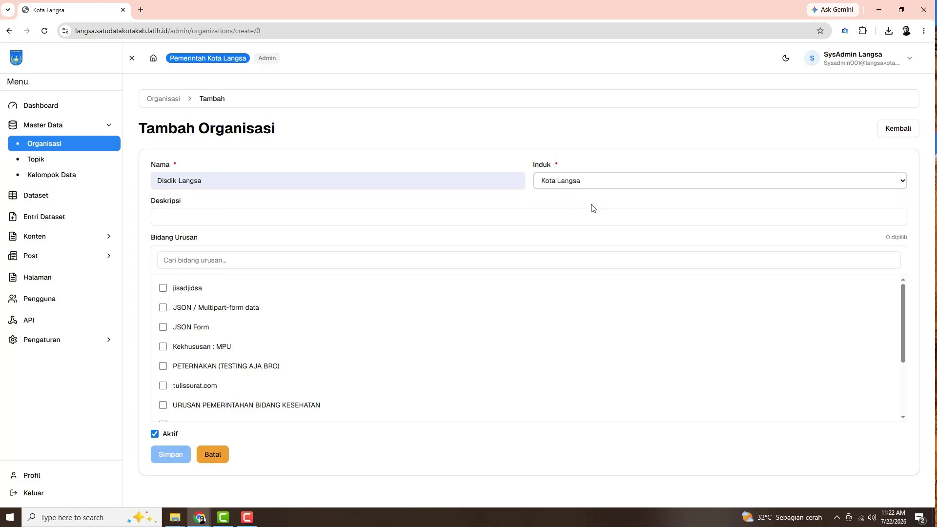
Describe it as 'Dinas Pendidikan Kota Langsa', tick the PENDIDIKAN affair, and save
{"action": "left_click", "coordinate": [250, 217]}
{"action": "left_click", "coordinate": [241, 240]}
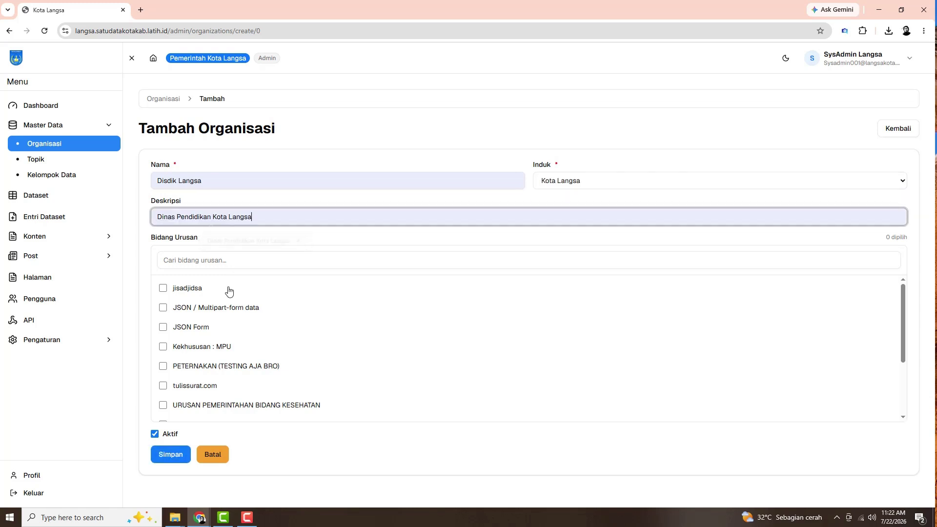
{"action": "scroll", "coordinate": [203, 374], "scroll_direction": "down", "scroll_amount": 2}
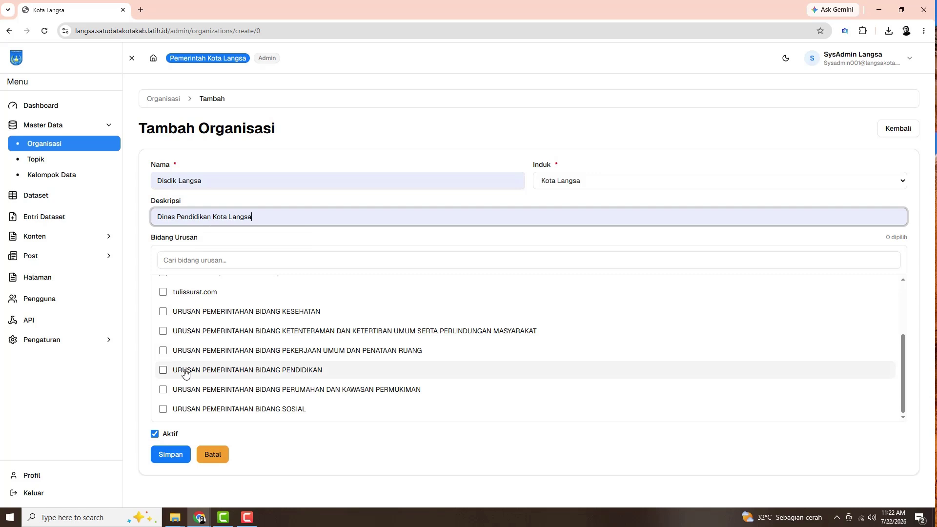
{"action": "left_click", "coordinate": [163, 371]}
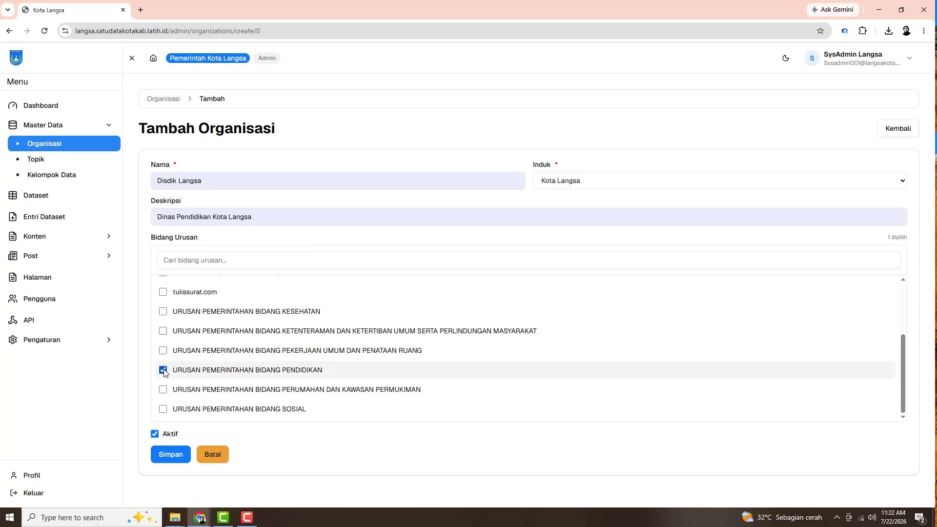
{"action": "left_click", "coordinate": [177, 462]}
Return to the Organisasi list and review Disdik Langsa's edit form and detail view
{"action": "left_click", "coordinate": [166, 100]}
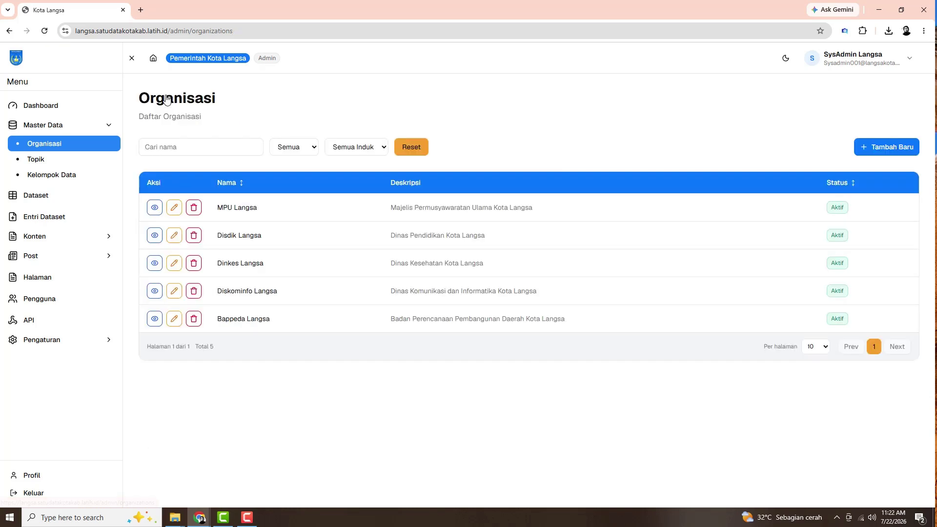
{"action": "left_click", "coordinate": [175, 236]}
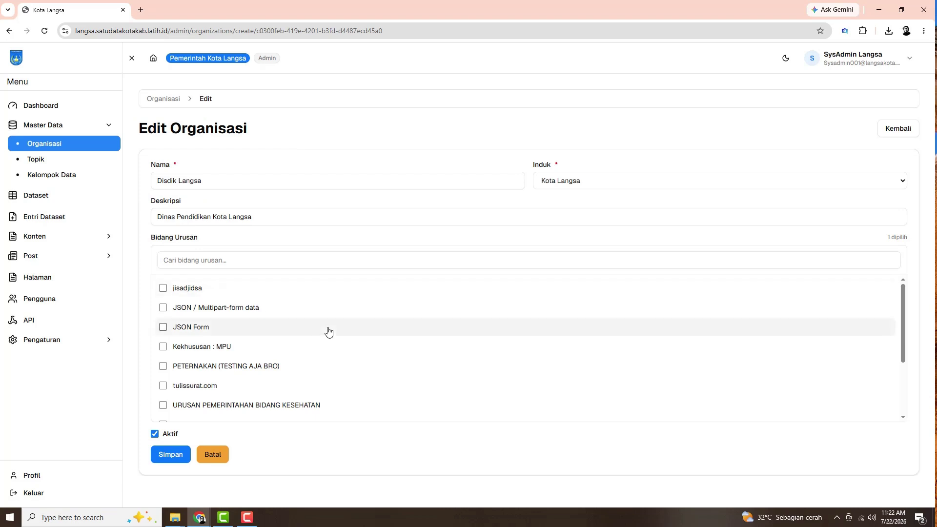
{"action": "left_click", "coordinate": [155, 100]}
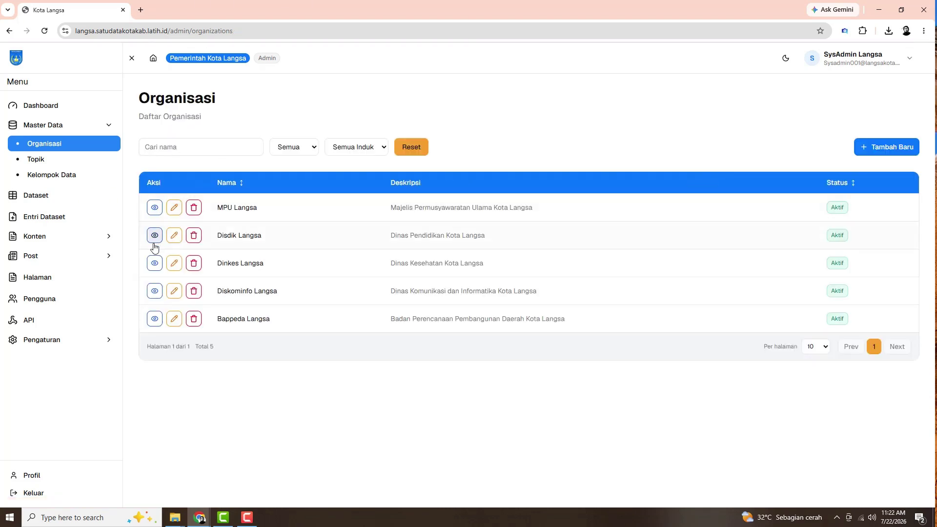
{"action": "left_click", "coordinate": [155, 236]}
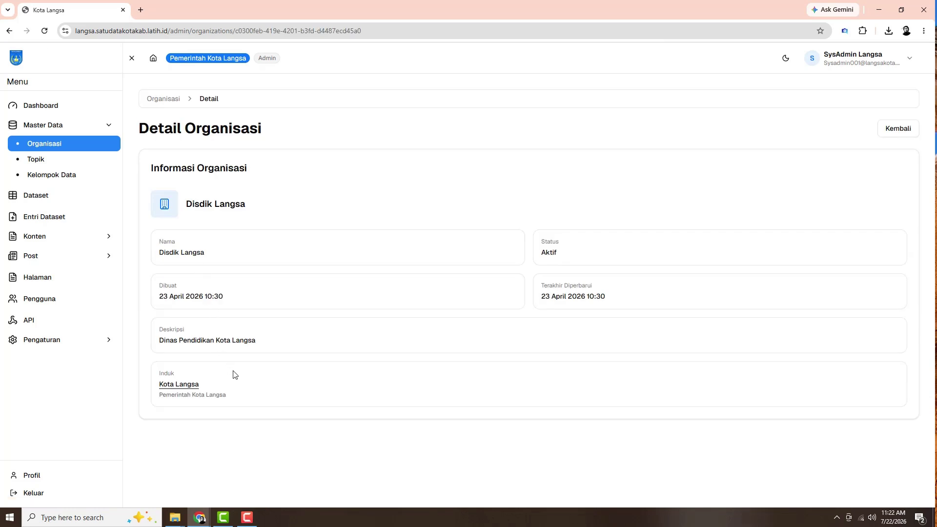
Back on the Organisasi list, search organisation names for 'disdik'
{"action": "left_click", "coordinate": [157, 98]}
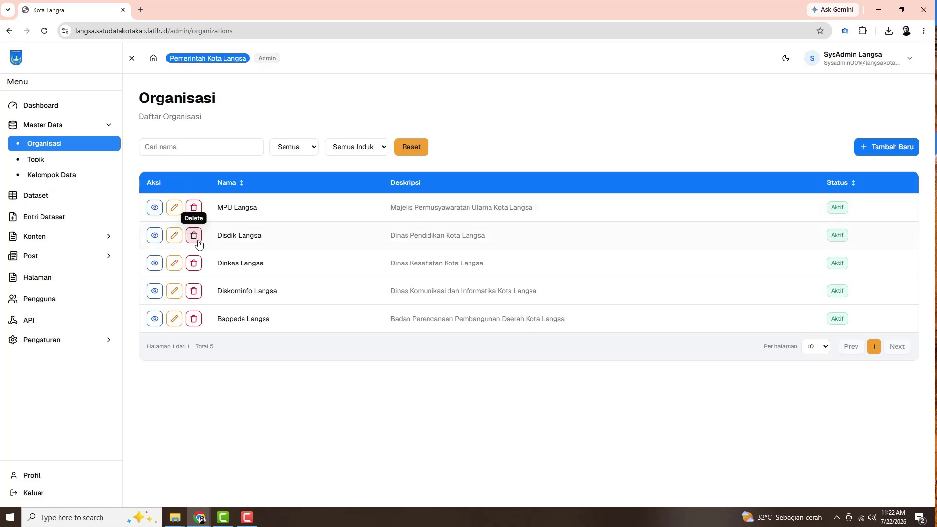
{"action": "left_click", "coordinate": [200, 147]}
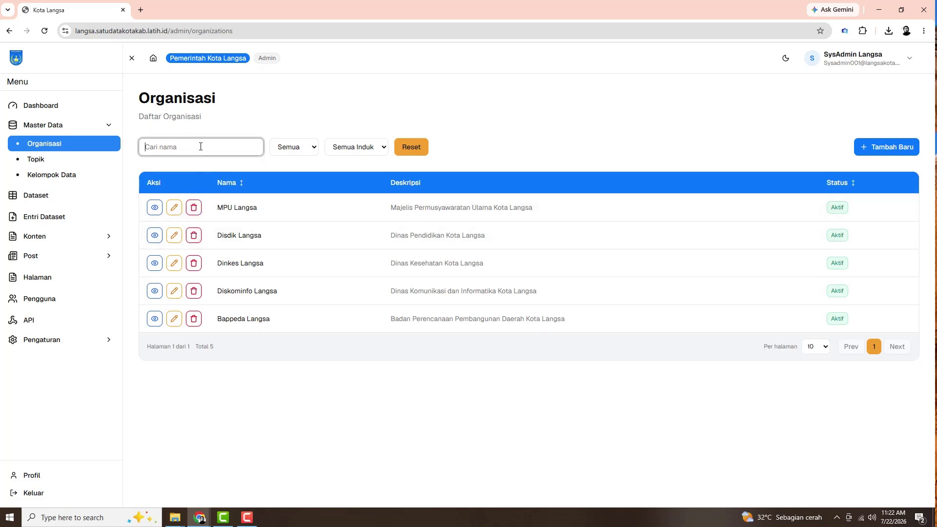
{"action": "type", "text": "dis"}
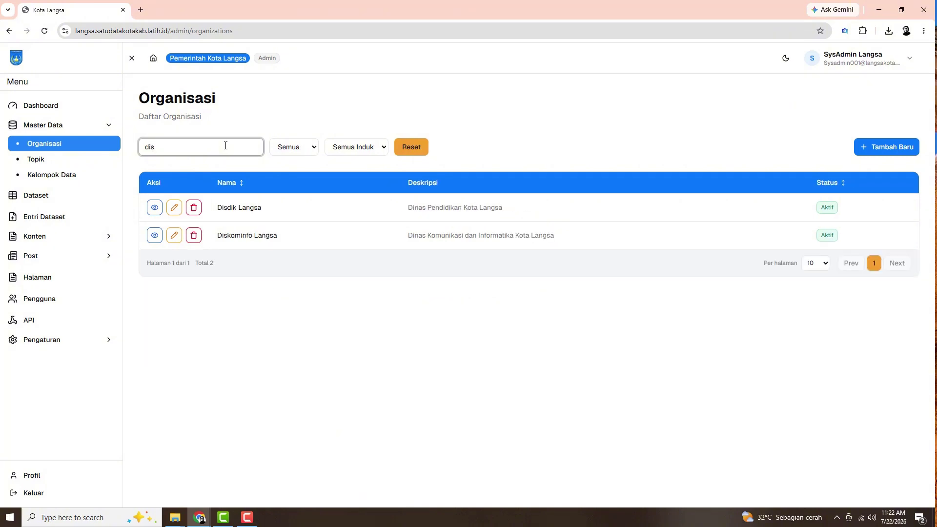
{"action": "type", "text": "dik"}
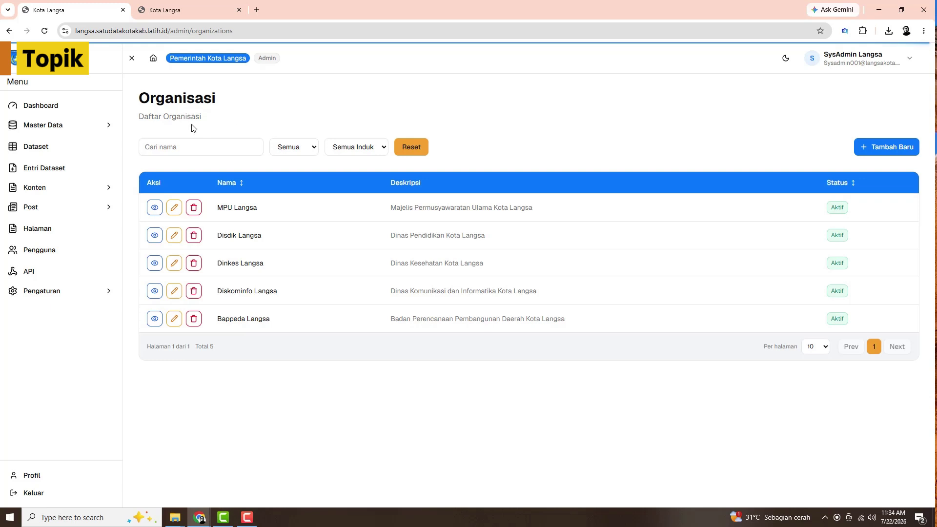
Go to Master Data > Topik and open a blank Tambah Topik form
{"action": "left_click", "coordinate": [109, 127]}
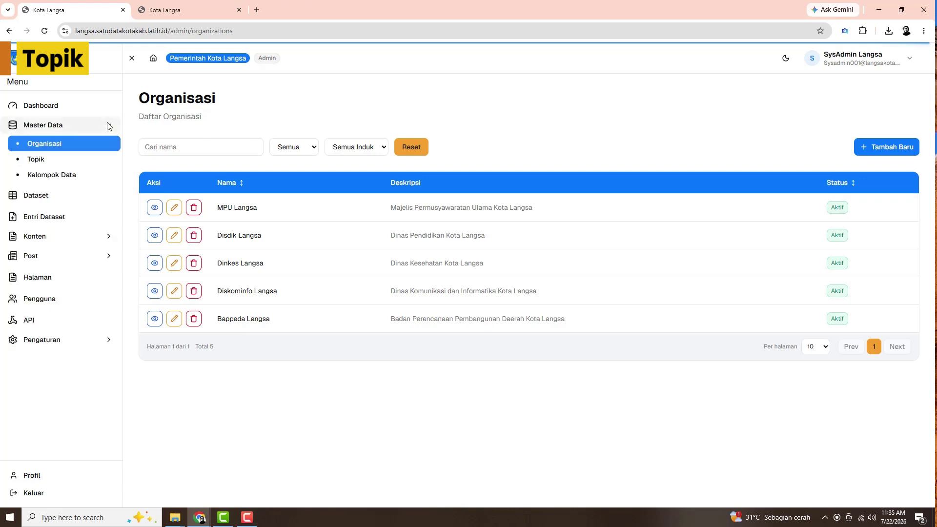
{"action": "left_click", "coordinate": [41, 168]}
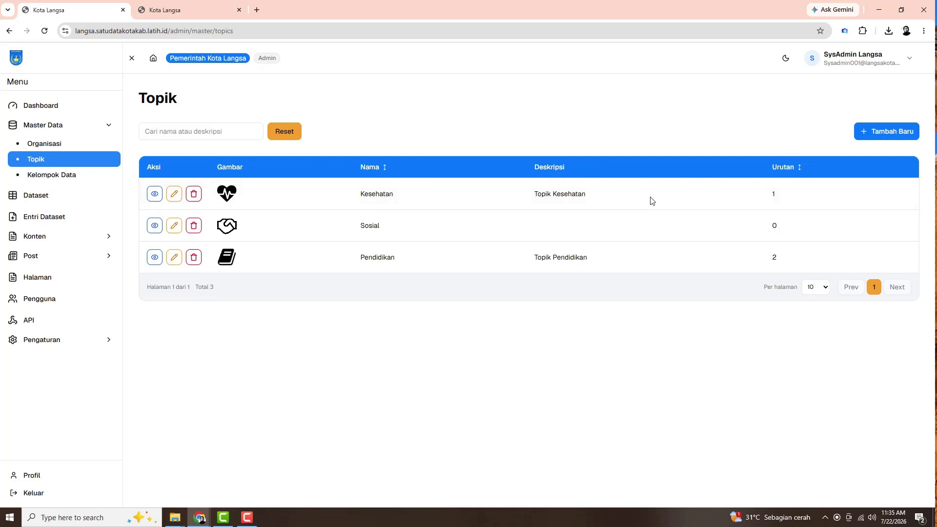
{"action": "left_click", "coordinate": [863, 139]}
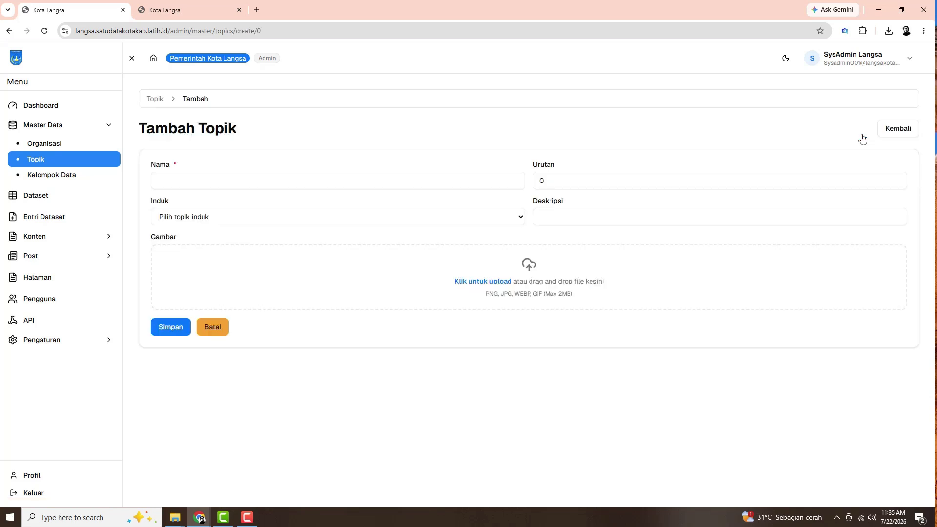
Leave the new topic form and edit Pendidikan, keeping its parent topic unchanged
{"action": "left_click", "coordinate": [155, 99]}
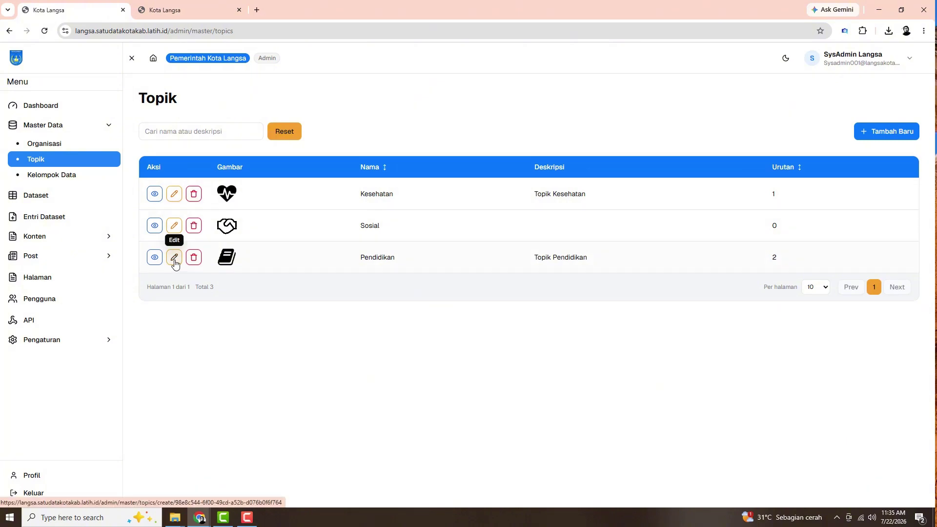
{"action": "left_click", "coordinate": [174, 259]}
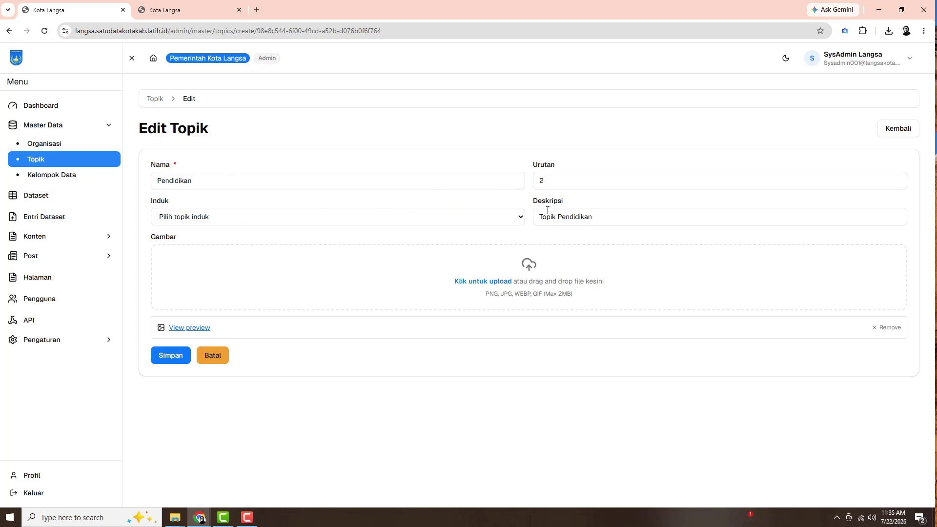
{"action": "left_click", "coordinate": [521, 219]}
{"action": "left_click", "coordinate": [521, 221]}
Upload the BUKU image from the ICON GAMBAR folder as the topic picture
{"action": "left_click", "coordinate": [489, 284]}
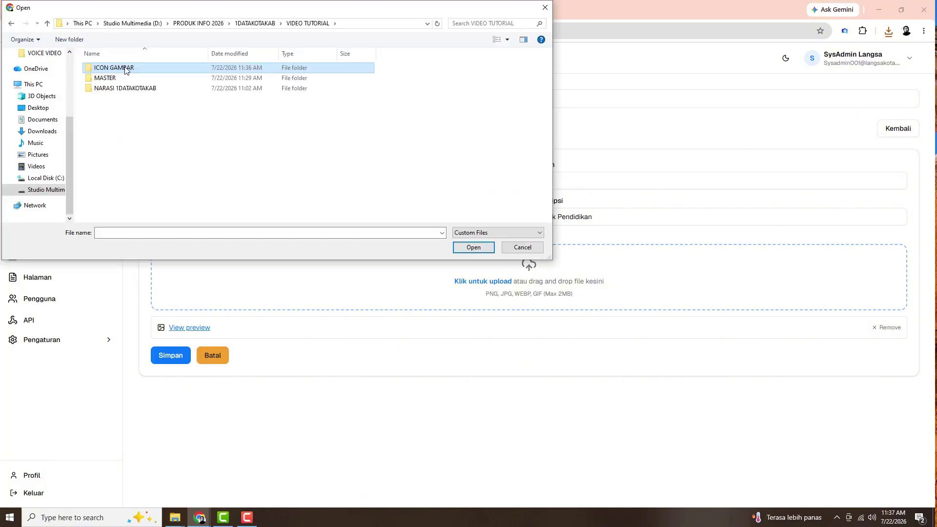
{"action": "double_click", "coordinate": [126, 70]}
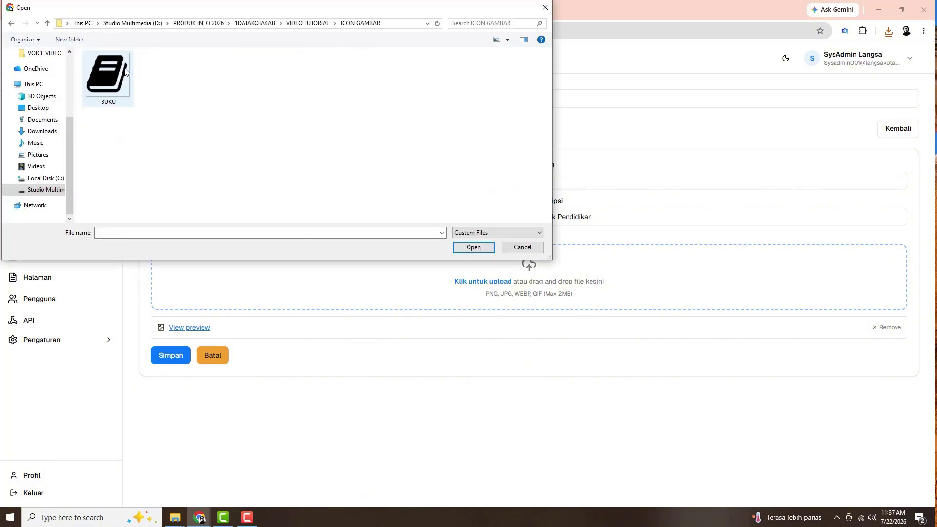
{"action": "left_click", "coordinate": [121, 79]}
{"action": "left_click", "coordinate": [474, 248]}
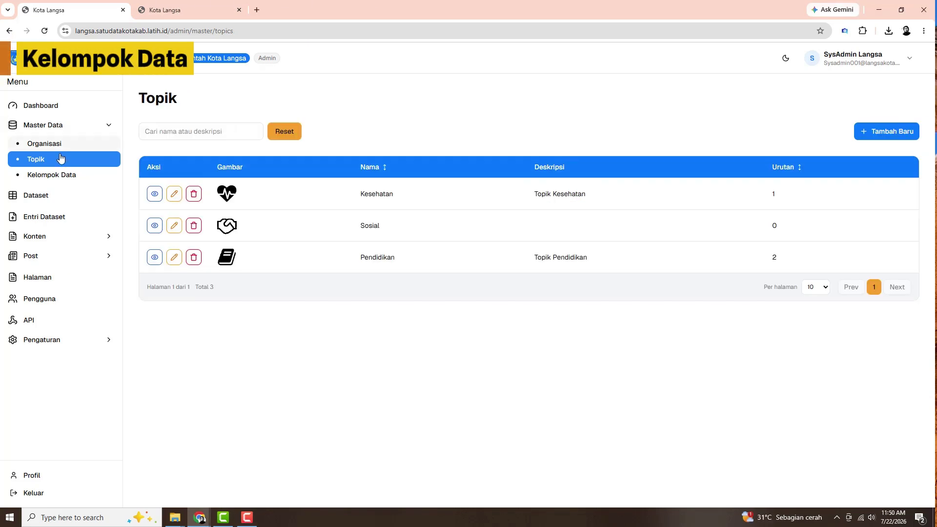
Open Kelompok Data, back out of the add form, and edit the Data Prioritas group
{"action": "left_click", "coordinate": [55, 181]}
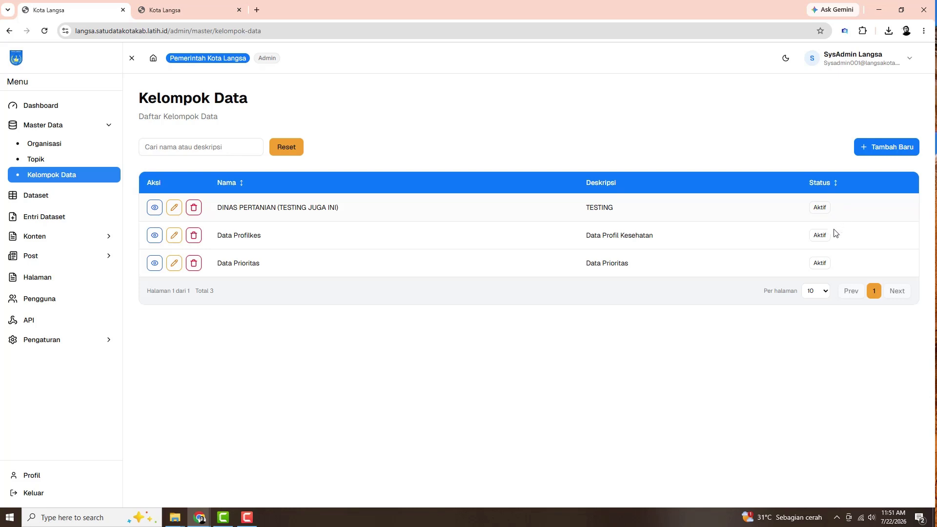
{"action": "left_click", "coordinate": [886, 151]}
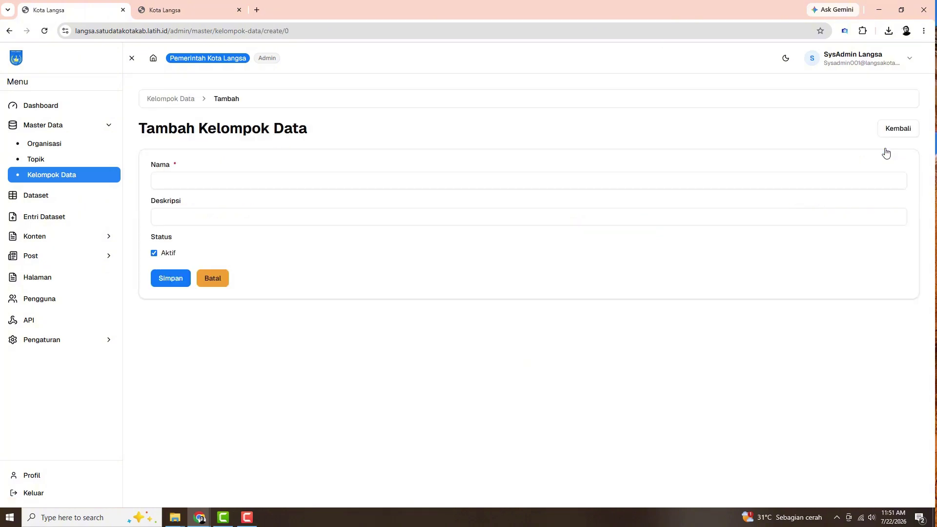
{"action": "left_click", "coordinate": [179, 101]}
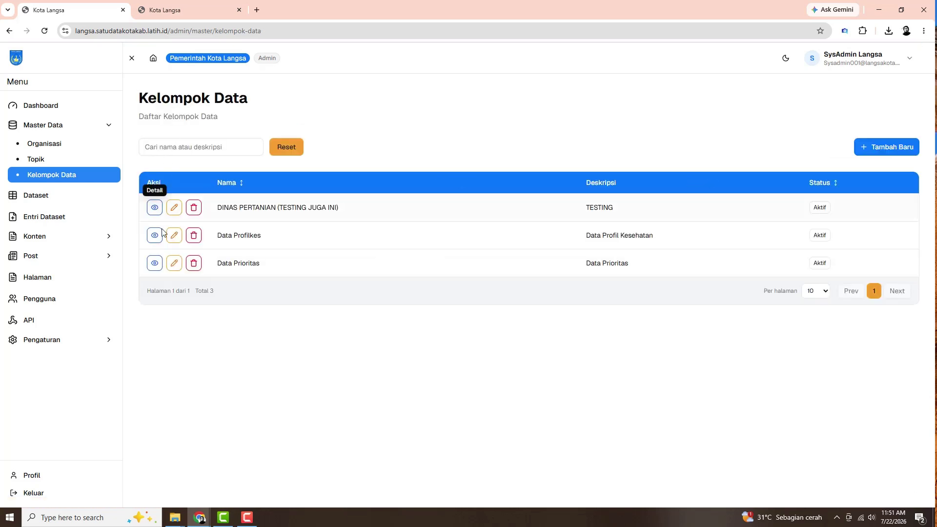
{"action": "left_click", "coordinate": [174, 263]}
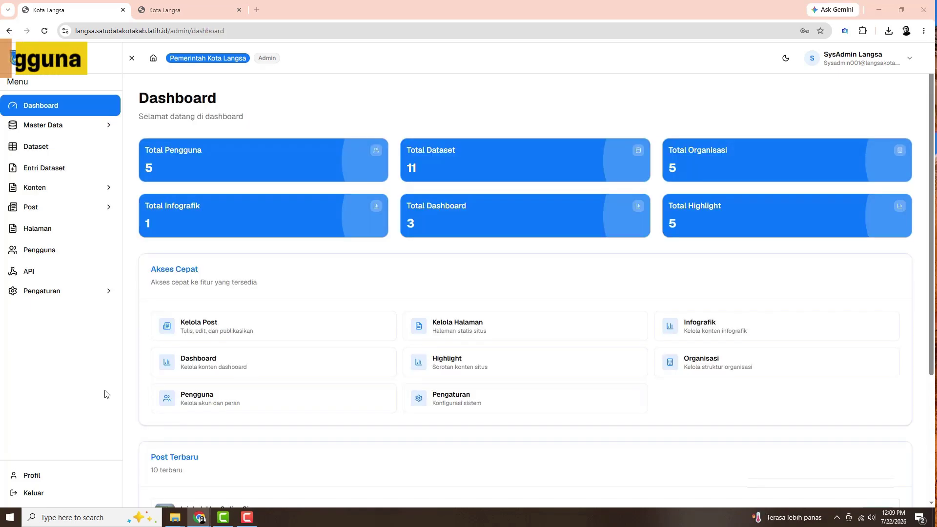
In Pengguna, search users for 'admin', clear the search, and open Tambah Pengguna
{"action": "left_click", "coordinate": [46, 255]}
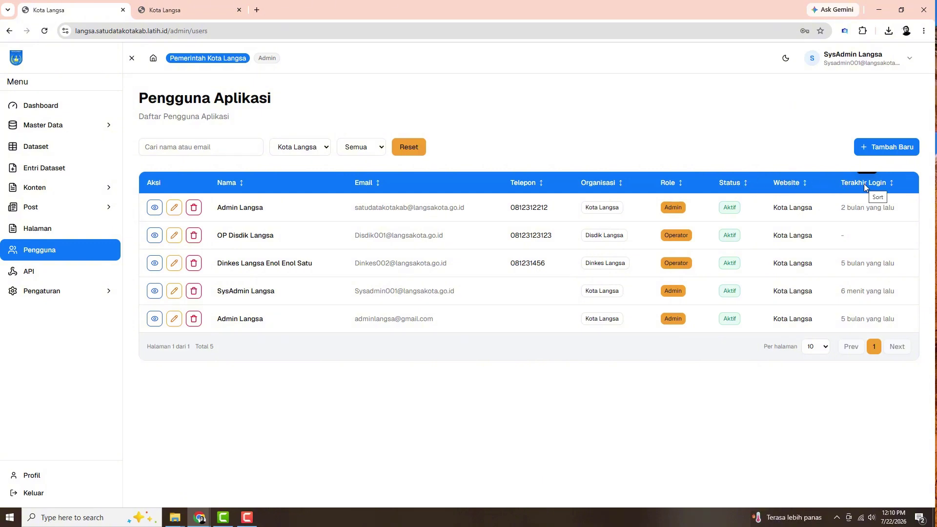
{"action": "left_click", "coordinate": [187, 147]}
{"action": "type", "text": "admin"}
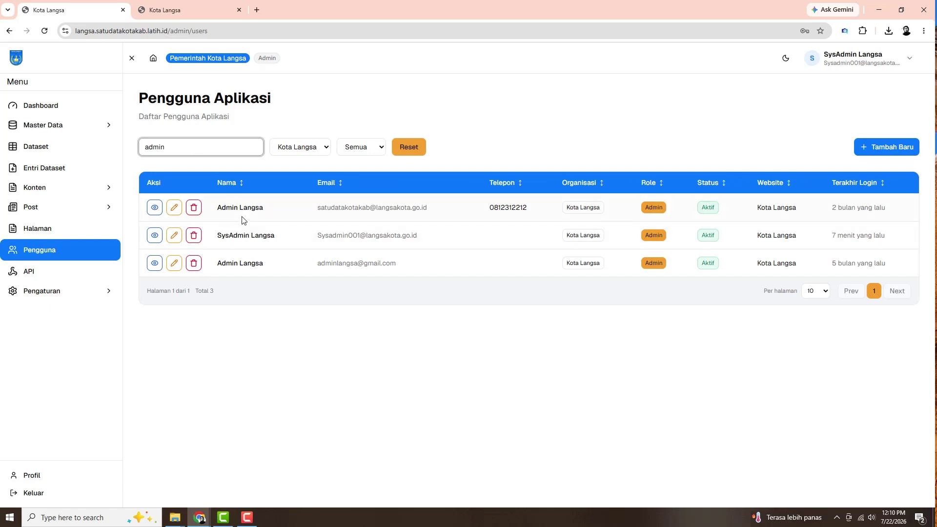
{"action": "key", "text": "BackSpace"}
{"action": "key", "text": "BackSpace"}
{"action": "key", "text": "BackSpace"}
{"action": "key", "text": "BackSpace"}
{"action": "key", "text": "BackSpace"}
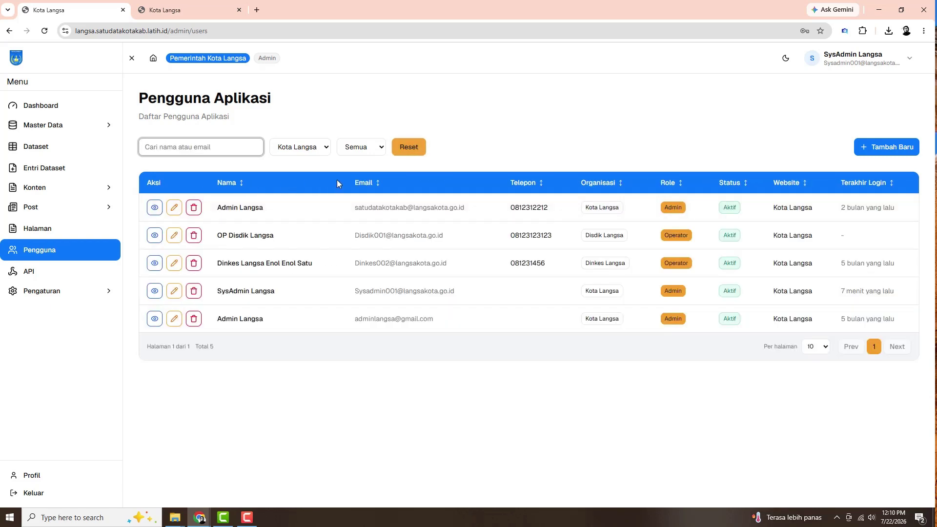
{"action": "left_click", "coordinate": [878, 146]}
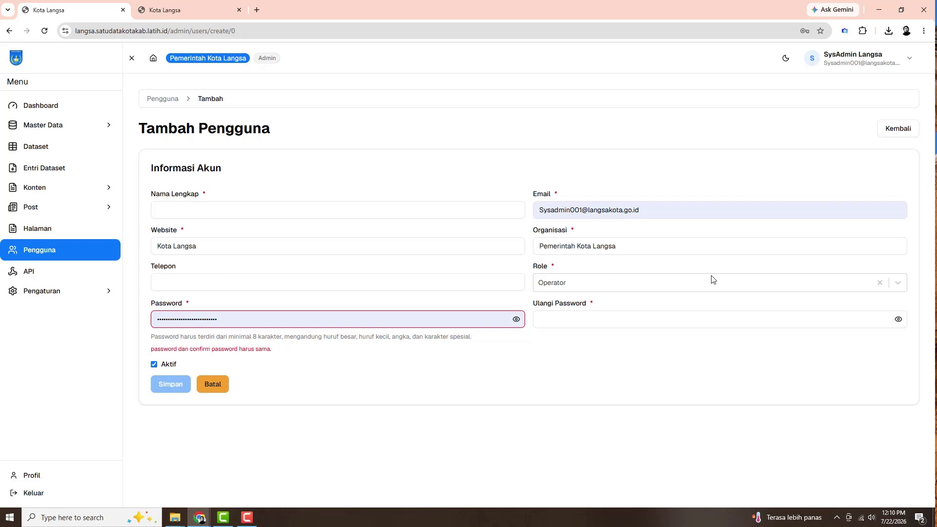
Check the Role options, keep Operator, and abandon the new user form
{"action": "left_click", "coordinate": [898, 283]}
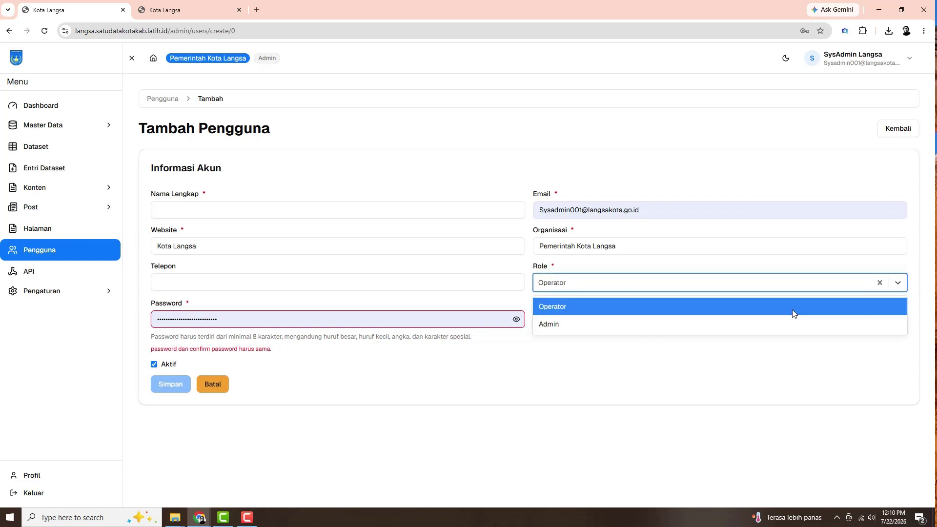
{"action": "left_click", "coordinate": [780, 169]}
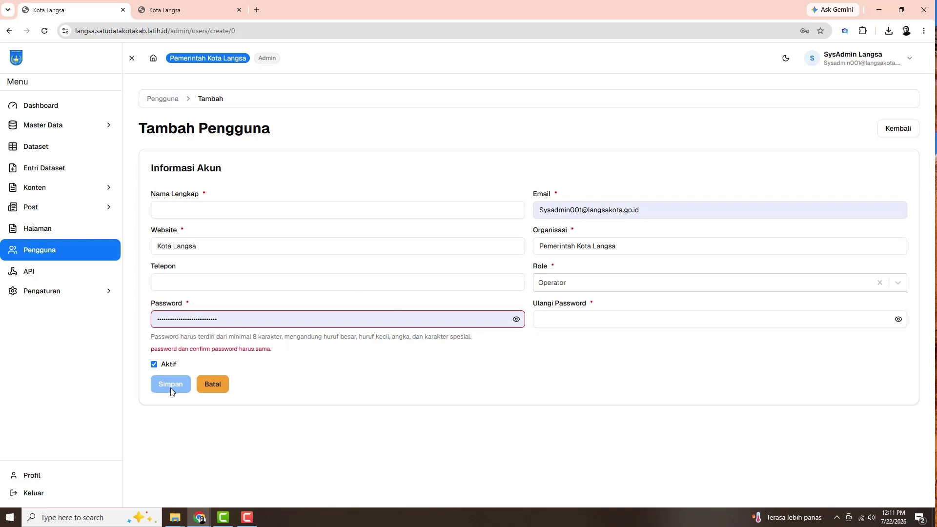
{"action": "left_click", "coordinate": [163, 98]}
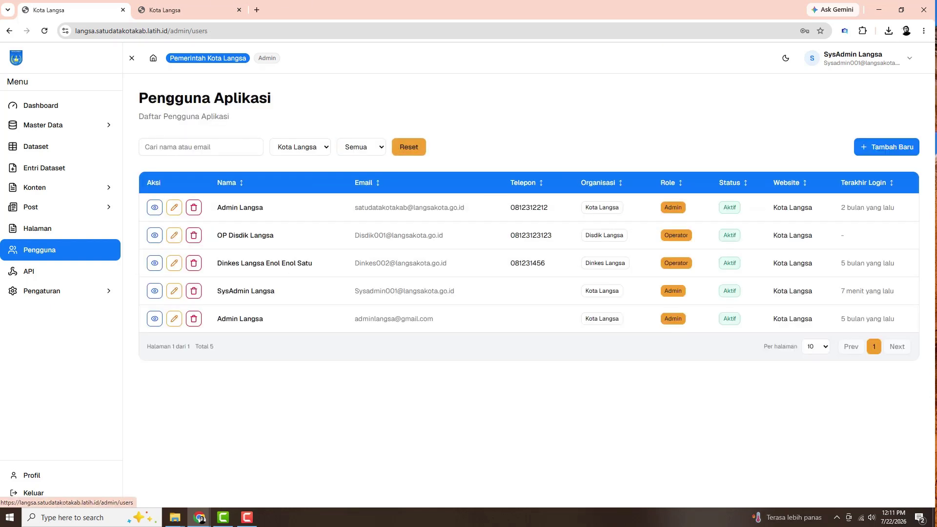
View the first user's details and edit form, then cancel deleting that user with Batal
{"action": "left_click", "coordinate": [155, 209]}
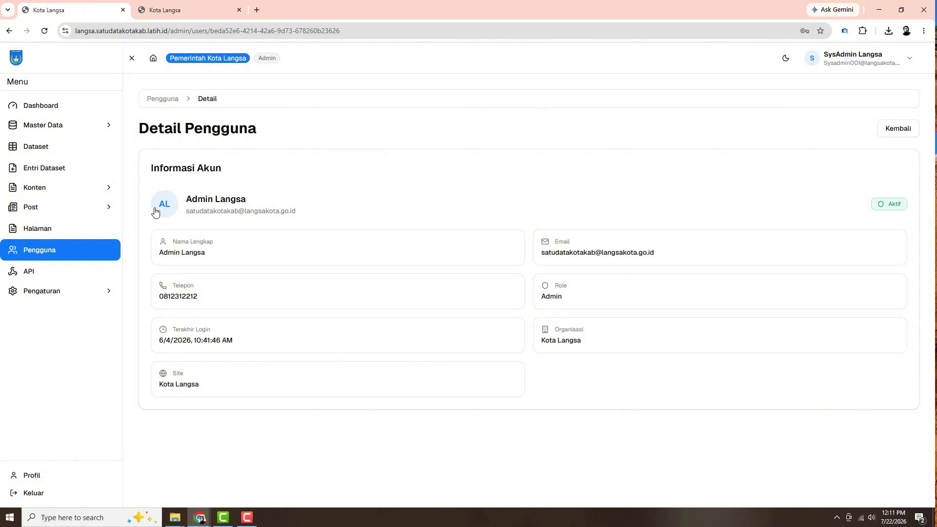
{"action": "left_click", "coordinate": [157, 100]}
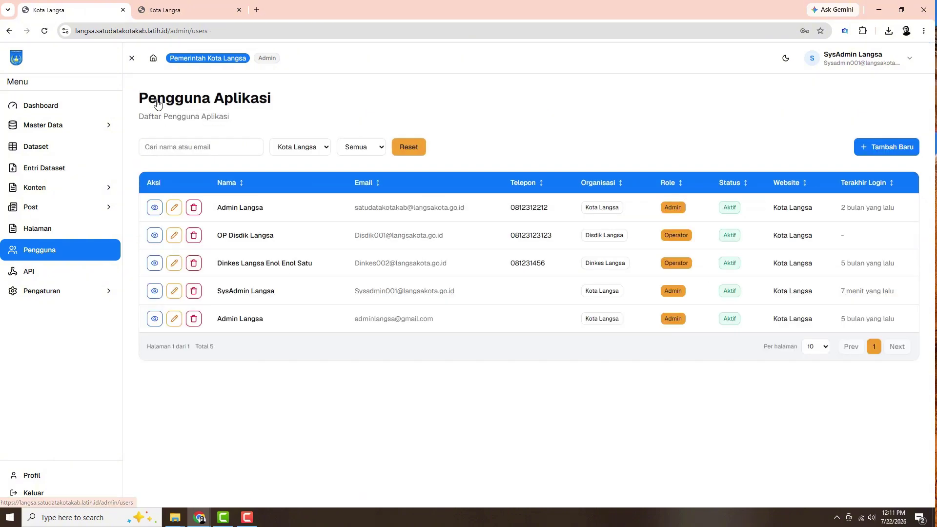
{"action": "left_click", "coordinate": [174, 208]}
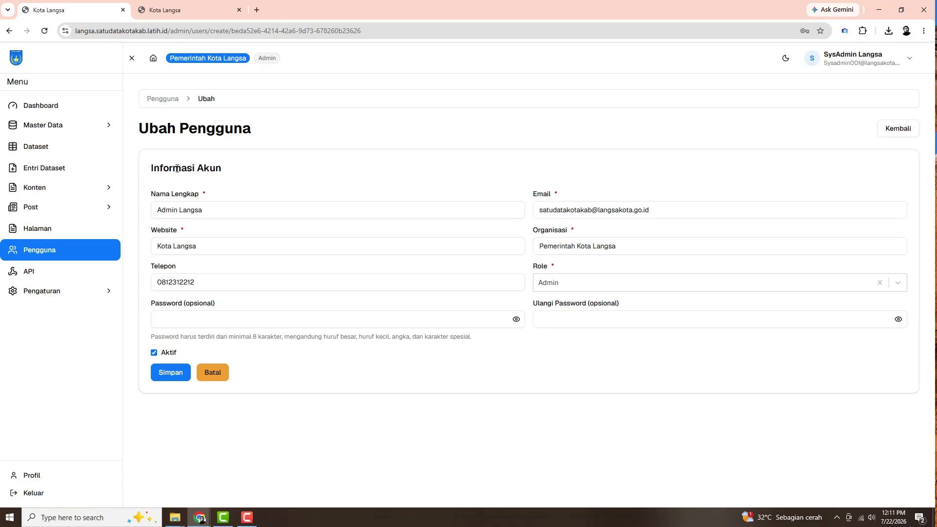
{"action": "left_click", "coordinate": [159, 99]}
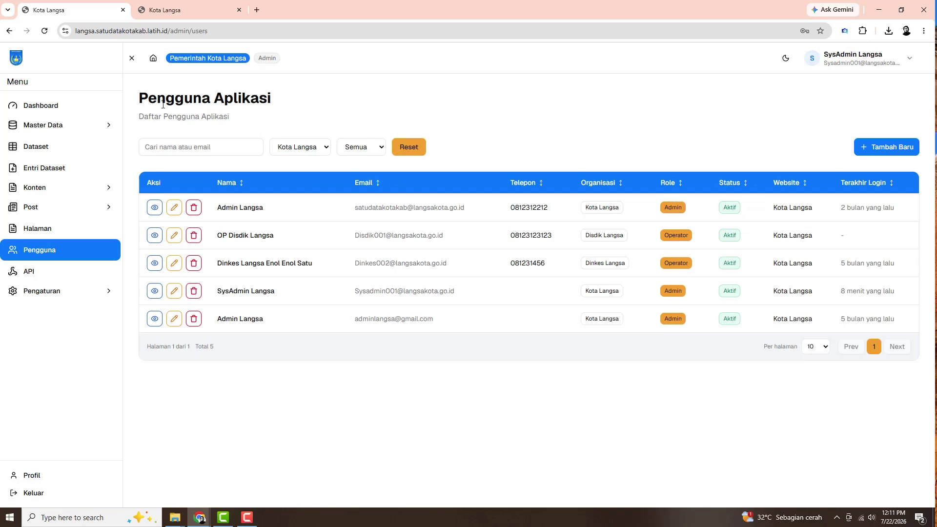
{"action": "left_click", "coordinate": [193, 209]}
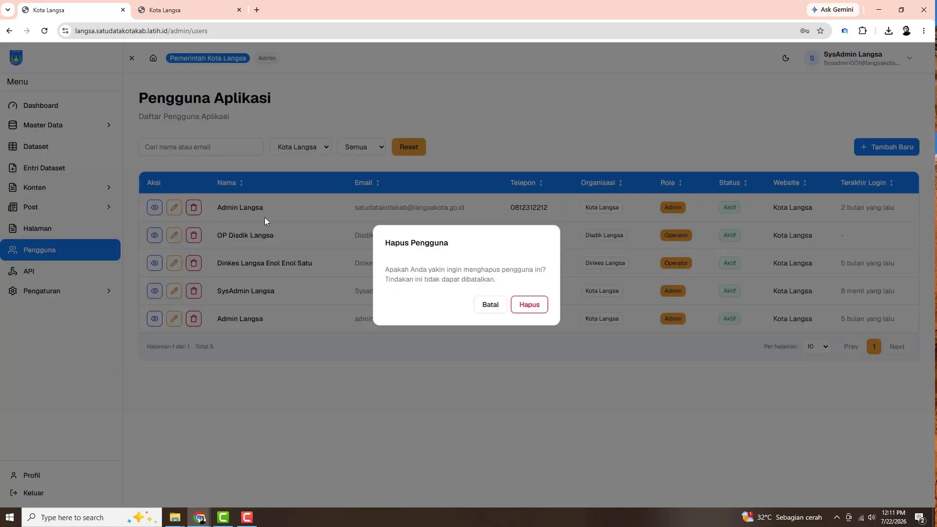
{"action": "left_click", "coordinate": [490, 307]}
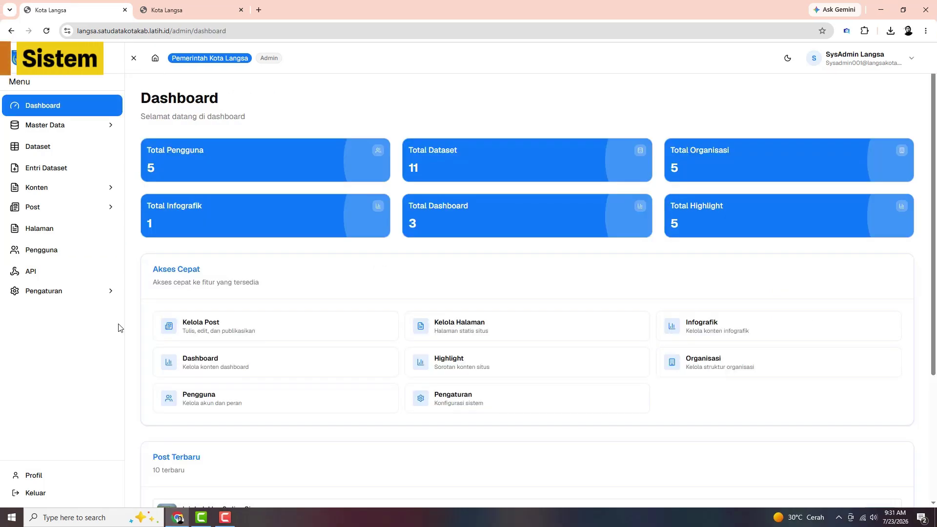
Inspect the system settings' site name, description and theme choices without changing anything
{"action": "left_click", "coordinate": [110, 291]}
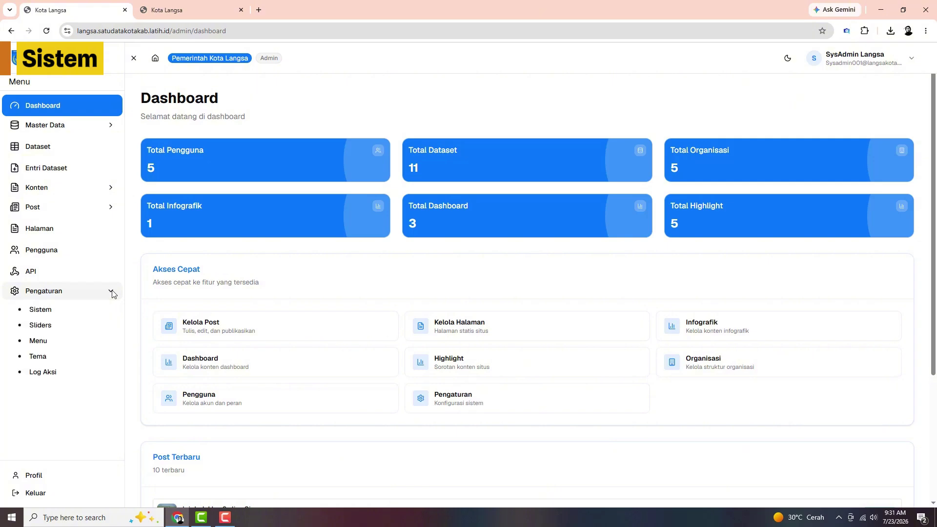
{"action": "left_click", "coordinate": [90, 317]}
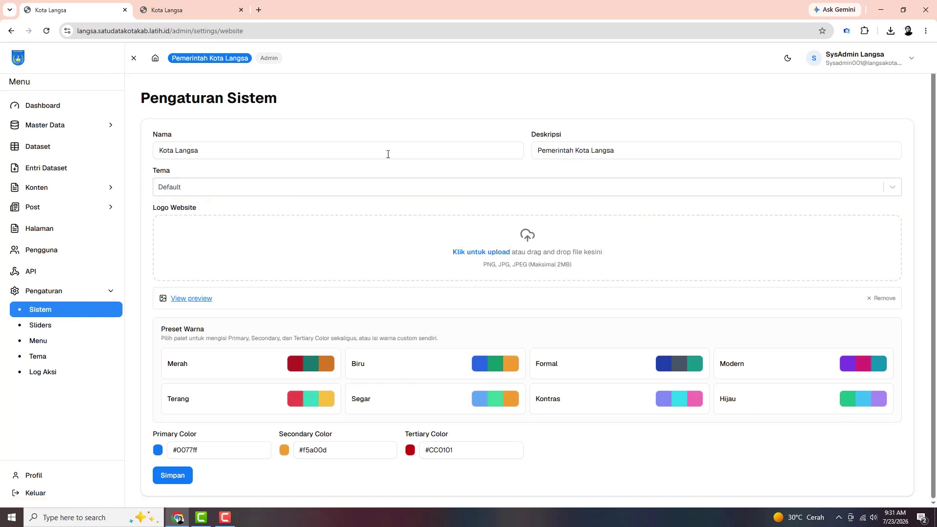
{"action": "left_click", "coordinate": [416, 151]}
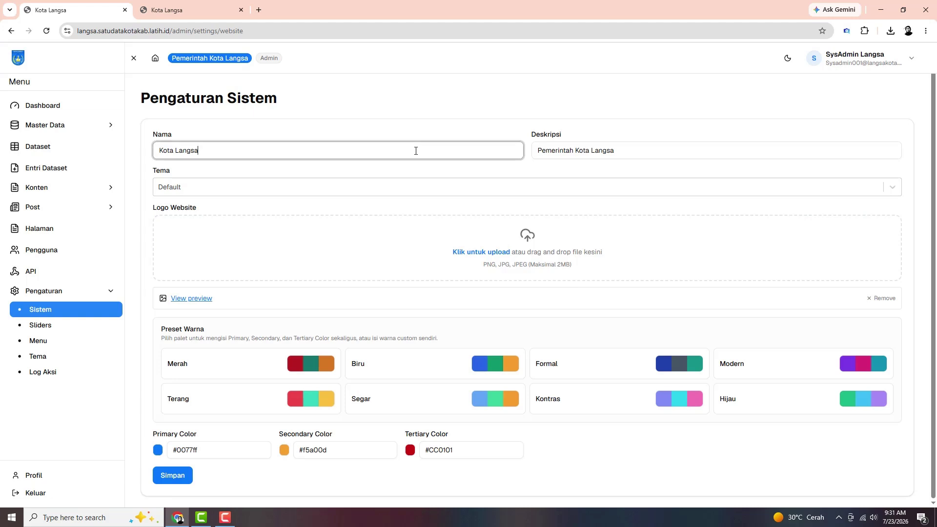
{"action": "left_click", "coordinate": [626, 146]}
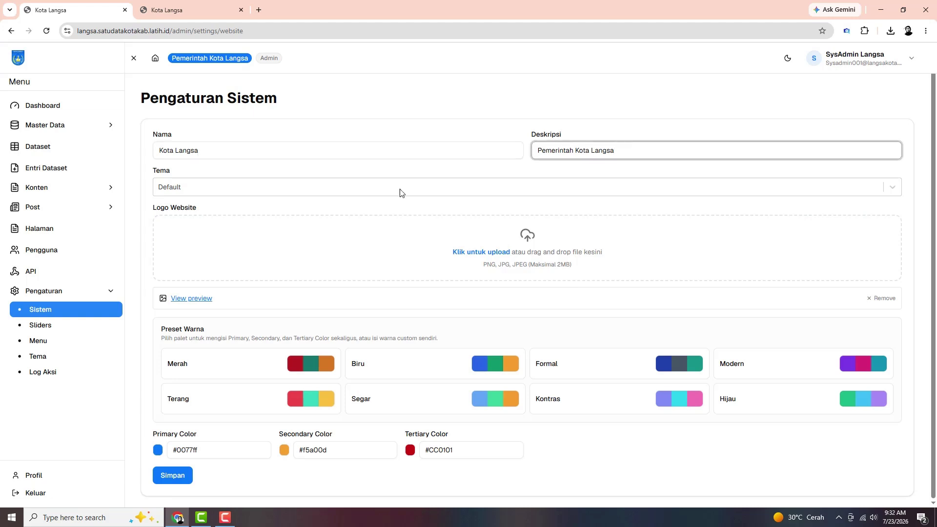
{"action": "left_click", "coordinate": [217, 189]}
{"action": "left_click", "coordinate": [217, 189]}
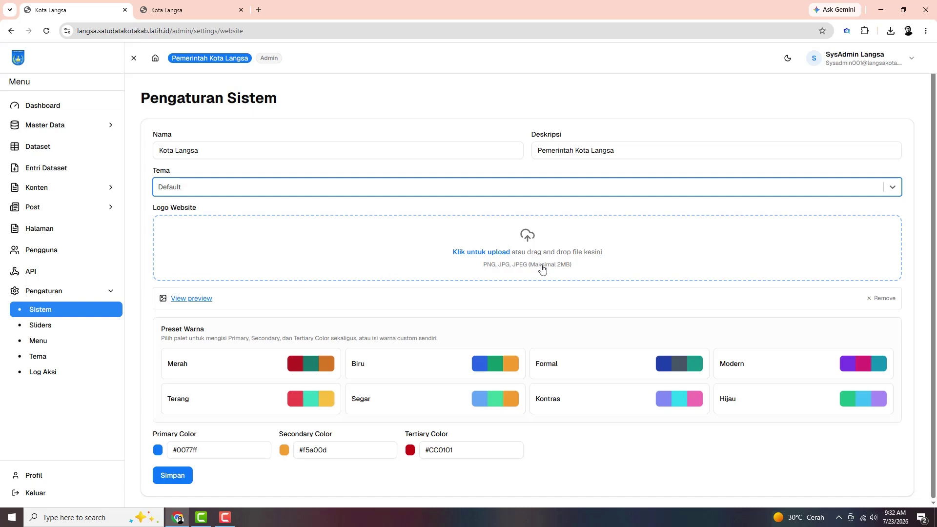
Preview the uploaded website logo, then view and scroll the public homepage
{"action": "left_click", "coordinate": [200, 302]}
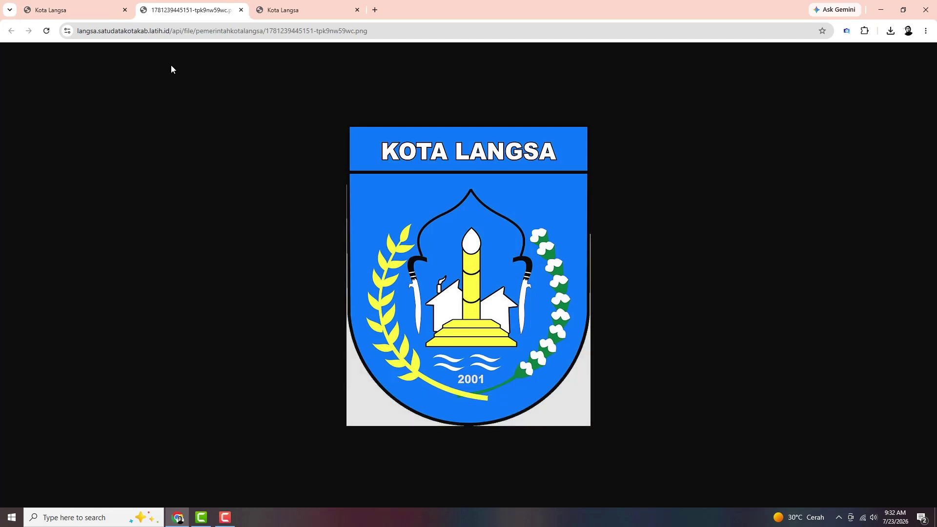
{"action": "left_click", "coordinate": [241, 10]}
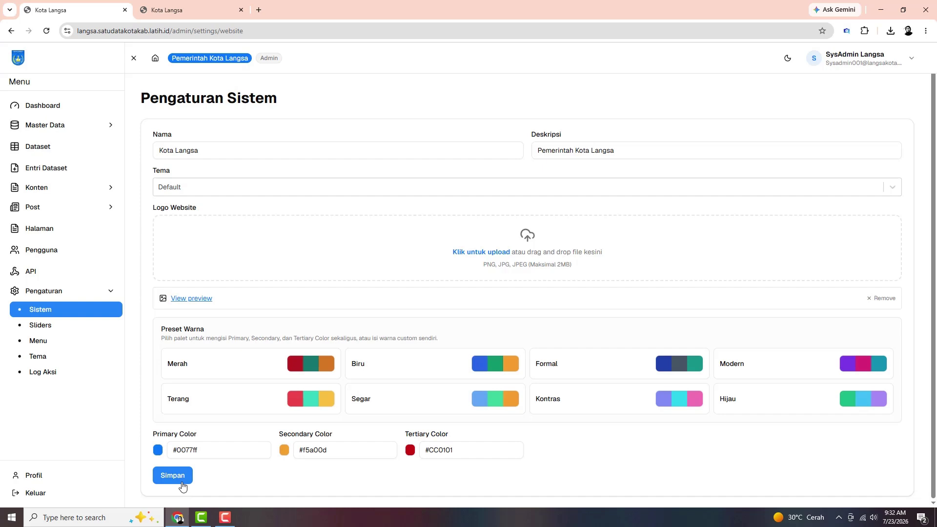
{"action": "left_click", "coordinate": [195, 11]}
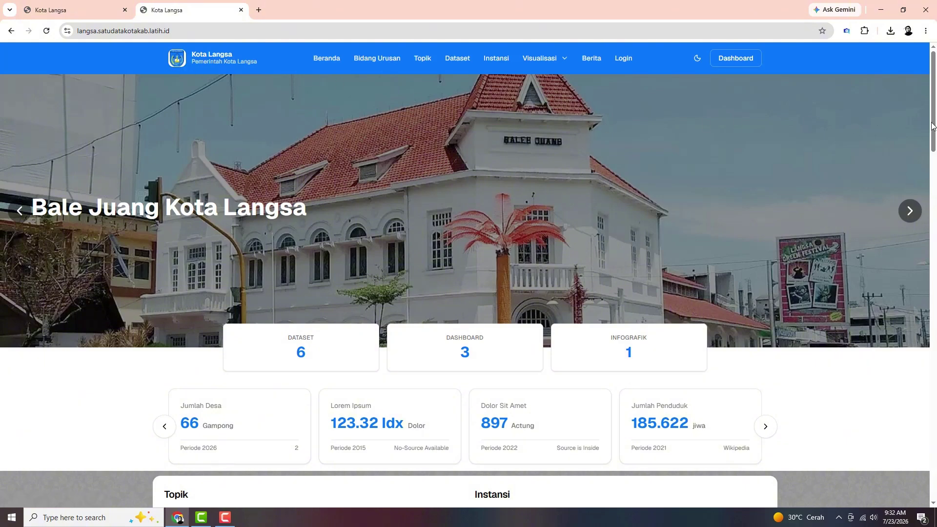
{"action": "left_click_drag", "start_coordinate": [933, 138], "coordinate": [909, 485]}
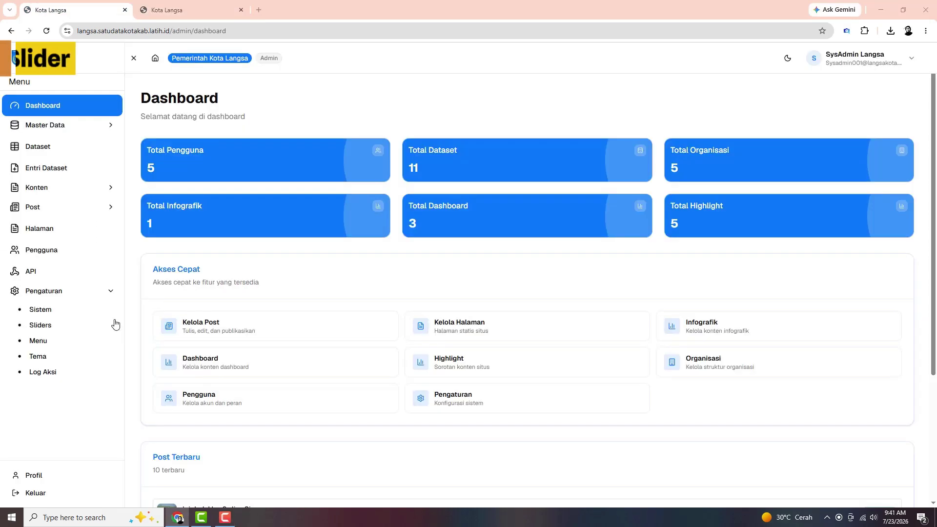
Open Sliders and step through a new slider's title, description, order and link fields unsaved
{"action": "left_click", "coordinate": [43, 332]}
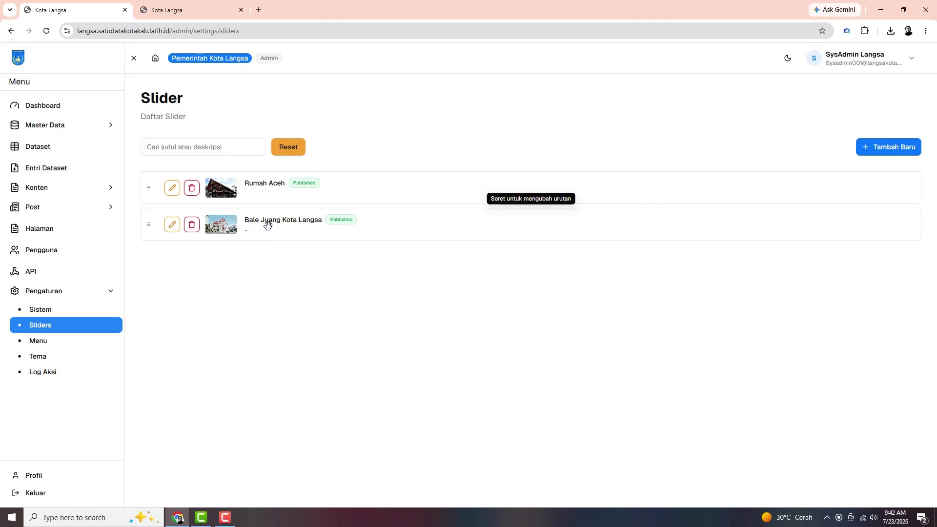
{"action": "left_click", "coordinate": [874, 152]}
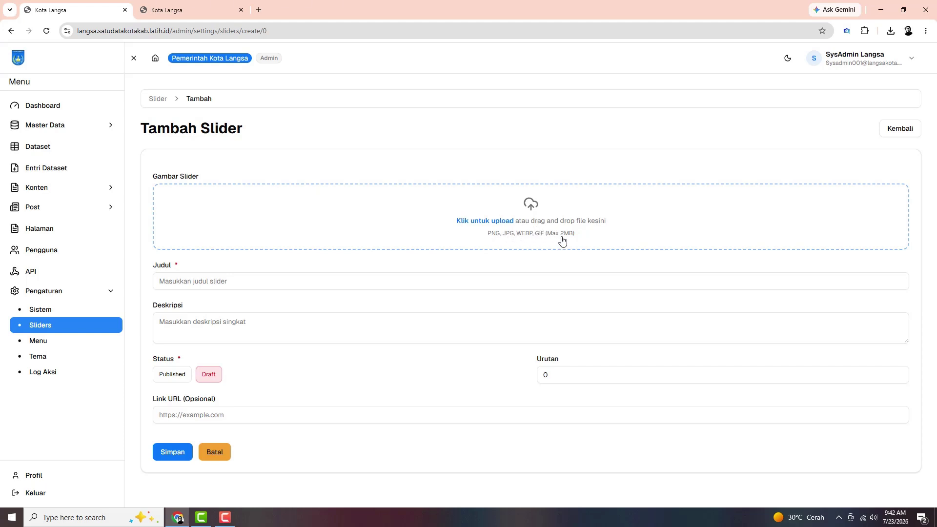
{"action": "left_click", "coordinate": [356, 279]}
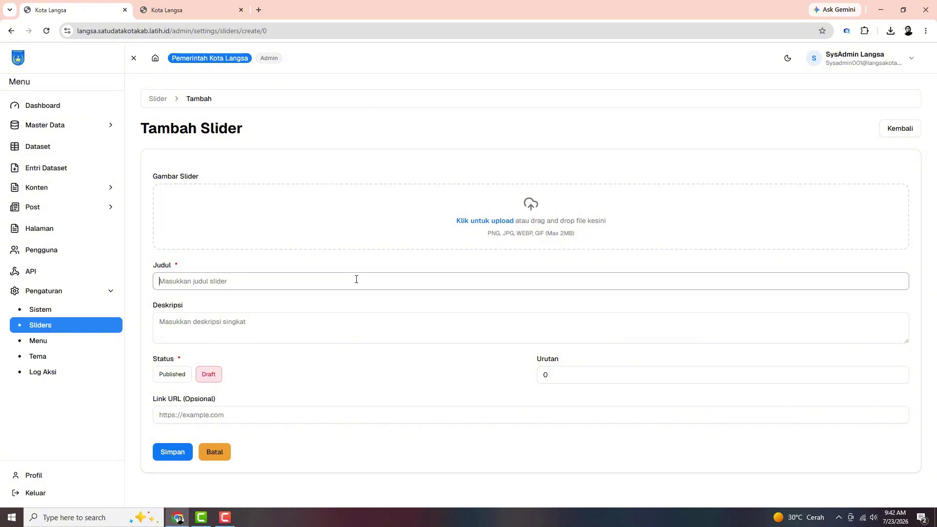
{"action": "left_click", "coordinate": [341, 326]}
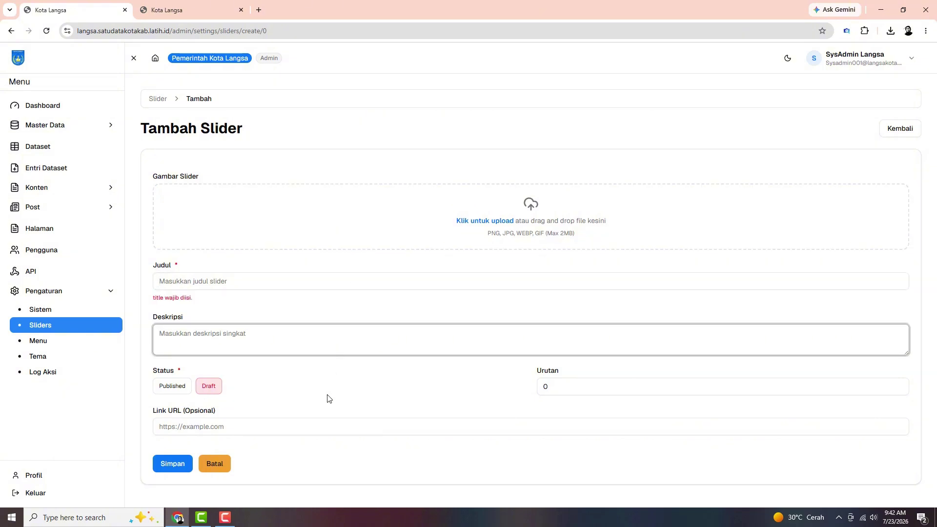
{"action": "left_click", "coordinate": [271, 392]}
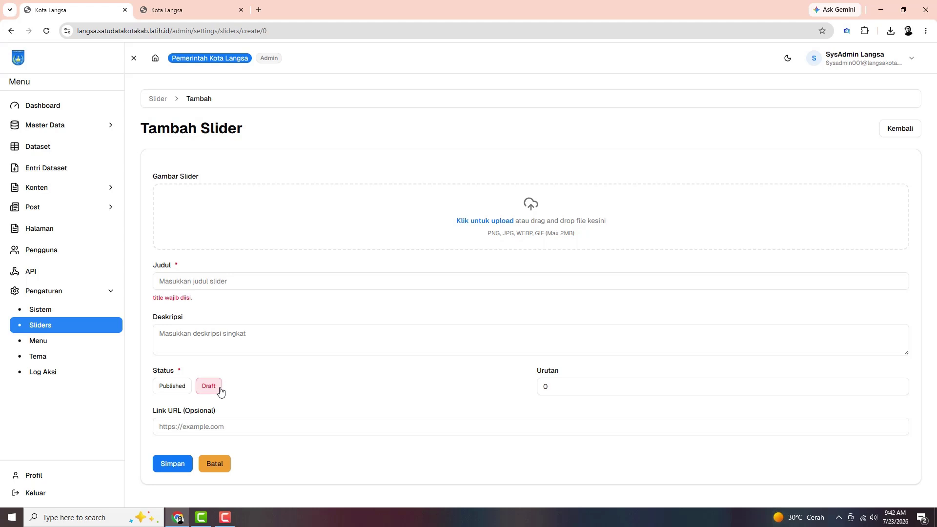
{"action": "left_click", "coordinate": [557, 386]}
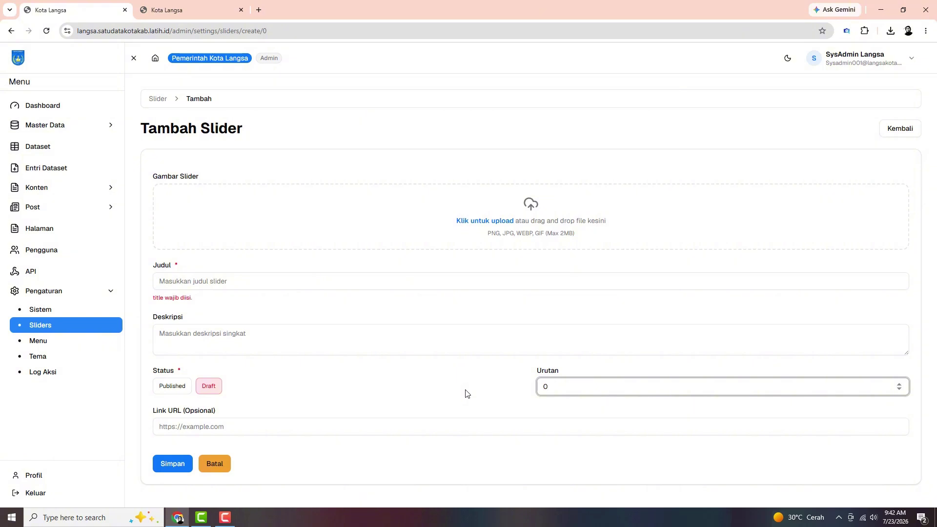
{"action": "left_click", "coordinate": [279, 427]}
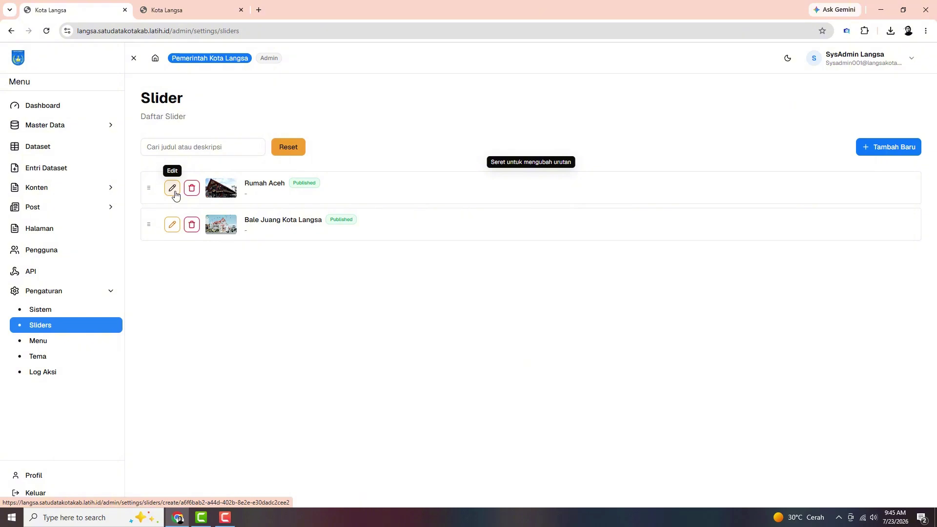
Preview the Rumah Aceh and Bale Juang Kota Langsa images, then cycle the homepage carousel
{"action": "left_click", "coordinate": [172, 189]}
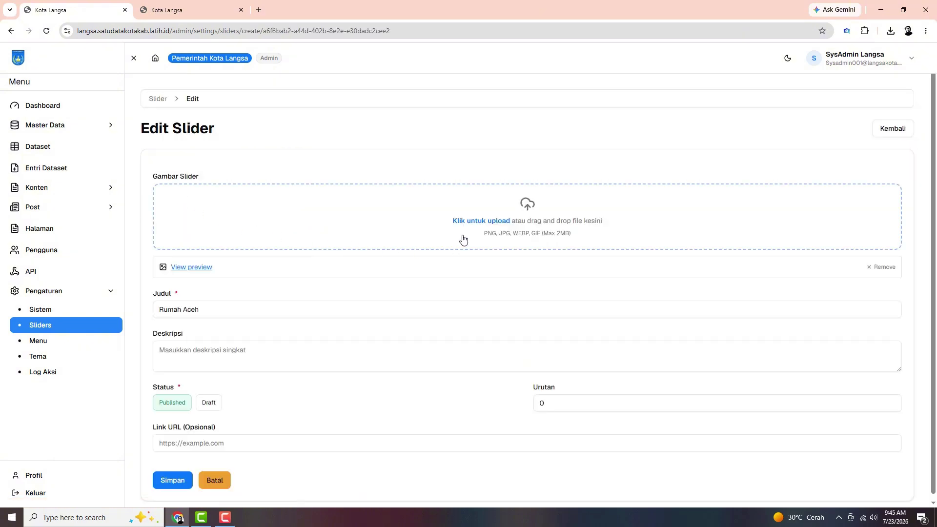
{"action": "left_click", "coordinate": [208, 270]}
{"action": "left_click", "coordinate": [240, 10]}
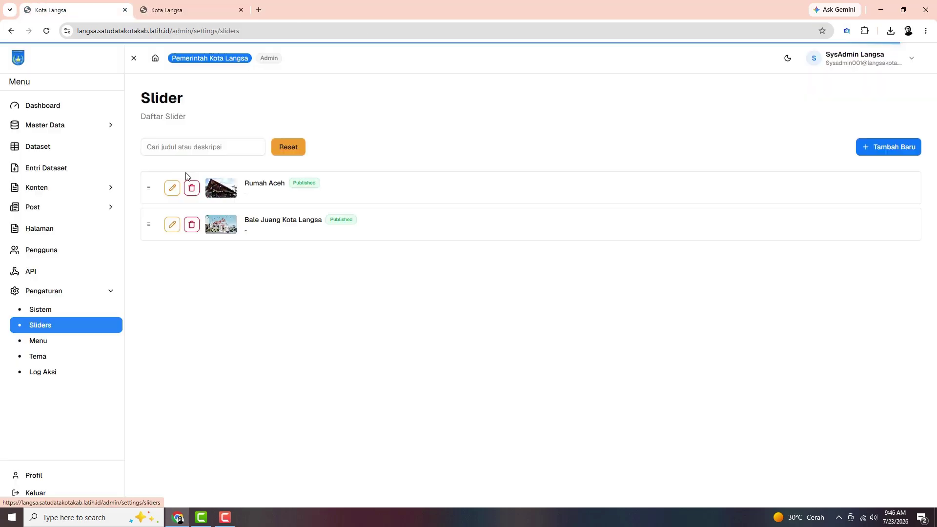
{"action": "left_click", "coordinate": [171, 224]}
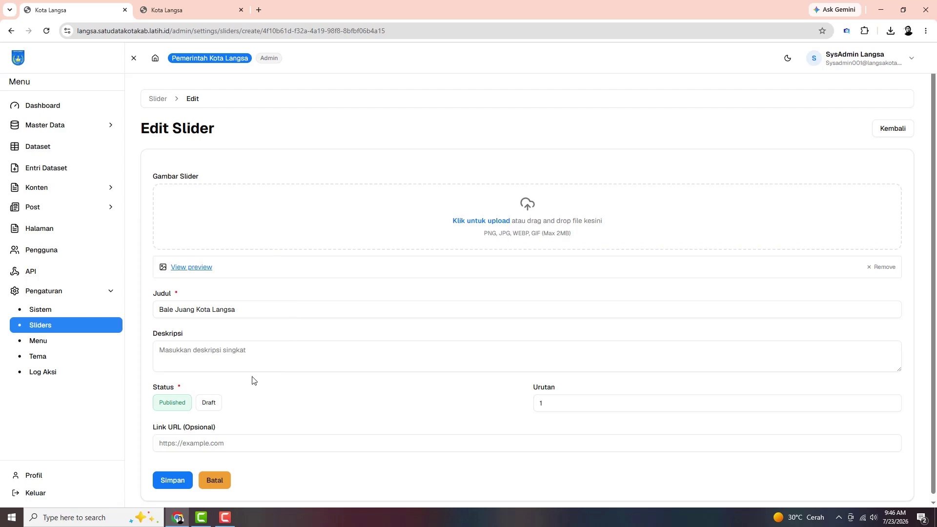
{"action": "left_click", "coordinate": [190, 268]}
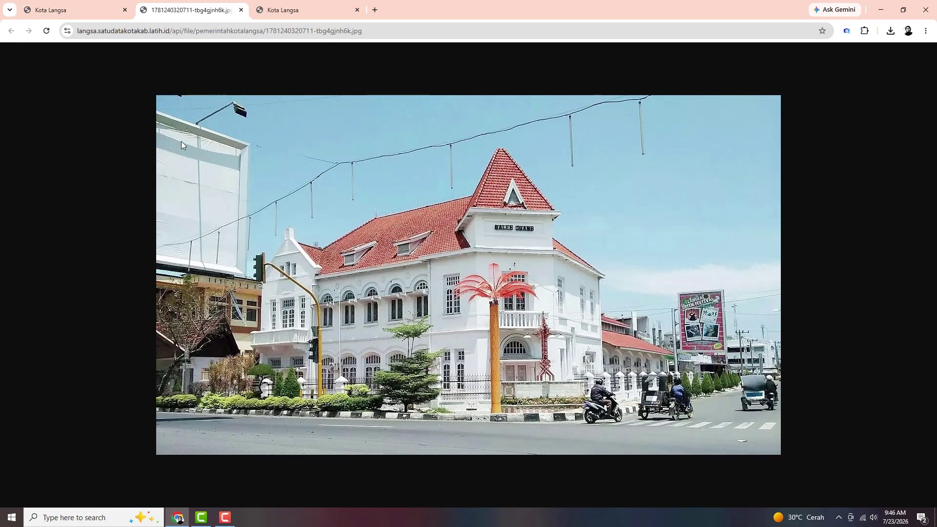
{"action": "left_click", "coordinate": [240, 9]}
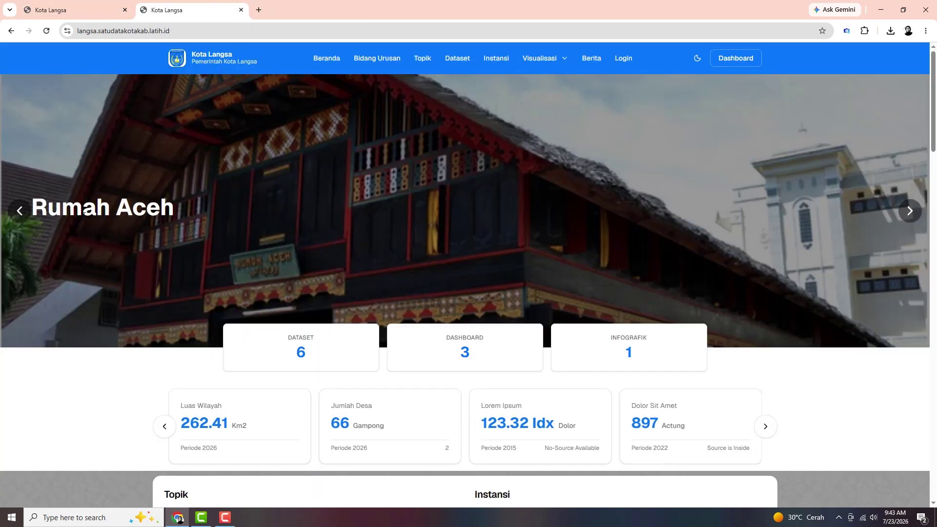
{"action": "left_click", "coordinate": [18, 215]}
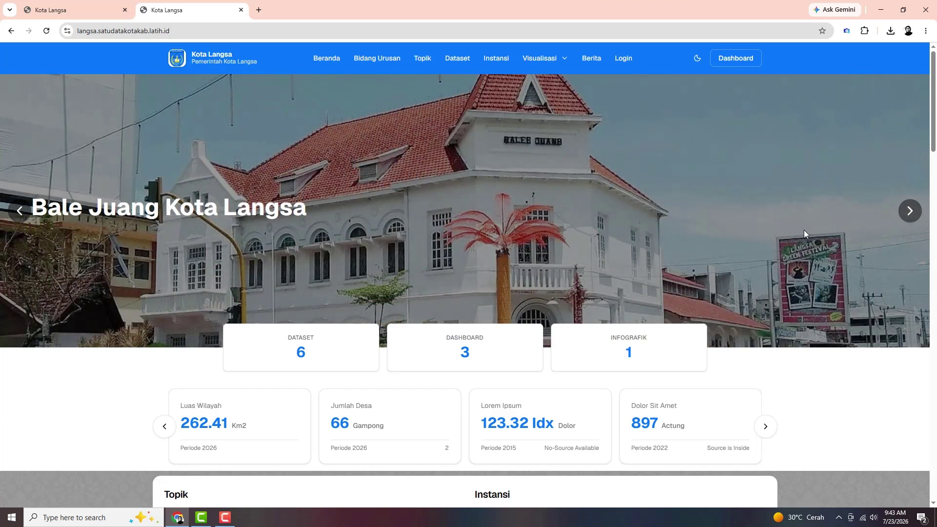
{"action": "left_click", "coordinate": [909, 214]}
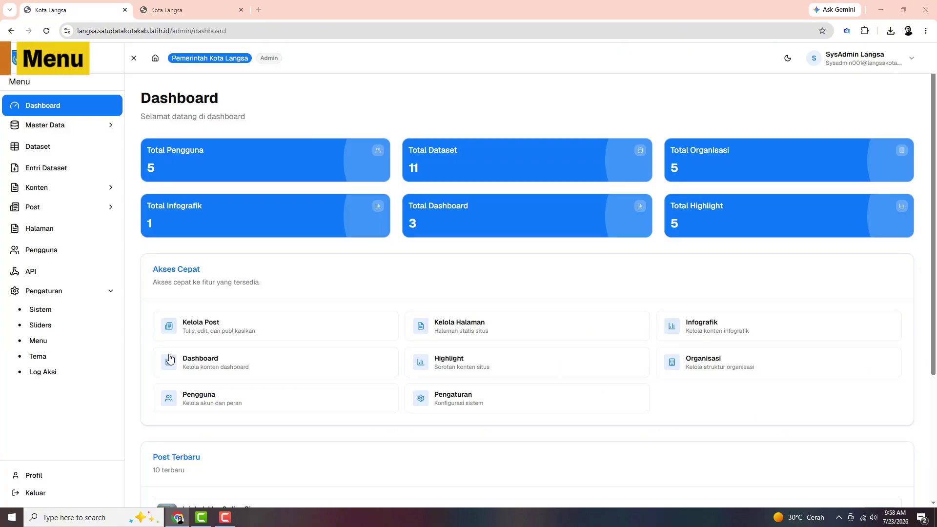
Open Menu settings and start a new entry, visiting its name, URL and description fields
{"action": "left_click", "coordinate": [39, 347]}
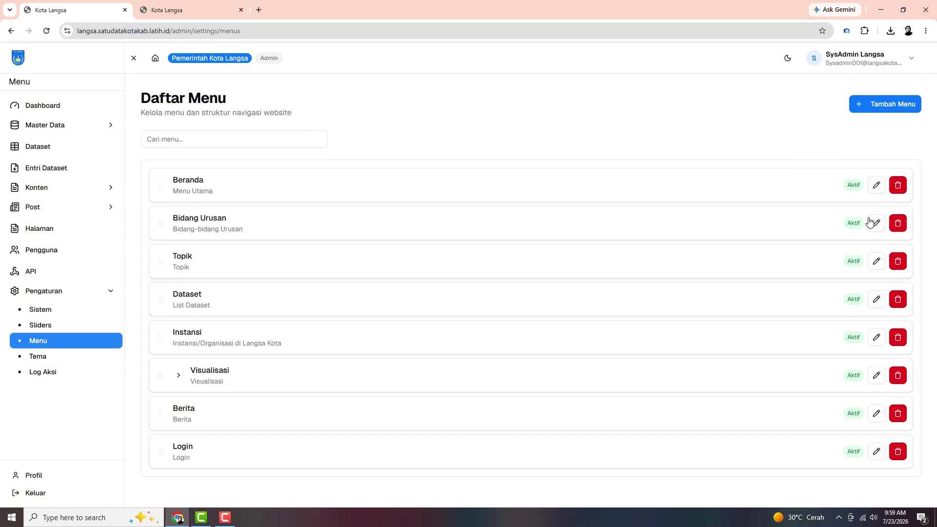
{"action": "left_click", "coordinate": [878, 110]}
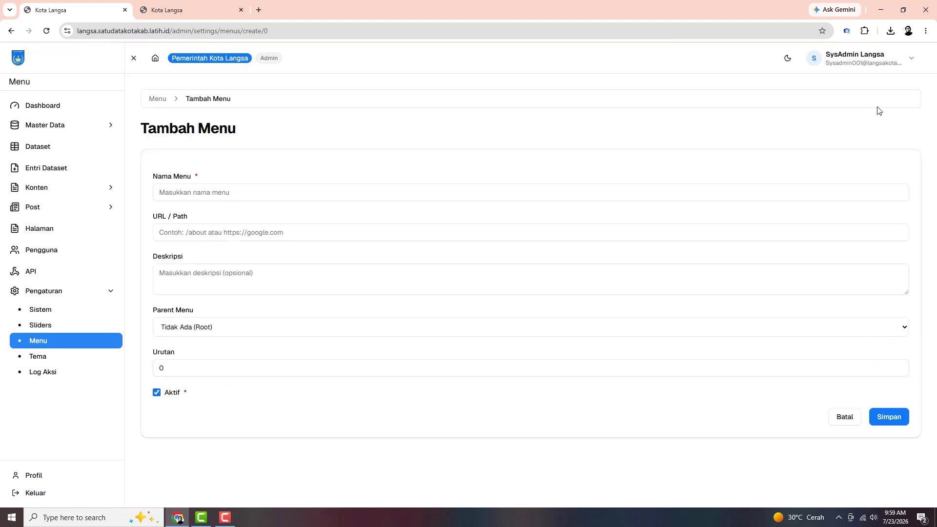
{"action": "left_click", "coordinate": [241, 187]}
{"action": "left_click", "coordinate": [369, 230]}
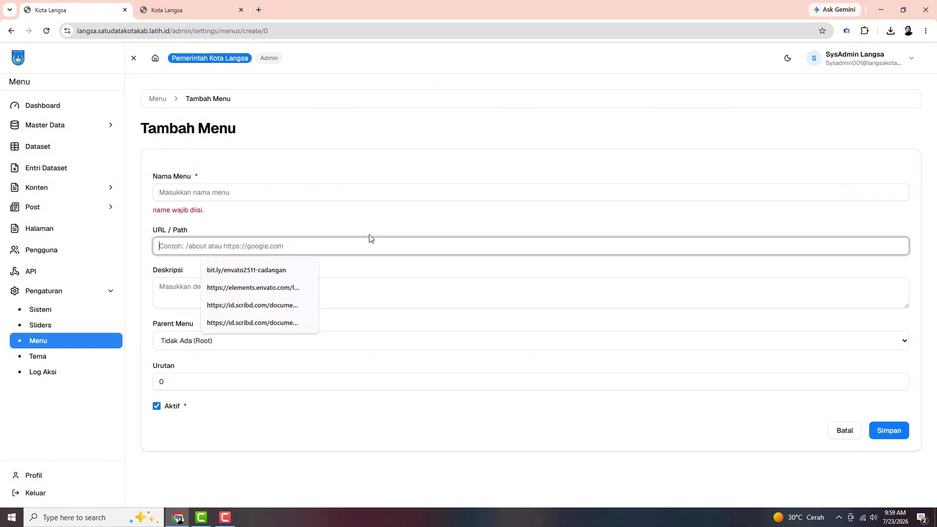
{"action": "left_click", "coordinate": [370, 292]}
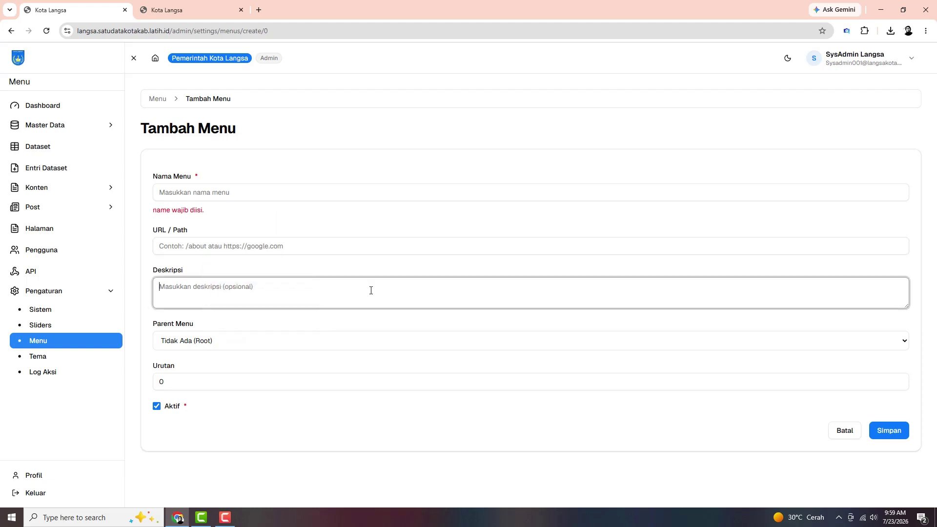
Keep the parent at root level, toggle Aktif off and on, then abandon the new menu
{"action": "left_click", "coordinate": [355, 347]}
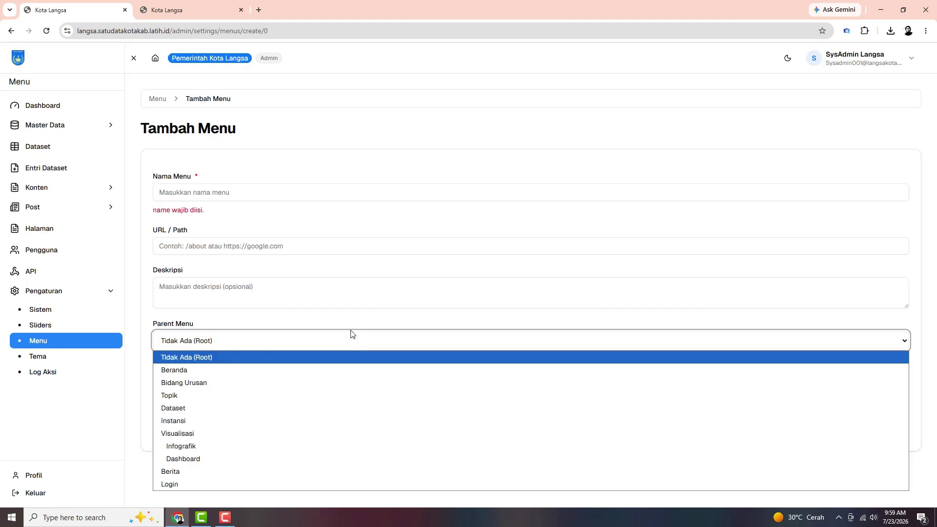
{"action": "left_click", "coordinate": [350, 320]}
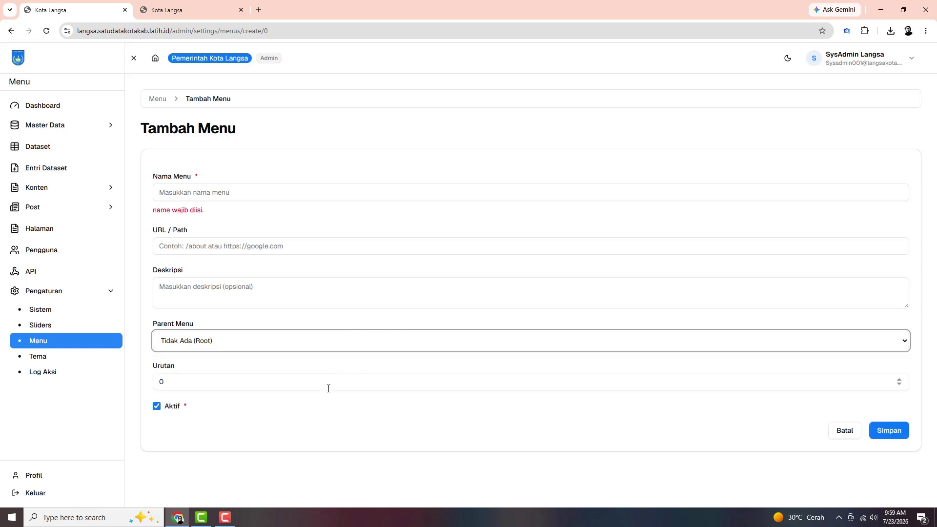
{"action": "left_click", "coordinate": [344, 384]}
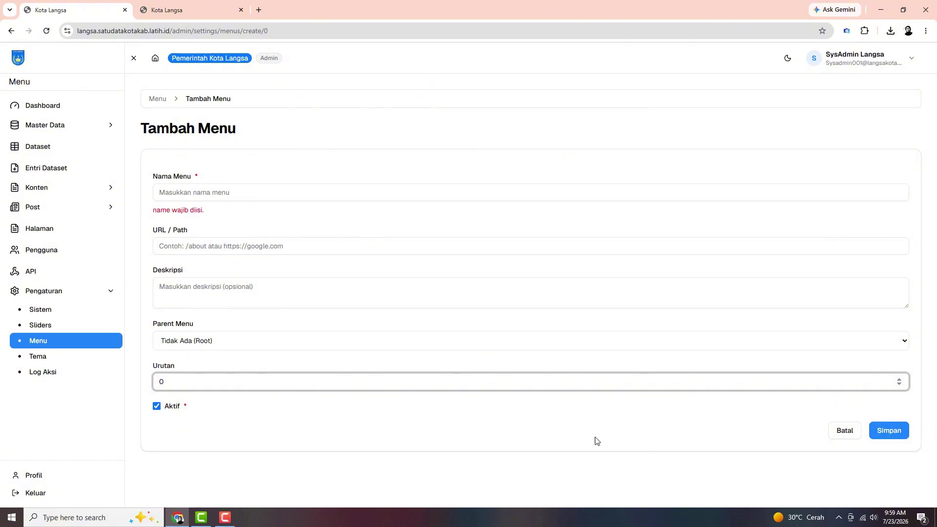
{"action": "left_click", "coordinate": [156, 407]}
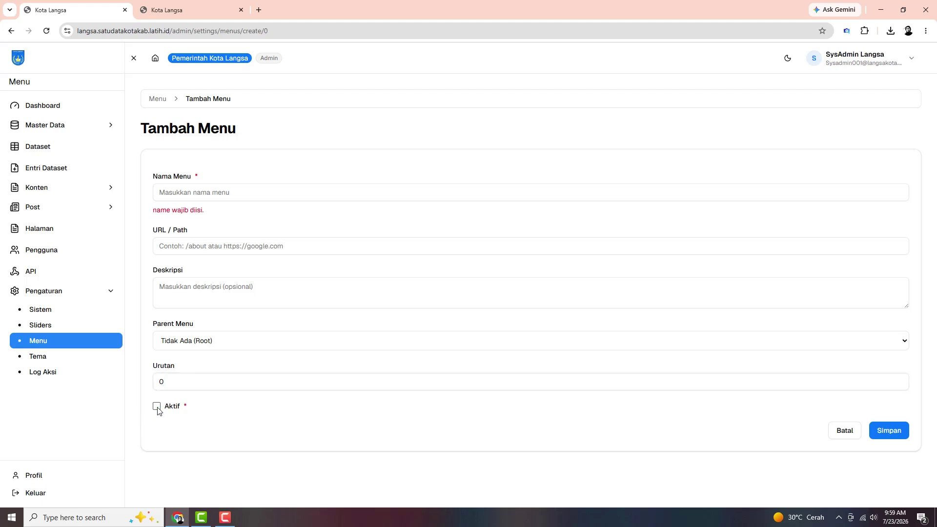
{"action": "left_click", "coordinate": [156, 407]}
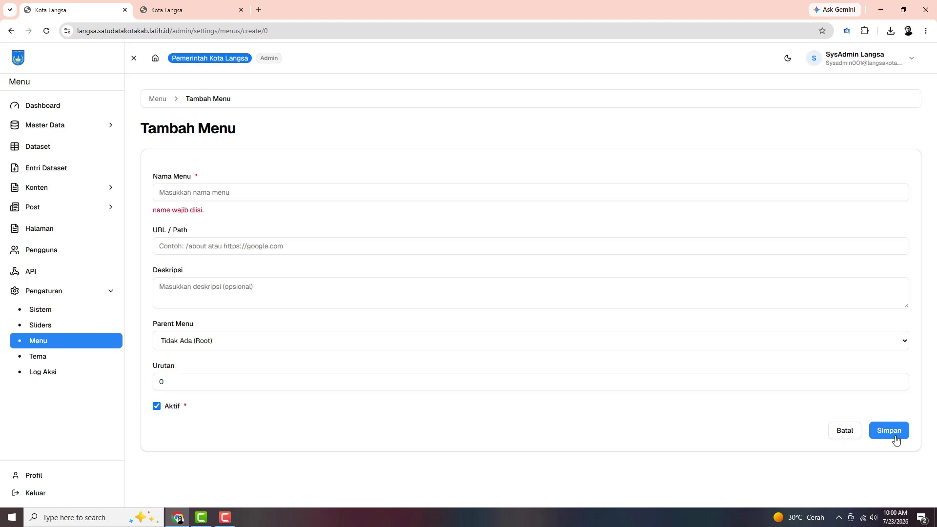
{"action": "left_click", "coordinate": [158, 99]}
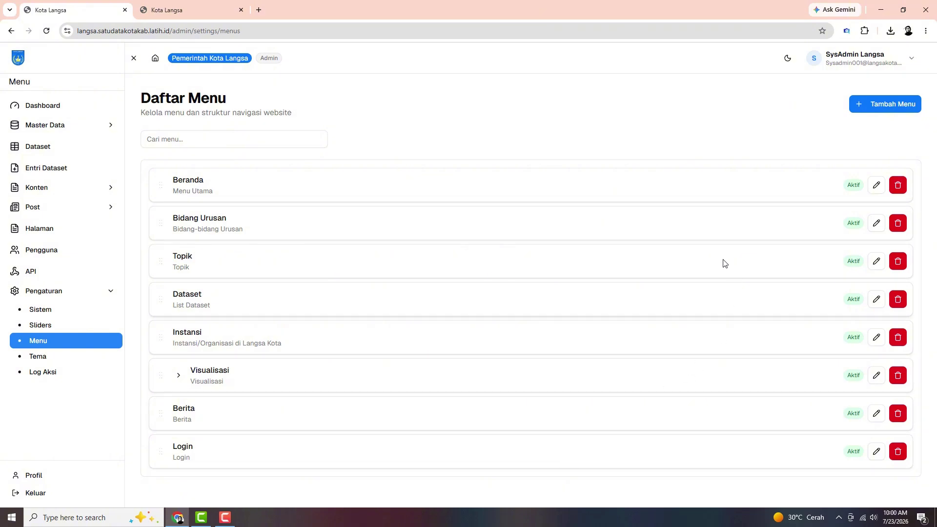
Open the Beranda menu entry, then compare it with the homepage's Visualisasi dropdown
{"action": "left_click", "coordinate": [877, 187]}
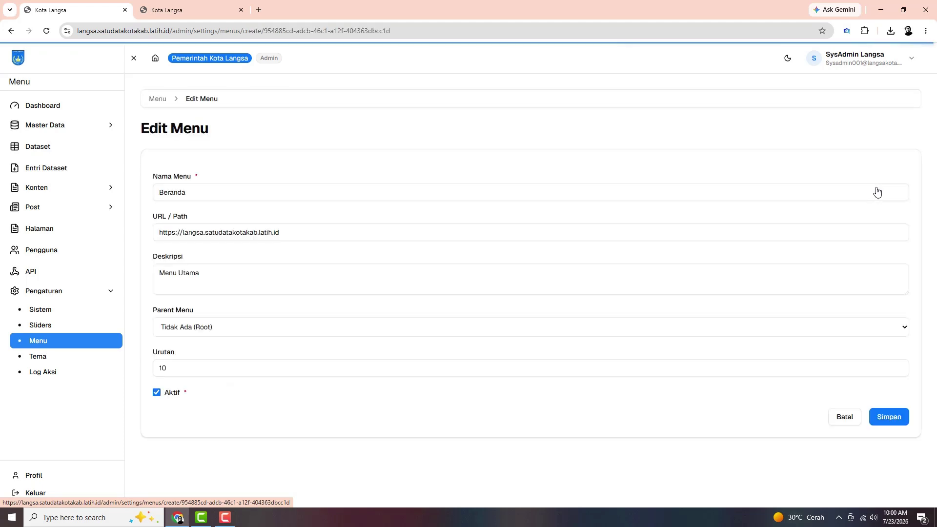
{"action": "key", "text": "ctrl+Tab"}
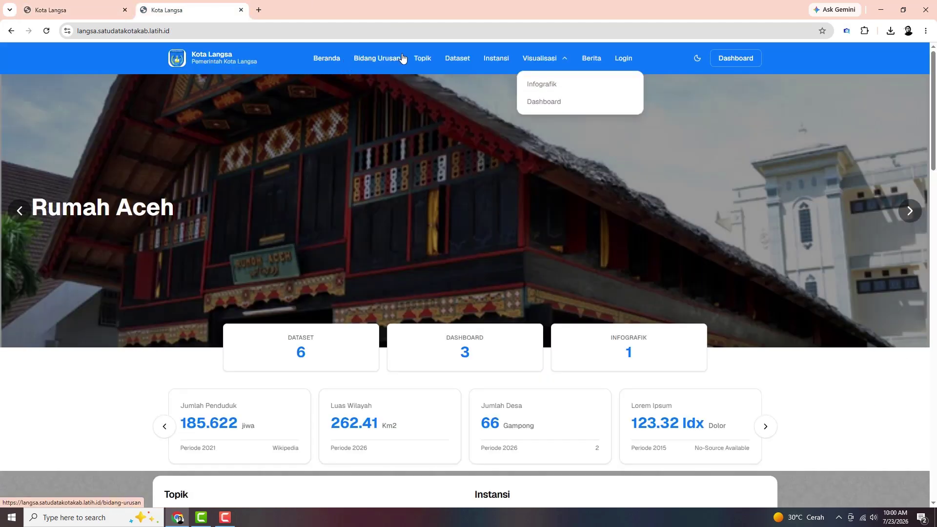
{"action": "left_click", "coordinate": [567, 58]}
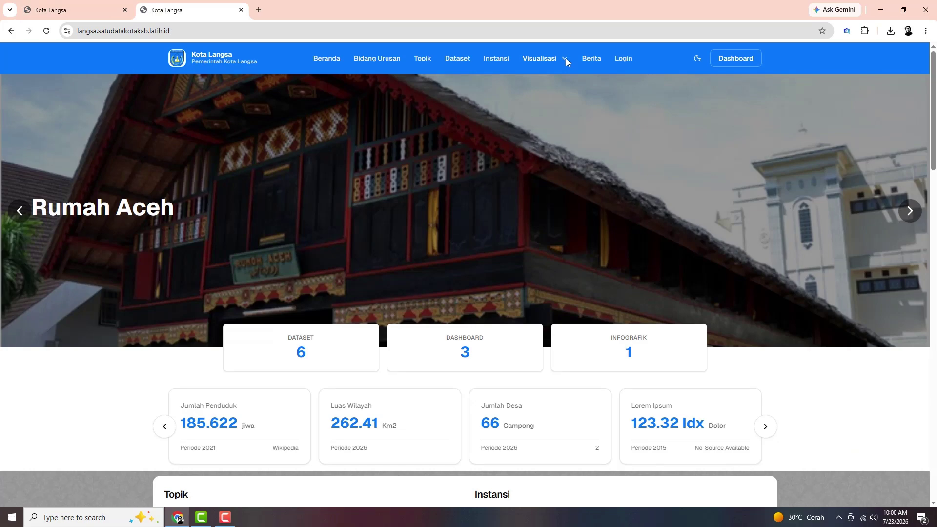
{"action": "left_click", "coordinate": [566, 58]}
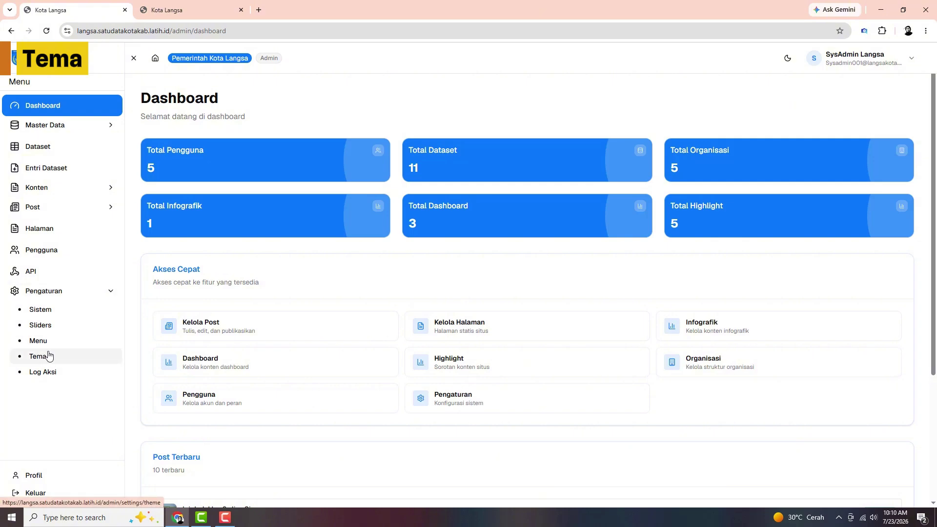
Go to Pengaturan Tema and launch Editor Tema on the Default Kota Langsa theme
{"action": "left_click", "coordinate": [53, 360]}
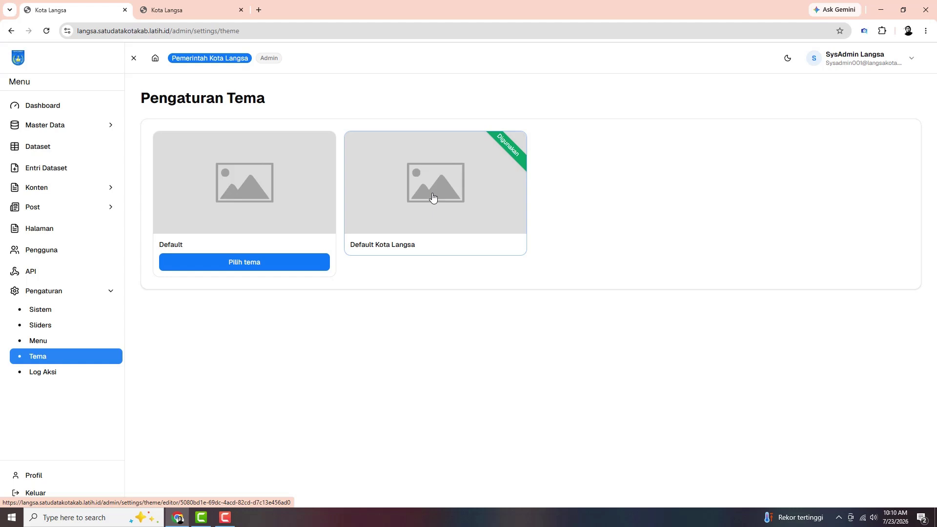
{"action": "left_click", "coordinate": [433, 197]}
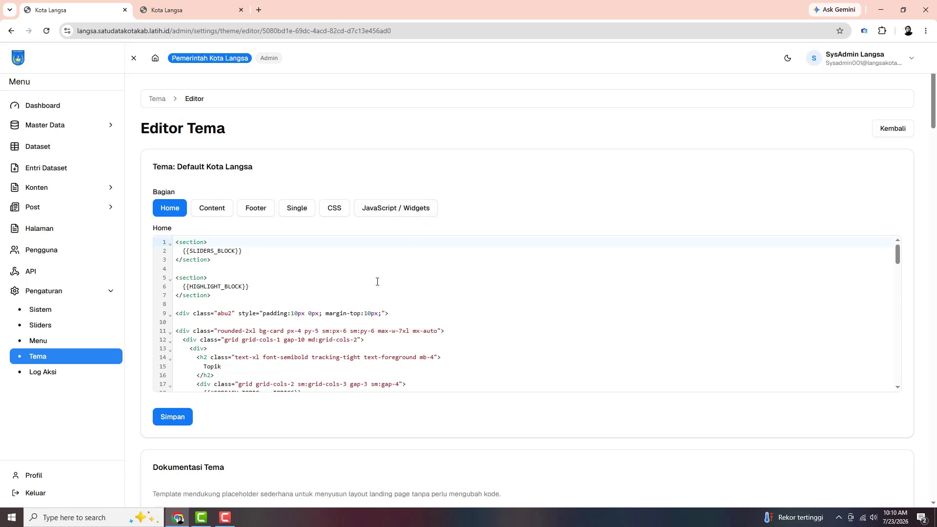
Cycle through the Content, Footer, Single, CSS and JavaScript / Widgets templates, returning to Home
{"action": "left_click", "coordinate": [216, 214]}
{"action": "left_click", "coordinate": [249, 215]}
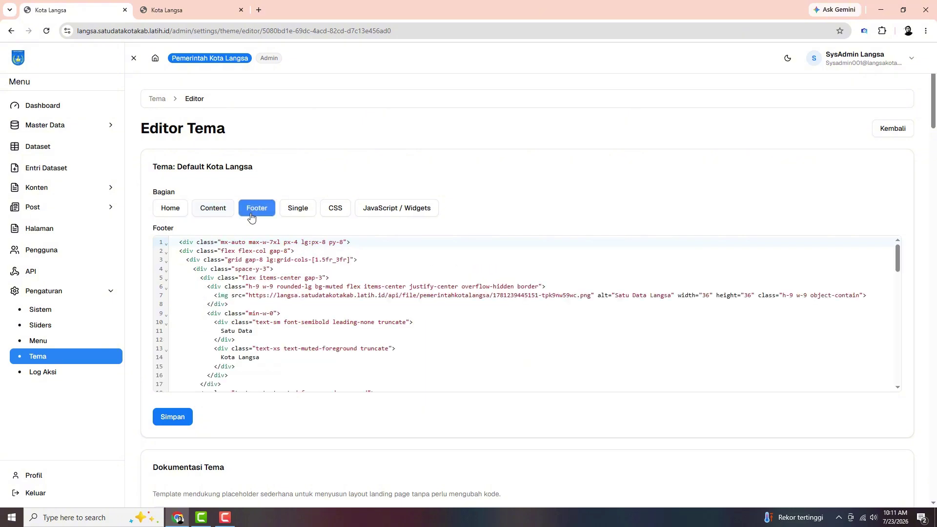
{"action": "left_click", "coordinate": [295, 215]}
{"action": "left_click", "coordinate": [334, 216]}
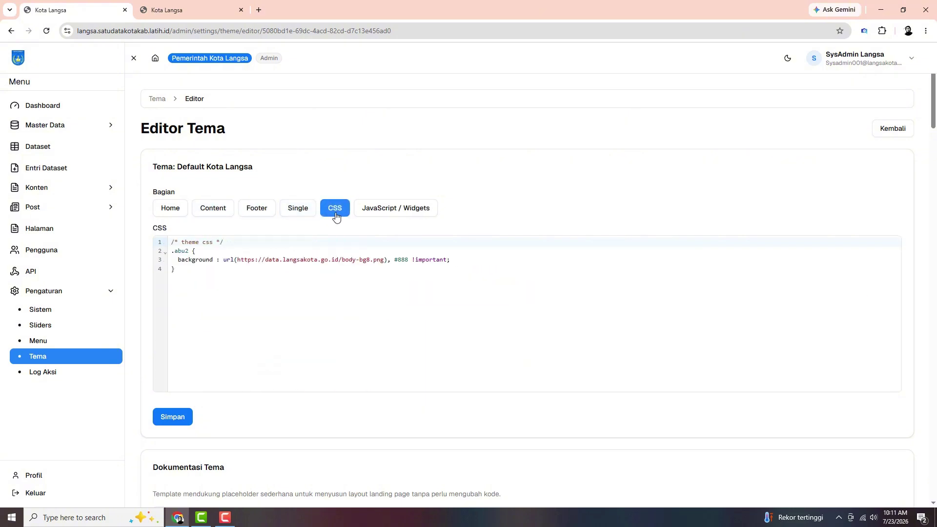
{"action": "left_click", "coordinate": [390, 213]}
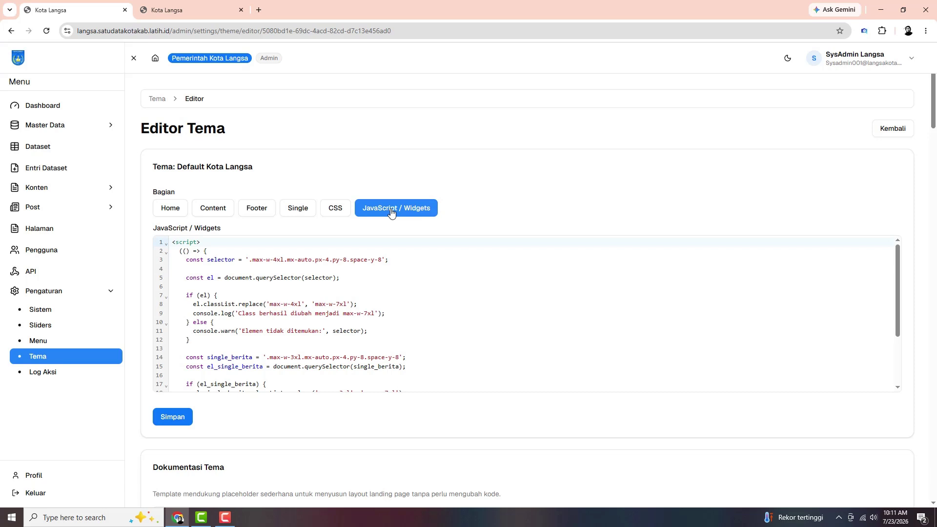
{"action": "left_click", "coordinate": [176, 209]}
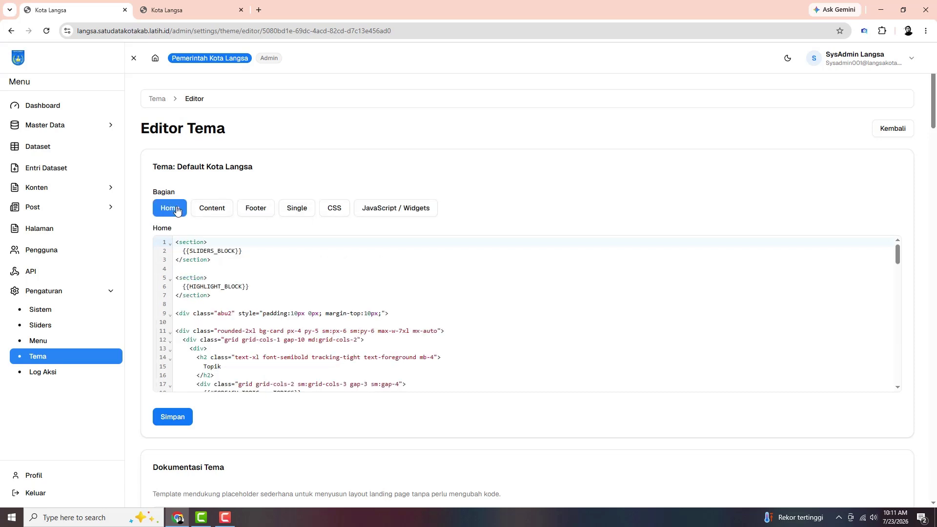
Scroll through the Home template code, then revisit and scroll the JavaScript / Widgets code
{"action": "scroll", "coordinate": [404, 276], "scroll_direction": "down", "scroll_amount": 3}
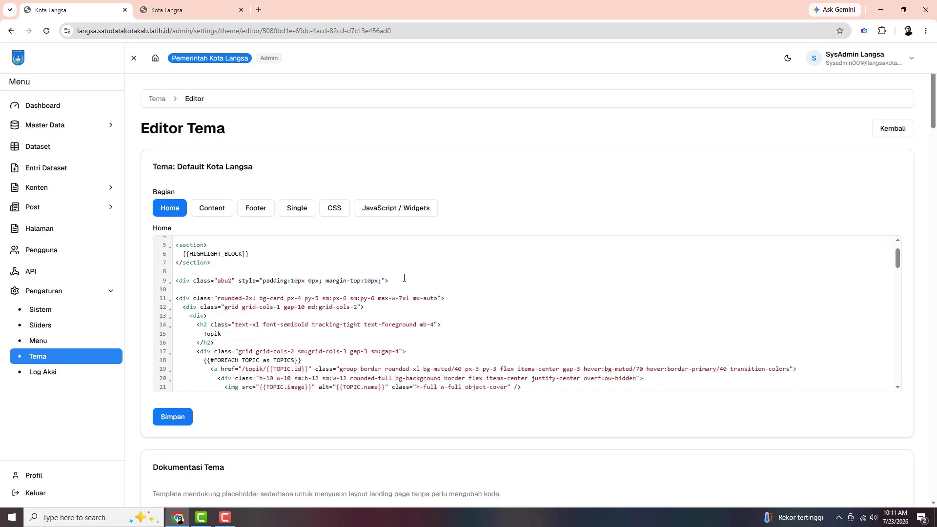
{"action": "scroll", "coordinate": [404, 277], "scroll_direction": "down", "scroll_amount": 8}
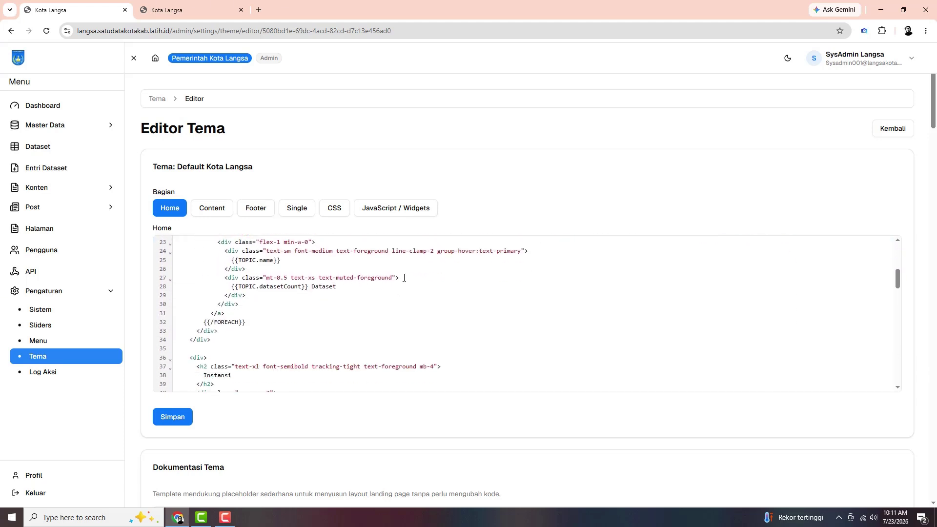
{"action": "scroll", "coordinate": [404, 278], "scroll_direction": "down", "scroll_amount": 11}
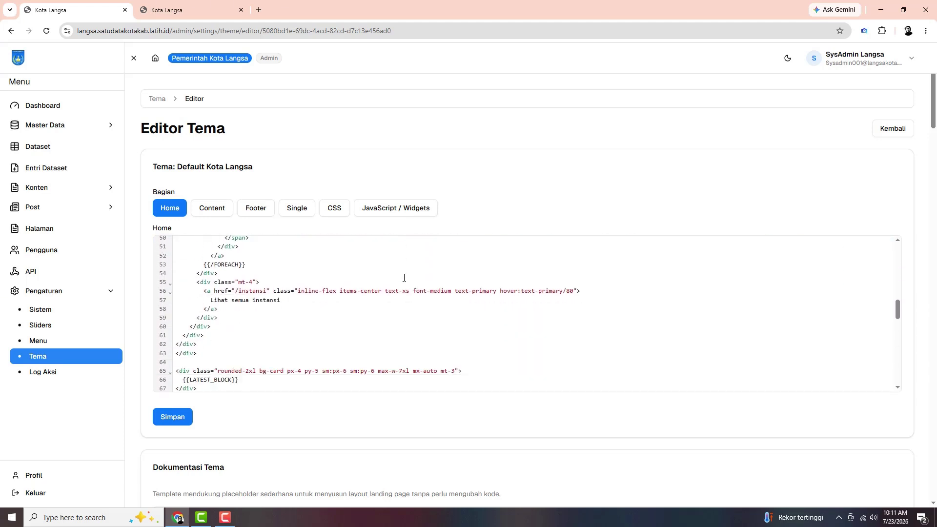
{"action": "scroll", "coordinate": [404, 278], "scroll_direction": "down", "scroll_amount": 7}
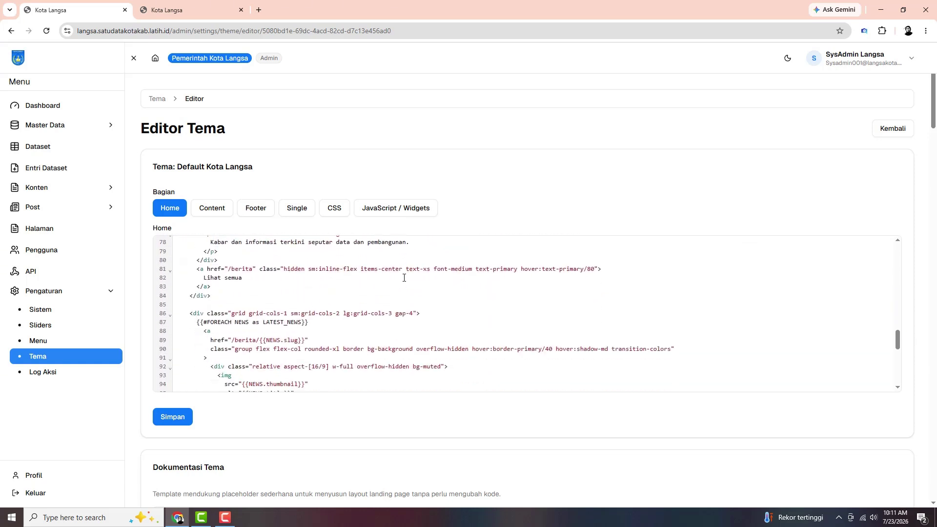
{"action": "scroll", "coordinate": [404, 278], "scroll_direction": "down", "scroll_amount": 6}
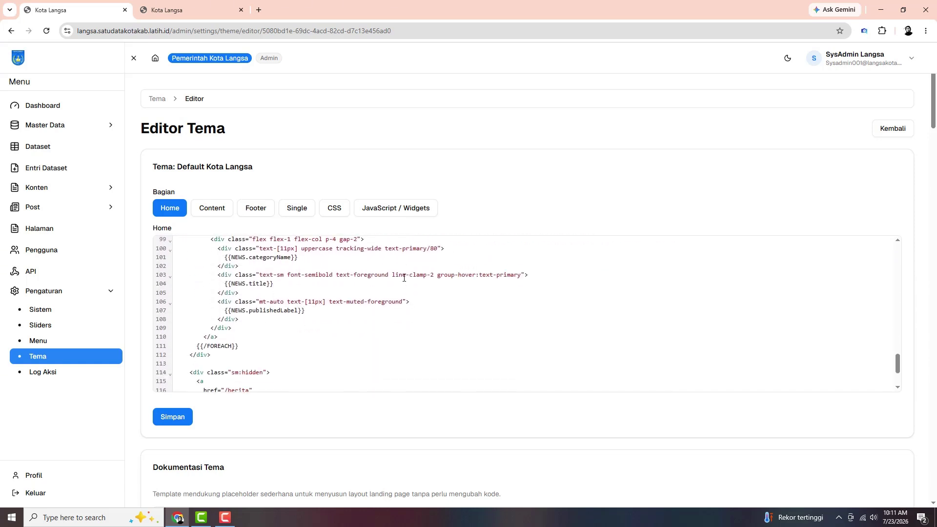
{"action": "scroll", "coordinate": [404, 277], "scroll_direction": "down", "scroll_amount": 1}
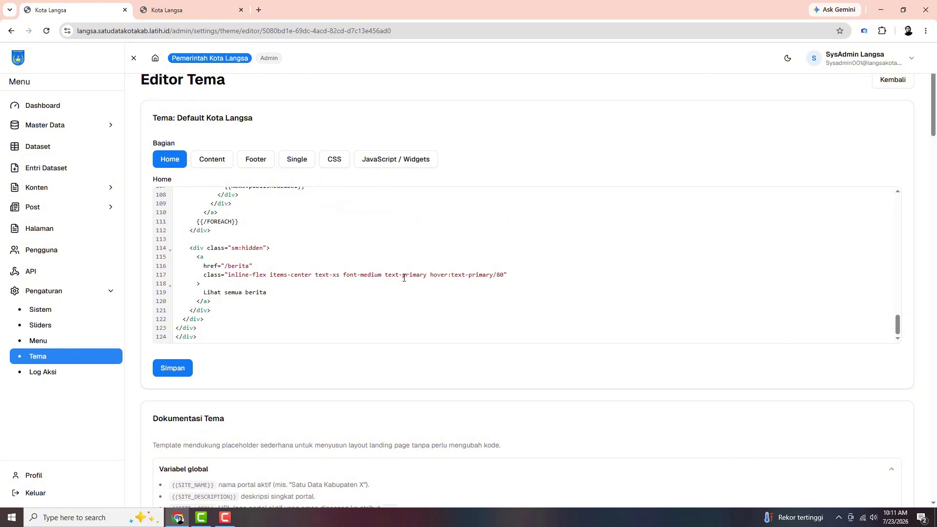
{"action": "left_click", "coordinate": [393, 161]}
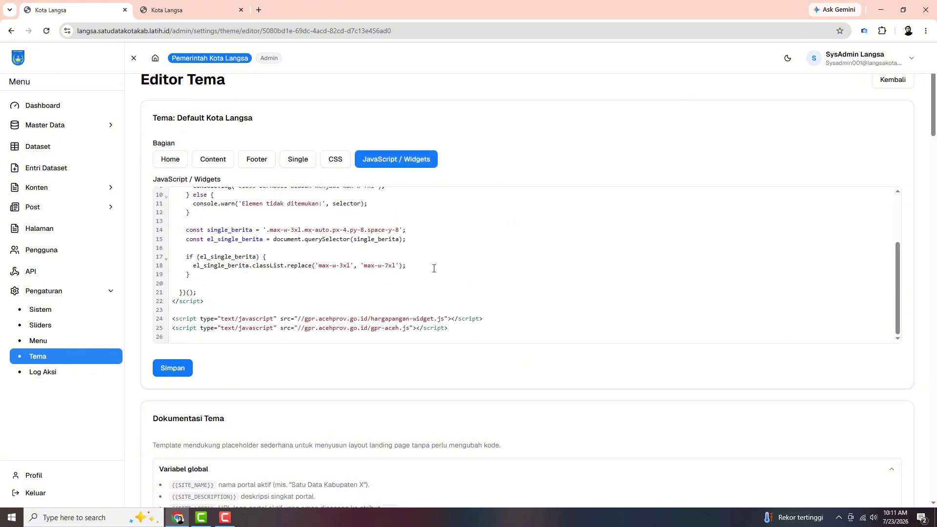
{"action": "scroll", "coordinate": [434, 269], "scroll_direction": "up", "scroll_amount": 2}
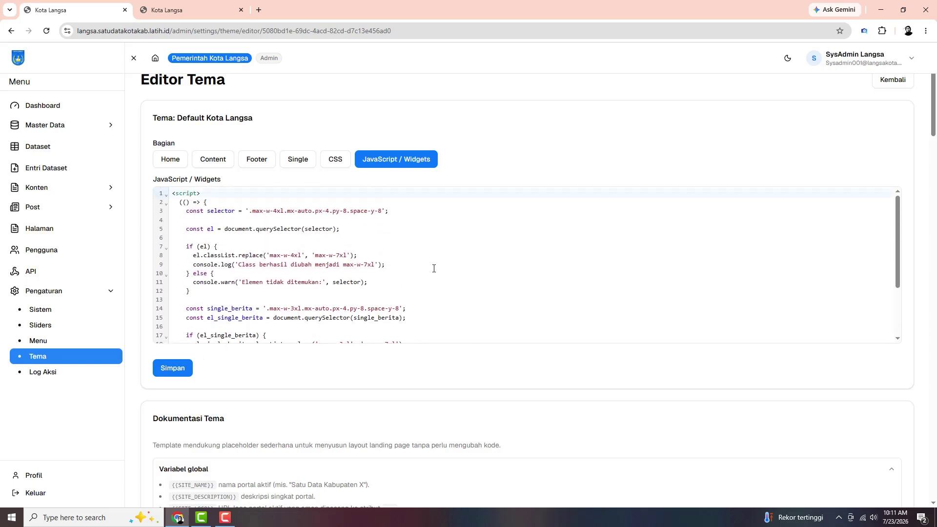
{"action": "scroll", "coordinate": [434, 268], "scroll_direction": "up", "scroll_amount": 1}
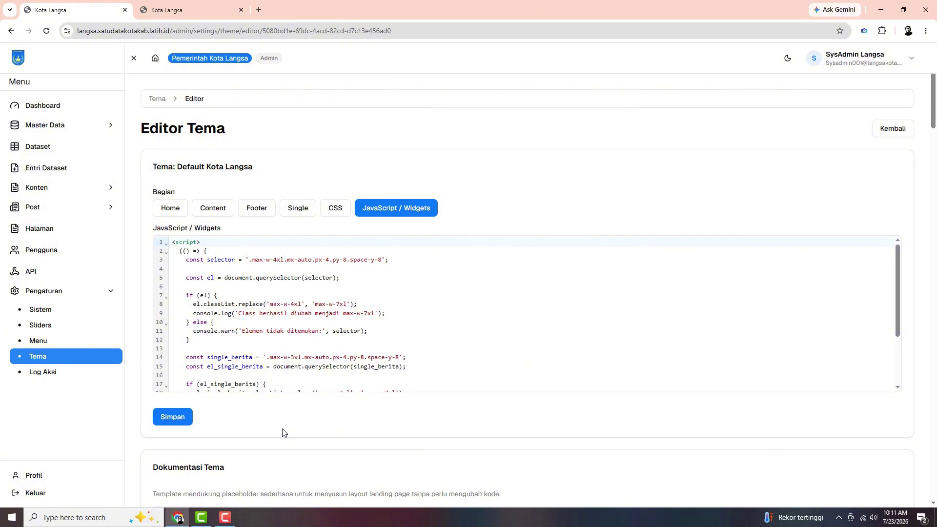
{"action": "scroll", "coordinate": [282, 432], "scroll_direction": "down", "scroll_amount": 3}
{"action": "scroll", "coordinate": [282, 430], "scroll_direction": "down", "scroll_amount": 2}
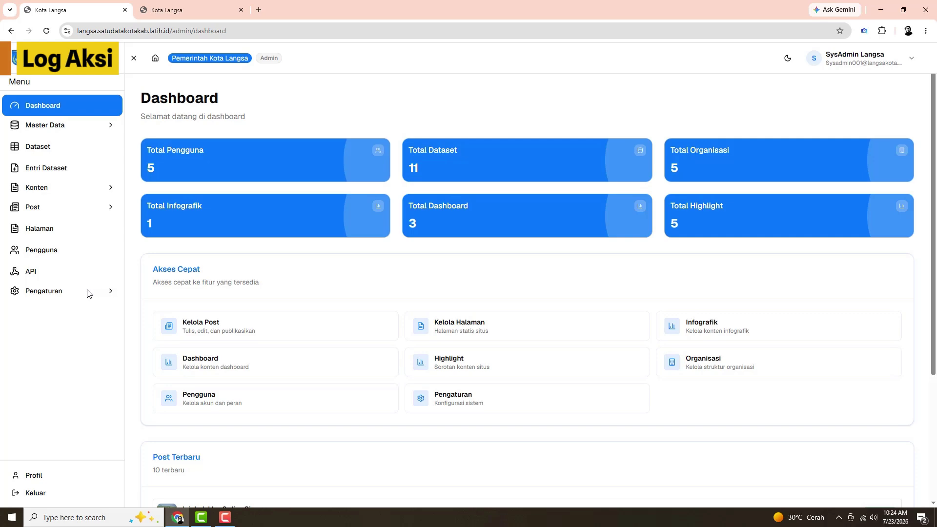
Open Log Aksi under Pengaturan and scroll through the Action Logs table
{"action": "left_click", "coordinate": [86, 291]}
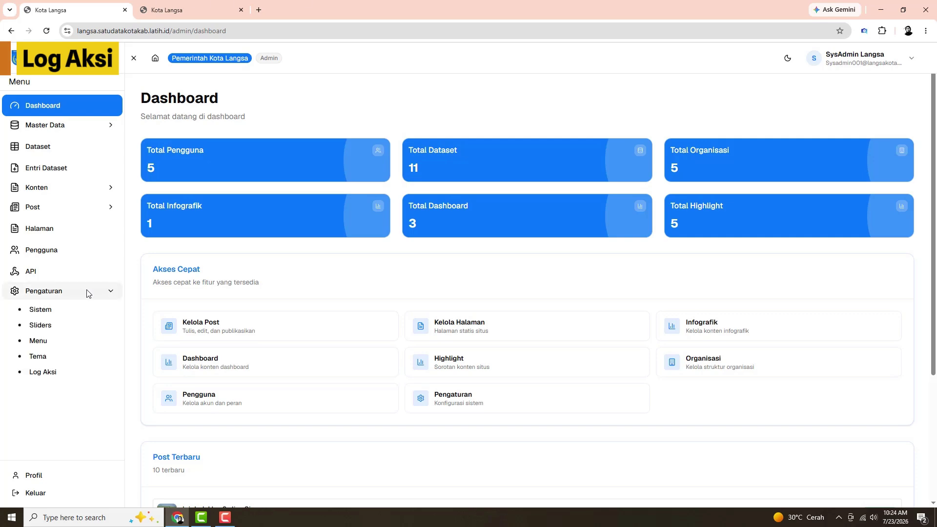
{"action": "left_click", "coordinate": [68, 380]}
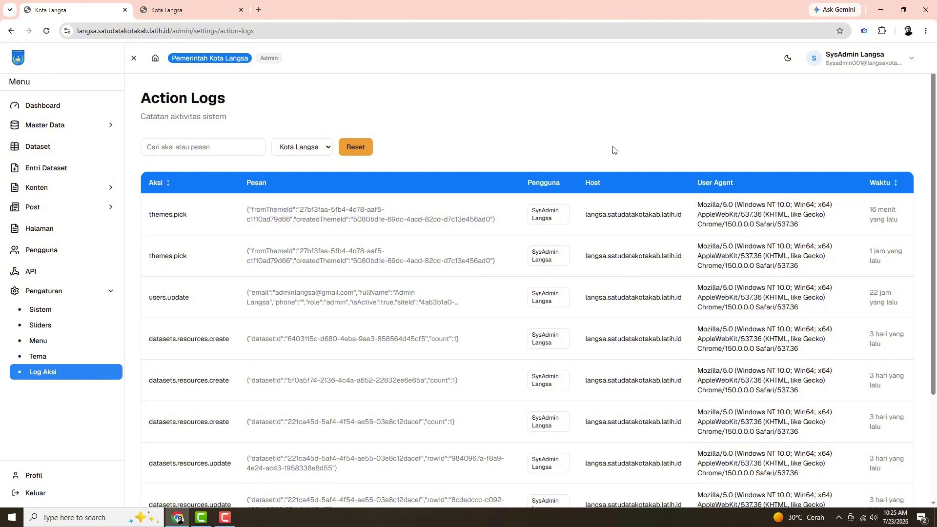
{"action": "left_click_drag", "start_coordinate": [933, 132], "coordinate": [936, 166]}
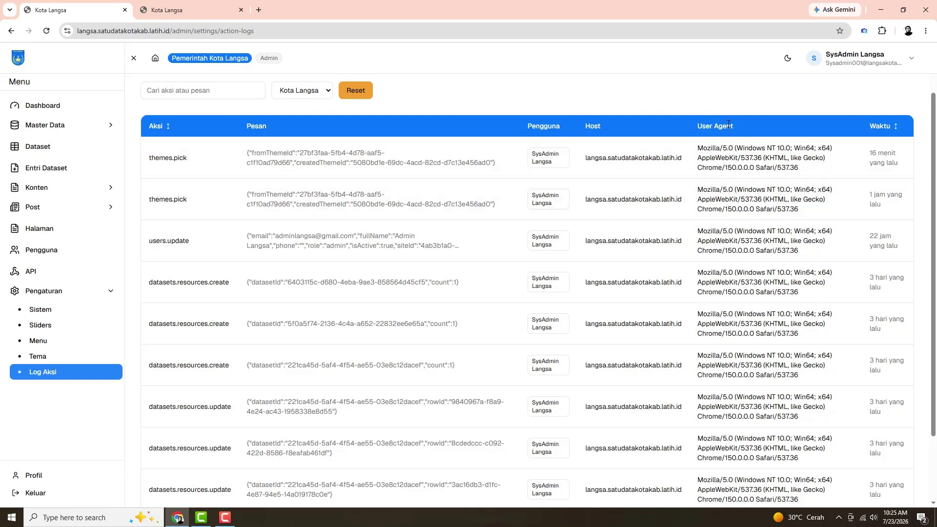
{"action": "mouse_move", "coordinate": [892, 175]}
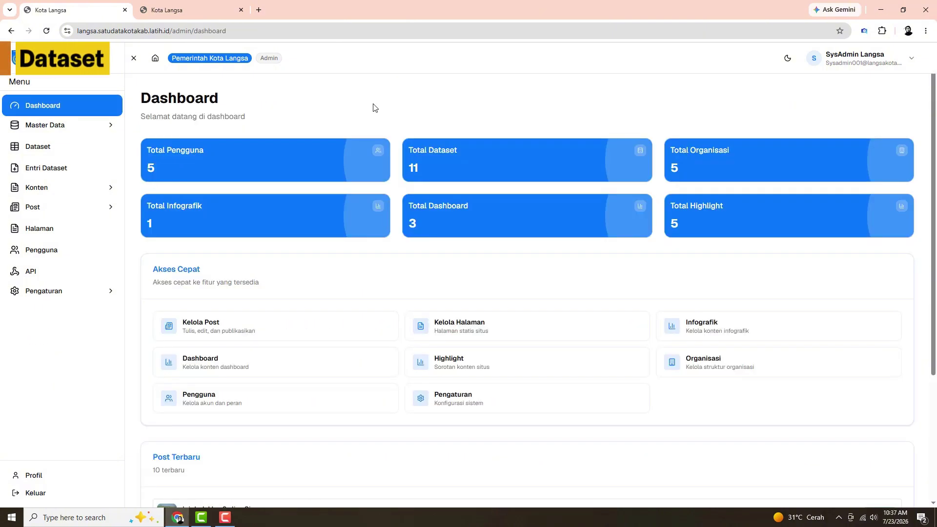
Open the Datasets list and start a new dataset with Tambah Baru
{"action": "left_click", "coordinate": [44, 153]}
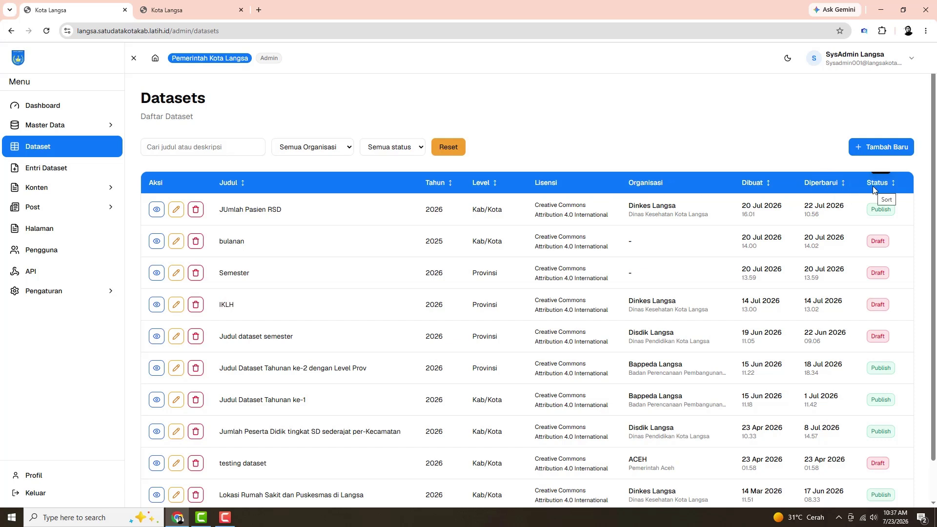
{"action": "left_click", "coordinate": [878, 155]}
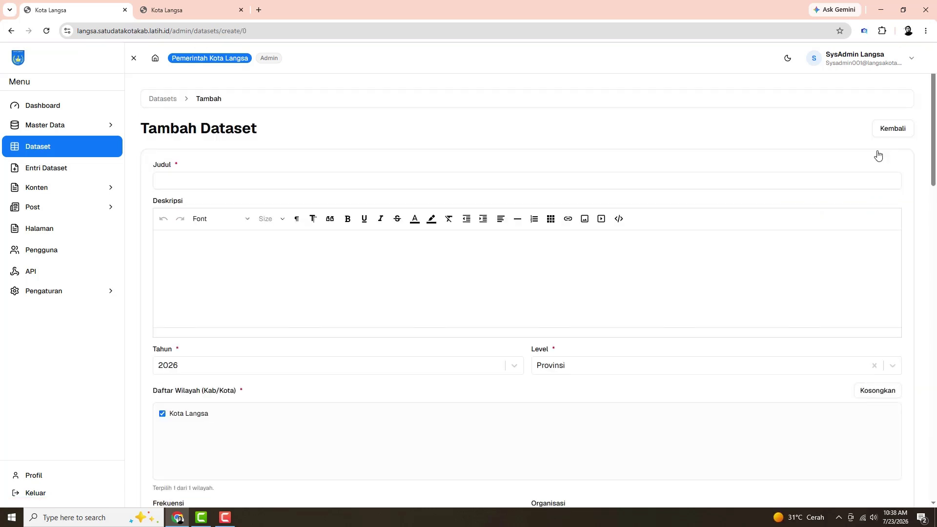
{"action": "left_click", "coordinate": [232, 185]}
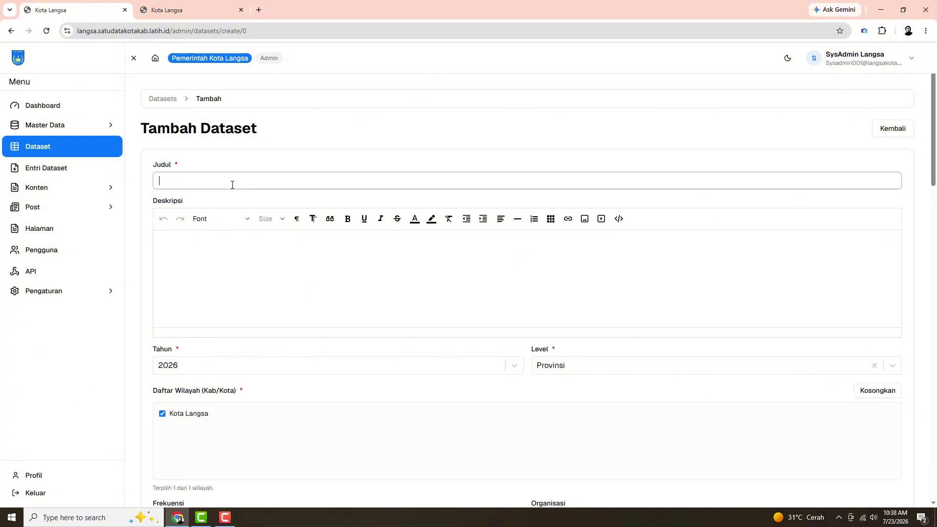
{"action": "left_click", "coordinate": [186, 251]}
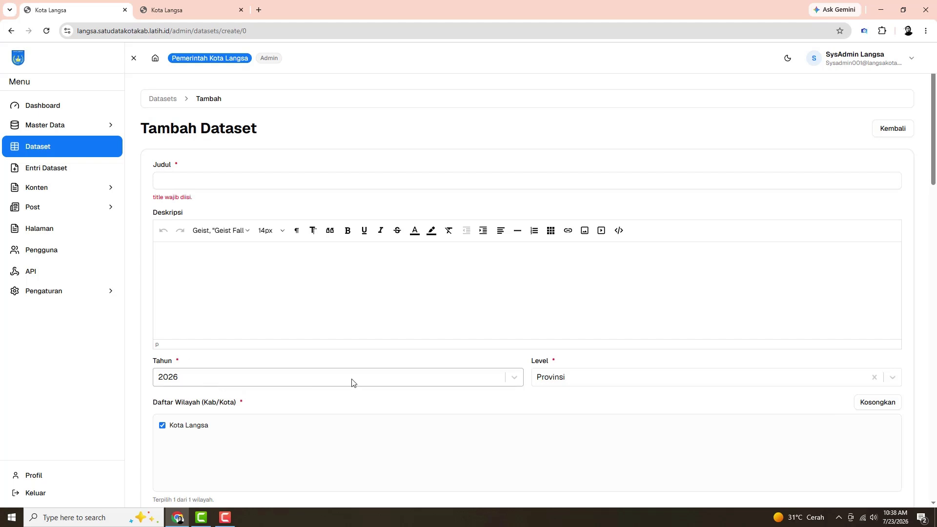
{"action": "left_click", "coordinate": [513, 379]}
{"action": "left_click", "coordinate": [513, 379]}
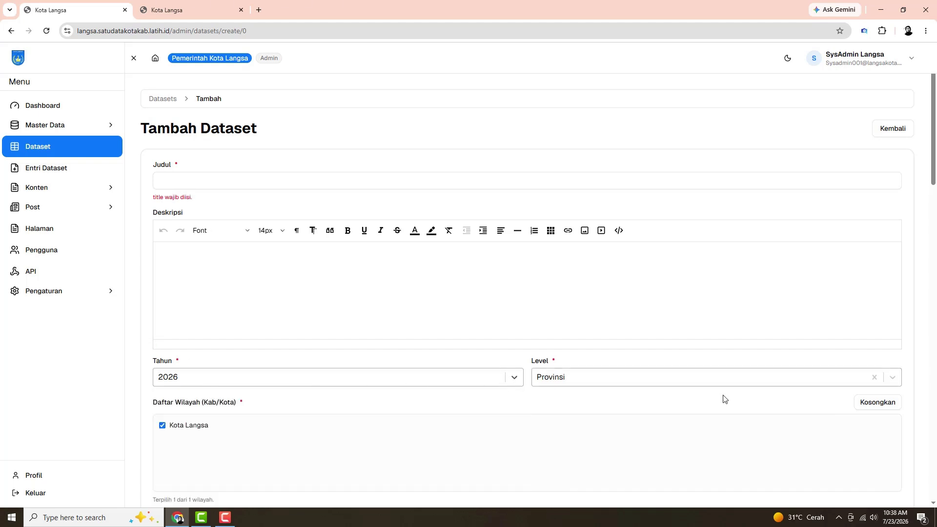
{"action": "left_click", "coordinate": [776, 383]}
{"action": "left_click", "coordinate": [776, 384]}
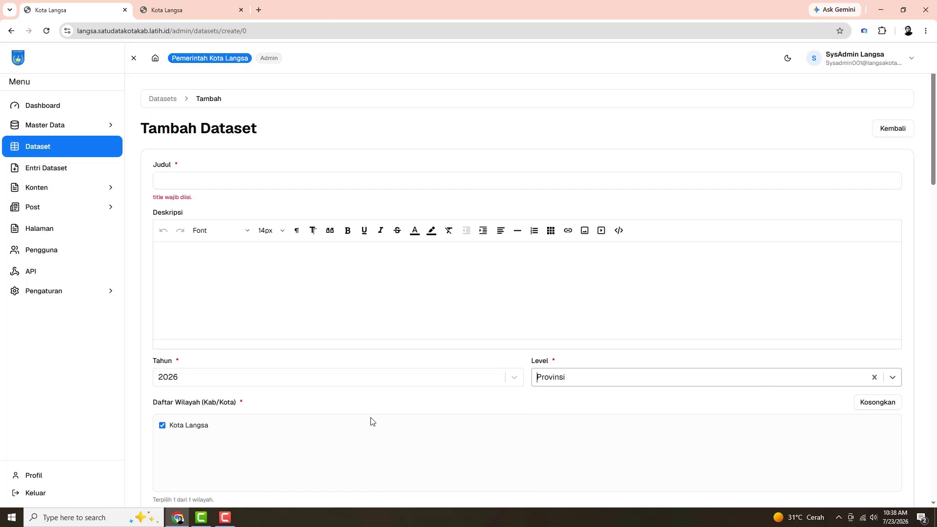
{"action": "scroll", "coordinate": [372, 420], "scroll_direction": "down", "scroll_amount": 4}
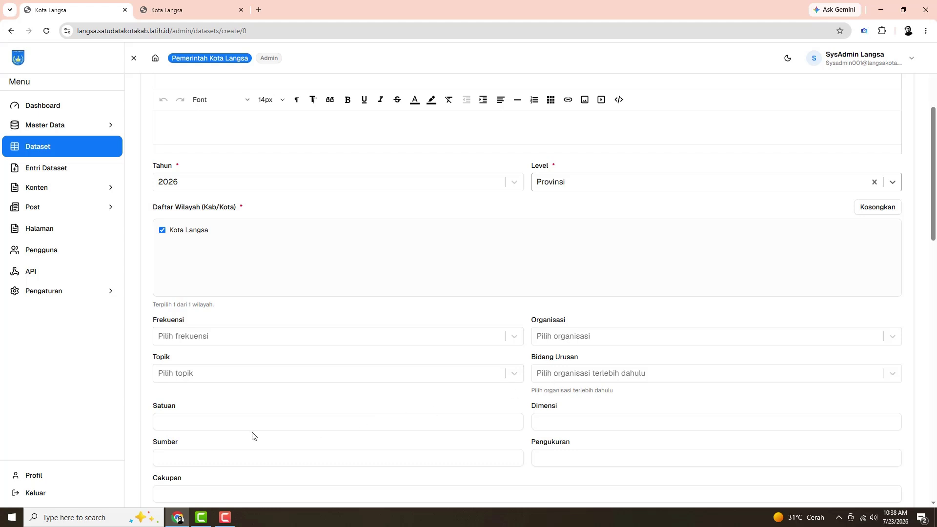
{"action": "left_click", "coordinate": [224, 422]}
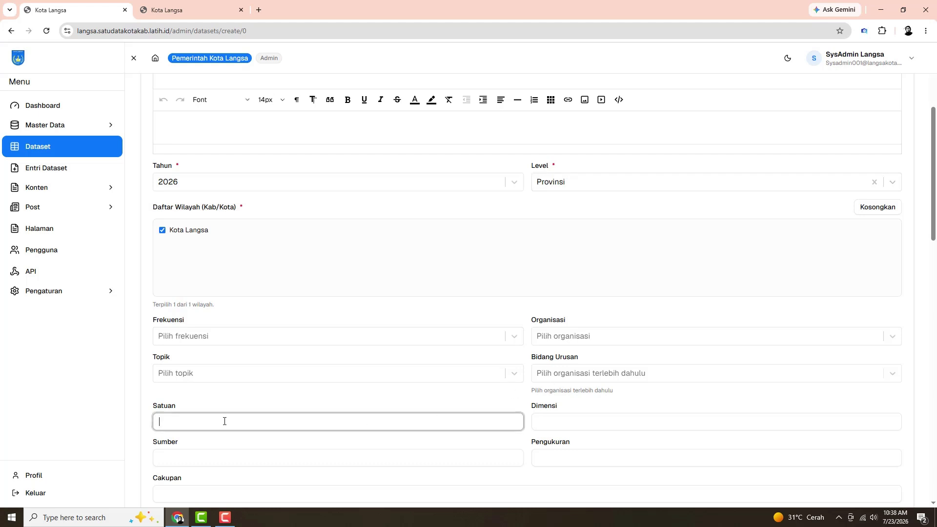
{"action": "left_click", "coordinate": [541, 420]}
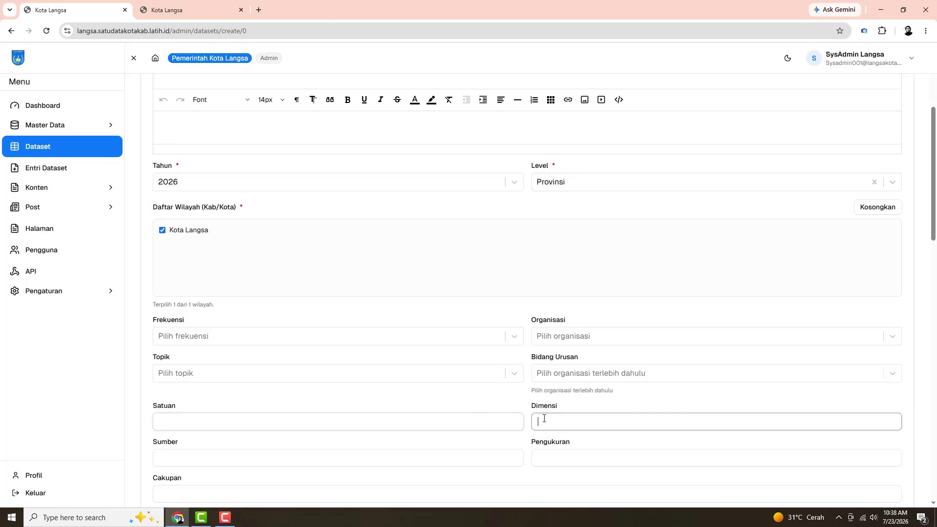
{"action": "left_click", "coordinate": [240, 461]}
{"action": "left_click", "coordinate": [547, 454]}
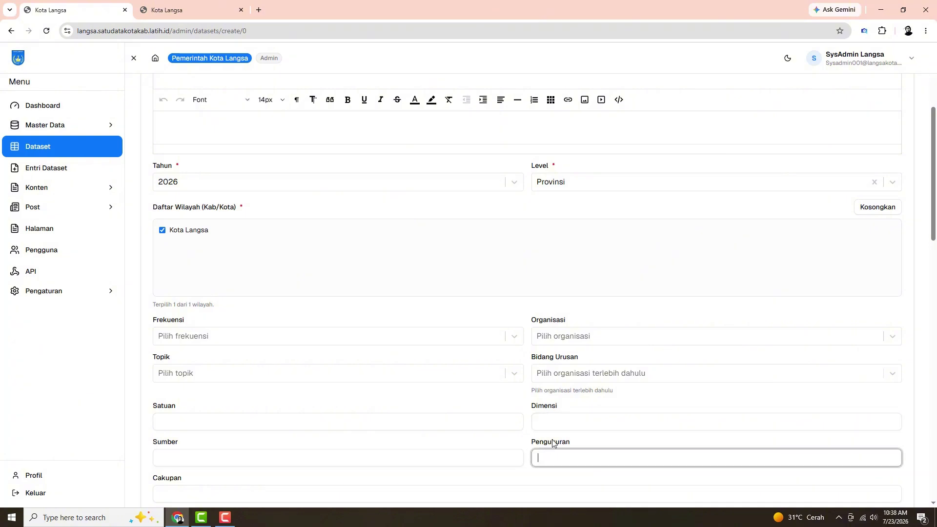
{"action": "scroll", "coordinate": [548, 454], "scroll_direction": "down", "scroll_amount": 2}
{"action": "left_click", "coordinate": [284, 394]}
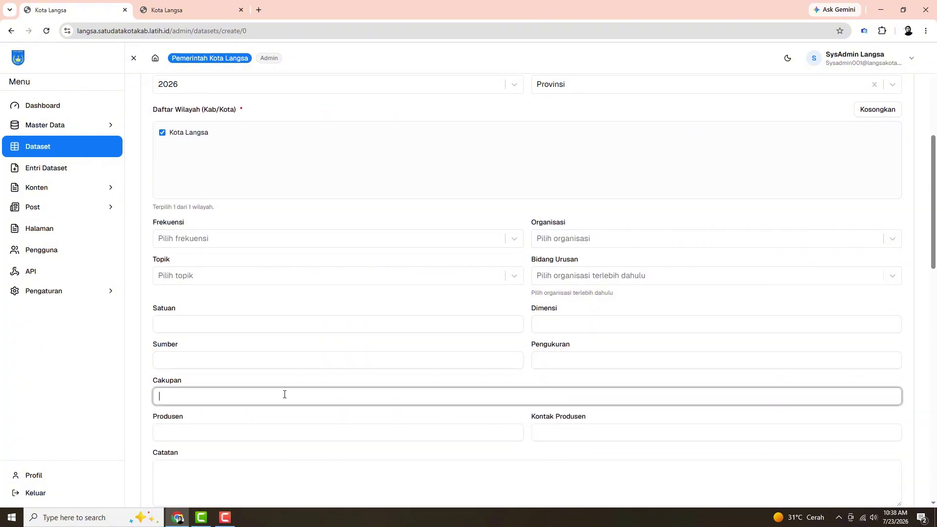
{"action": "left_click", "coordinate": [498, 434]}
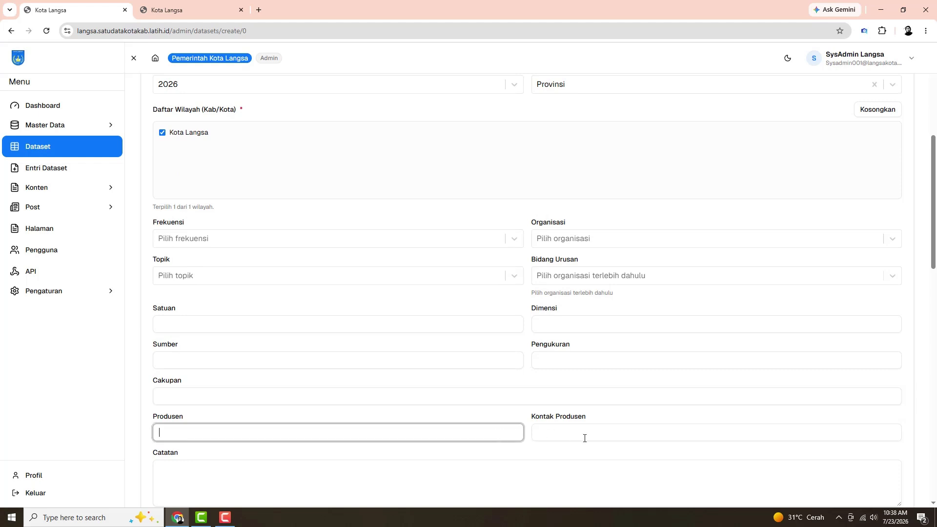
{"action": "left_click", "coordinate": [585, 437]}
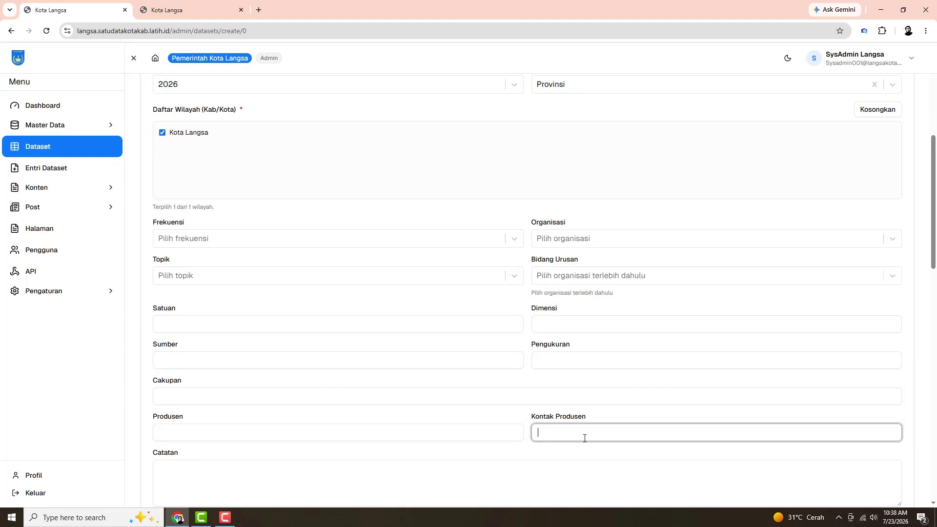
{"action": "left_click", "coordinate": [415, 466]}
{"action": "scroll", "coordinate": [416, 461], "scroll_direction": "down", "scroll_amount": 4}
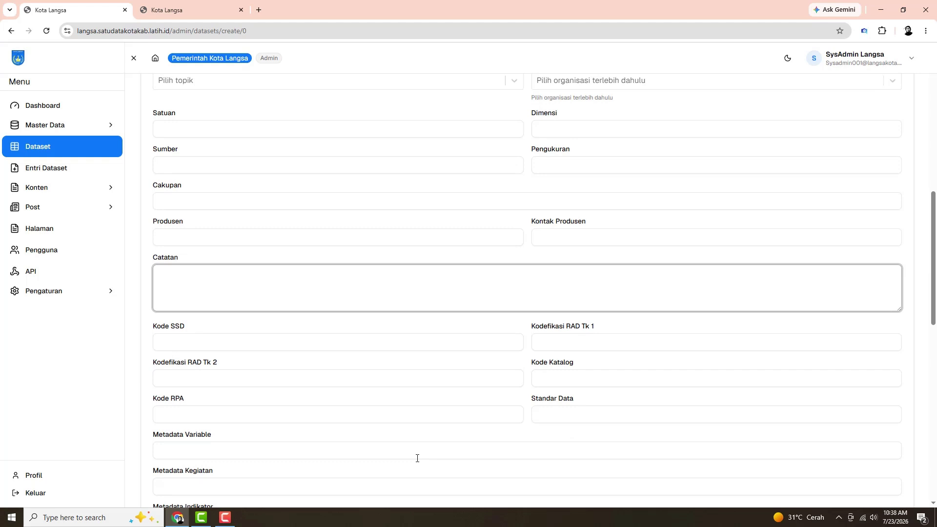
{"action": "left_click", "coordinate": [244, 344]}
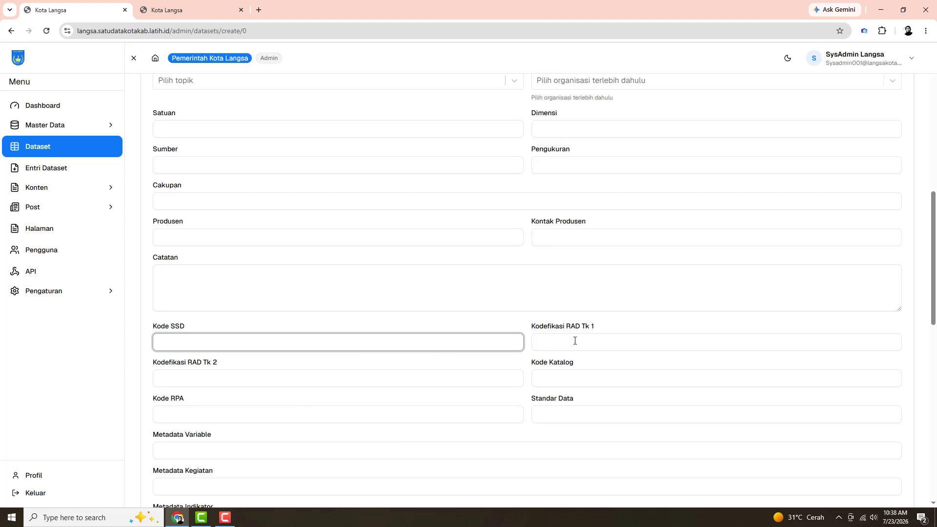
{"action": "left_click", "coordinate": [578, 379]}
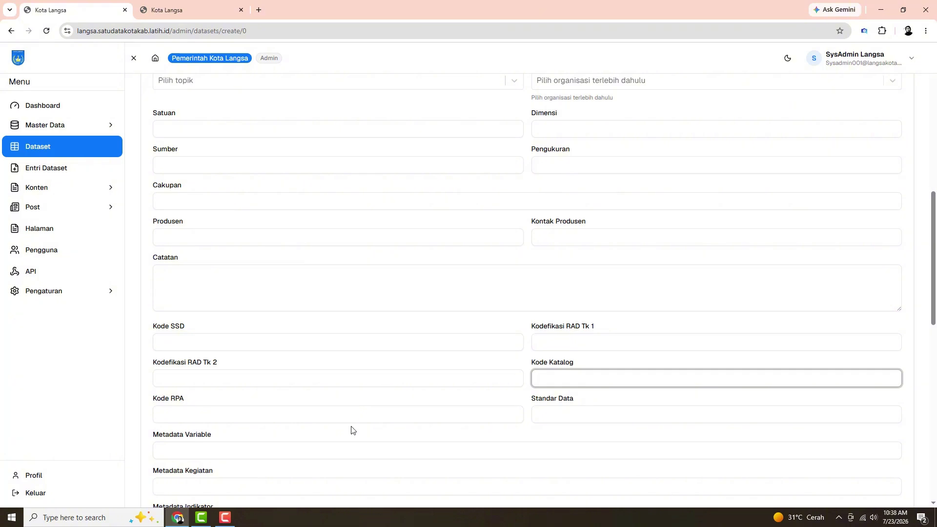
{"action": "left_click", "coordinate": [345, 449]}
{"action": "scroll", "coordinate": [347, 423], "scroll_direction": "down", "scroll_amount": 2}
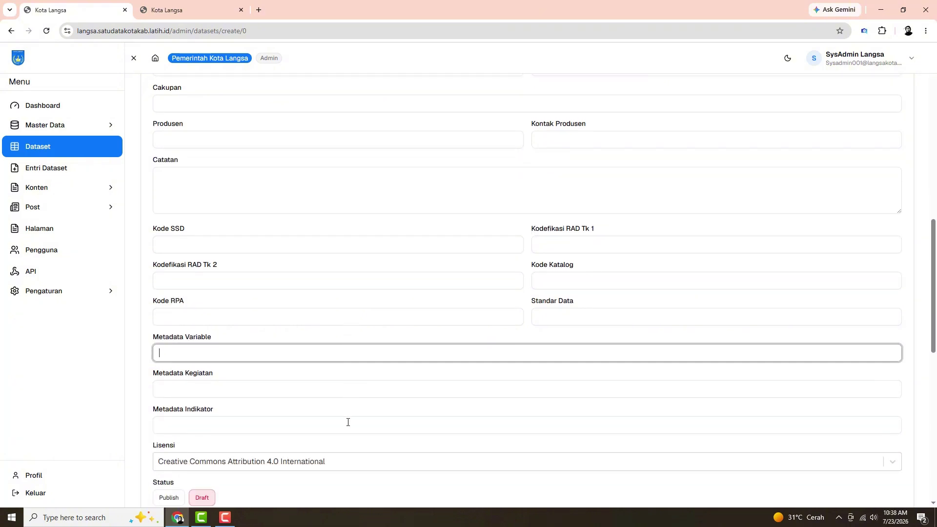
{"action": "left_click", "coordinate": [328, 392]}
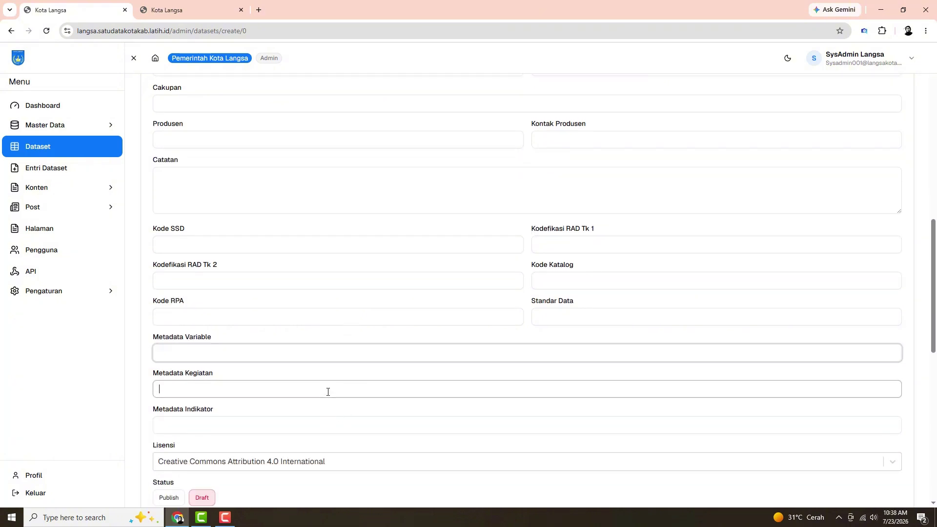
{"action": "left_click", "coordinate": [317, 426]}
{"action": "scroll", "coordinate": [319, 423], "scroll_direction": "down", "scroll_amount": 2}
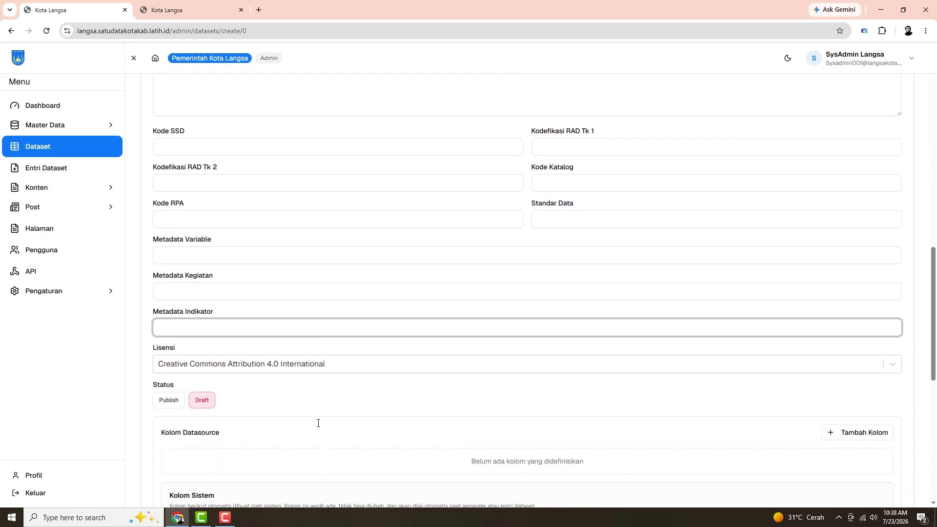
{"action": "scroll", "coordinate": [319, 423], "scroll_direction": "down", "scroll_amount": 1}
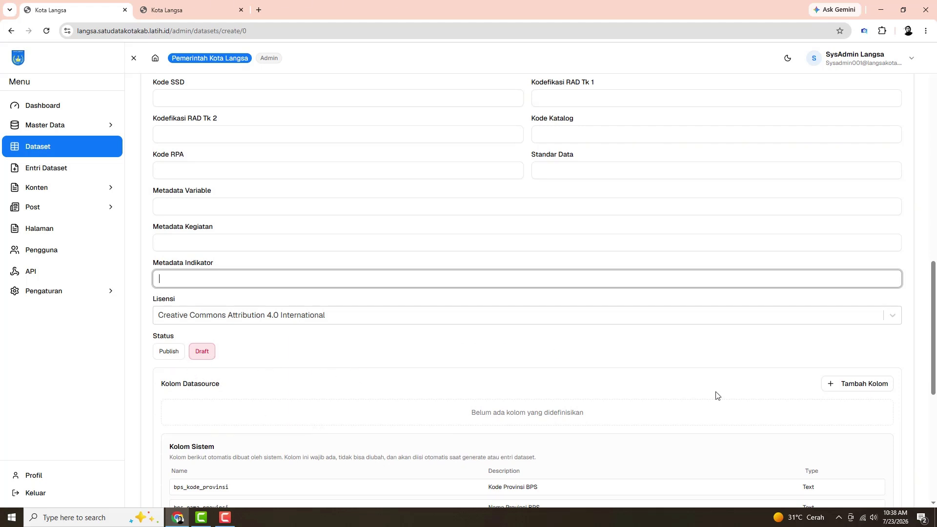
Add an empty column with Tambah Kolom and scroll down through Kolom Sistem
{"action": "left_click", "coordinate": [853, 391]}
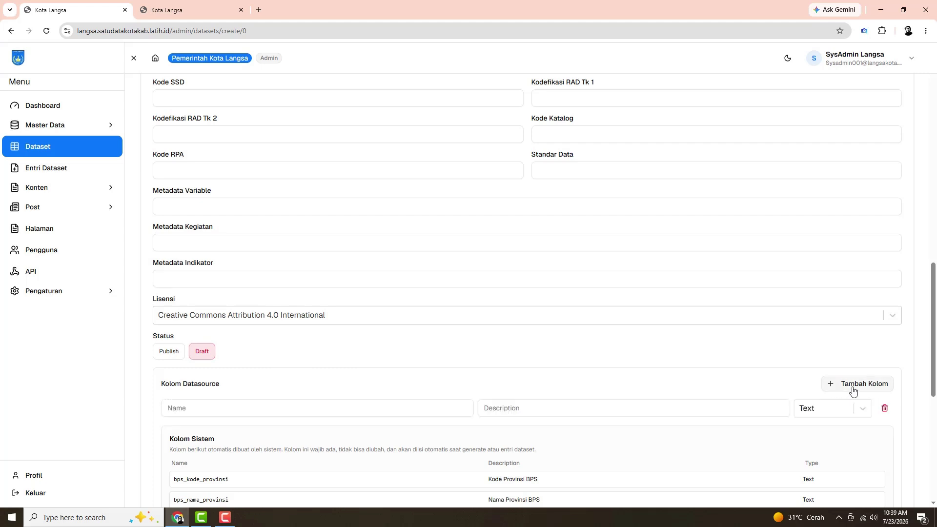
{"action": "scroll", "coordinate": [695, 395], "scroll_direction": "down", "scroll_amount": 3}
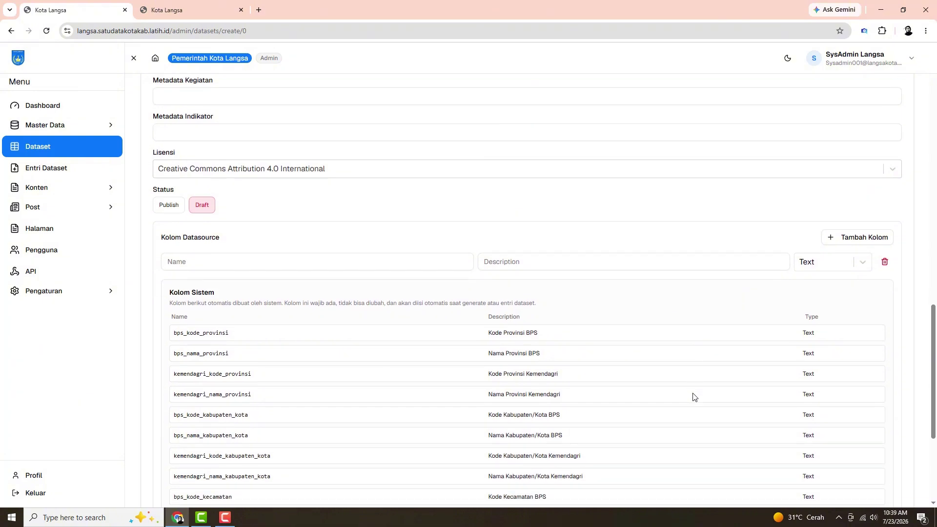
{"action": "scroll", "coordinate": [695, 396], "scroll_direction": "down", "scroll_amount": 2}
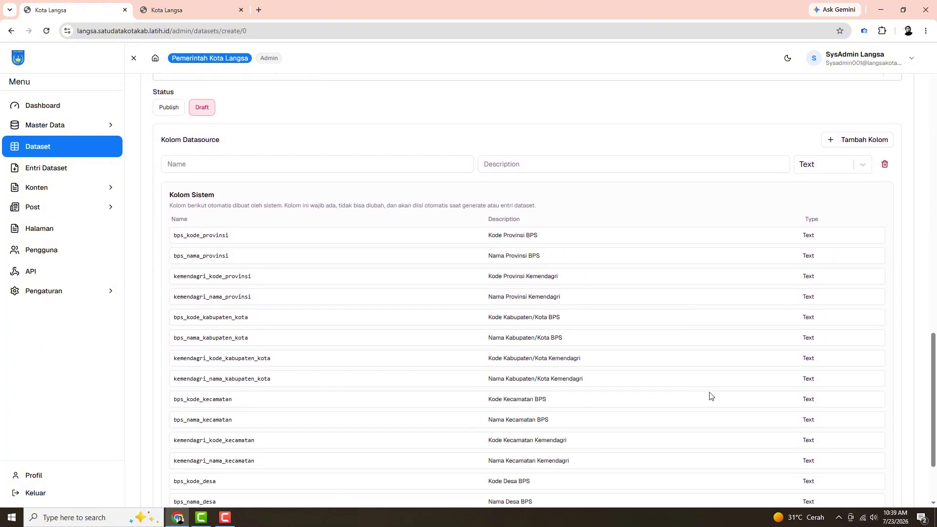
{"action": "scroll", "coordinate": [705, 391], "scroll_direction": "down", "scroll_amount": 1}
{"action": "scroll", "coordinate": [705, 391], "scroll_direction": "down", "scroll_amount": 1}
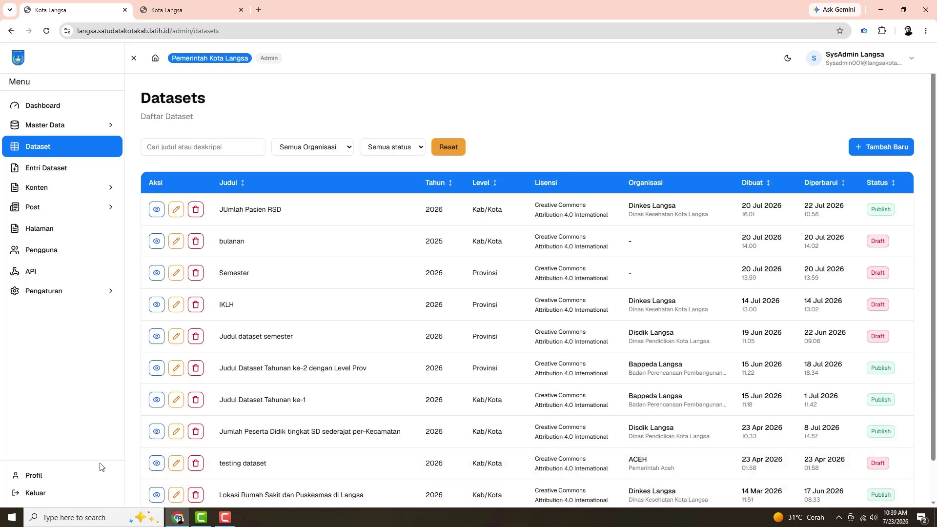
Open JUmlah Pasien RSD in Edit Dataset and scroll through its settings and jumlah_pasien column
{"action": "left_click", "coordinate": [177, 210]}
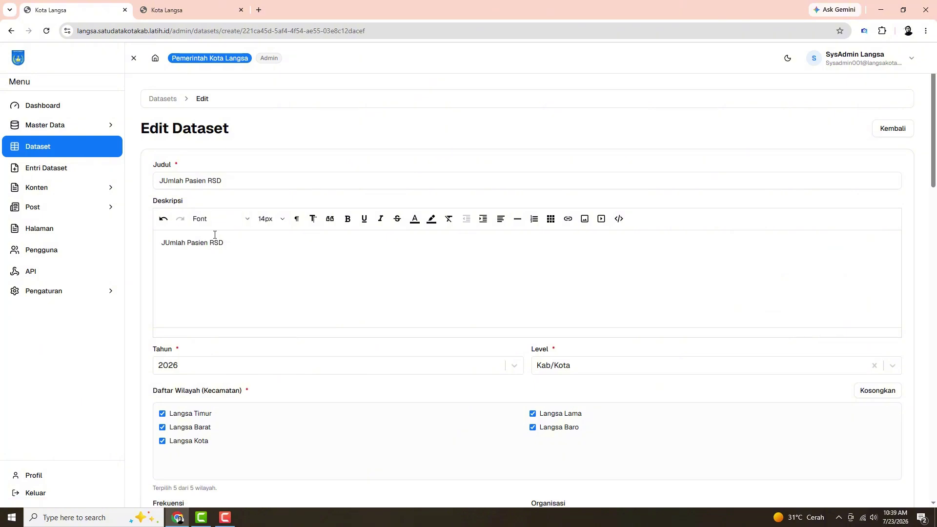
{"action": "scroll", "coordinate": [239, 258], "scroll_direction": "down", "scroll_amount": 6}
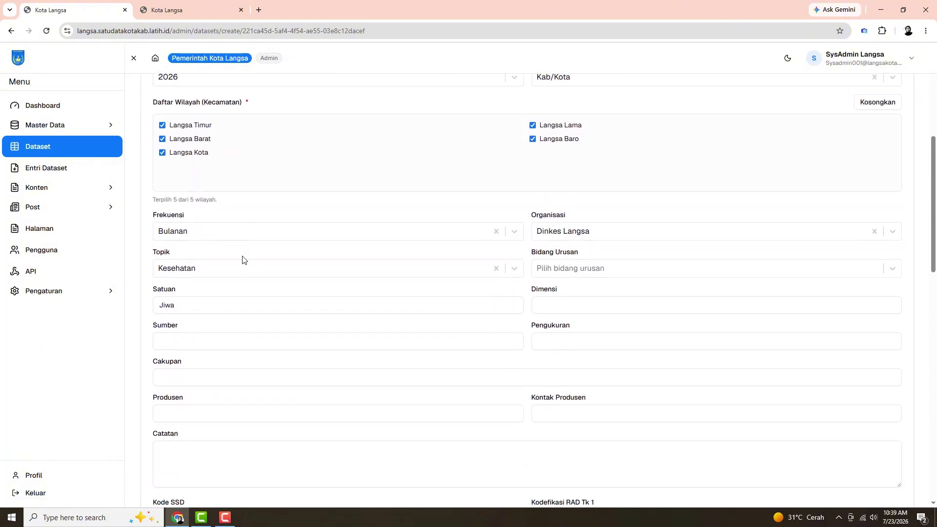
{"action": "scroll", "coordinate": [244, 262], "scroll_direction": "down", "scroll_amount": 7}
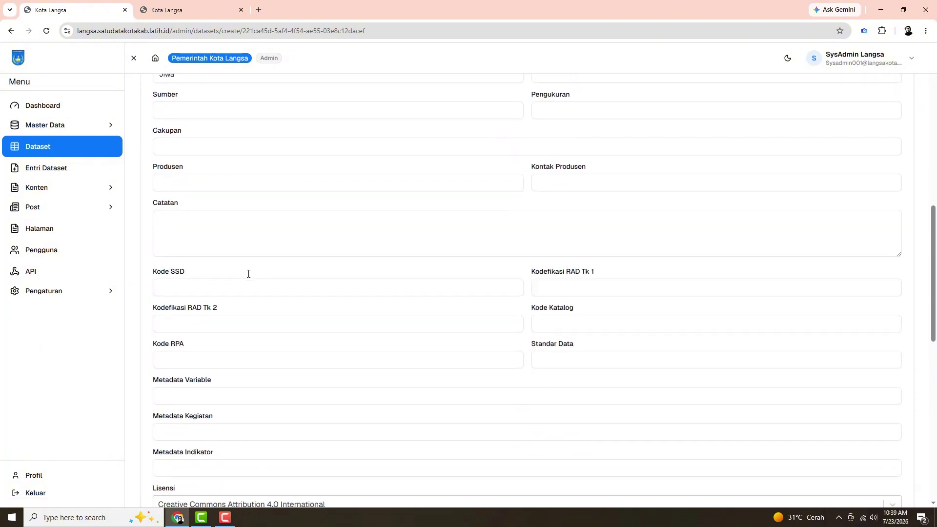
{"action": "scroll", "coordinate": [250, 296], "scroll_direction": "down", "scroll_amount": 8}
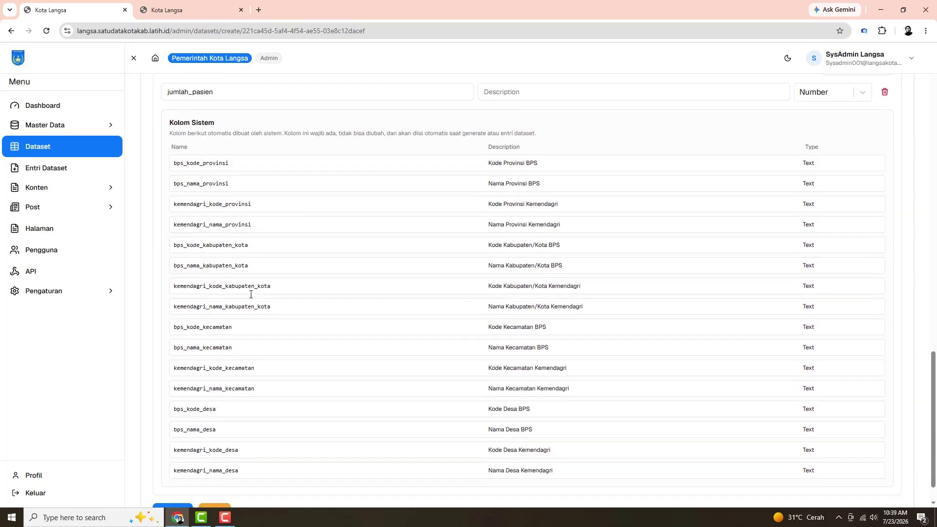
{"action": "scroll", "coordinate": [251, 298], "scroll_direction": "up", "scroll_amount": 4}
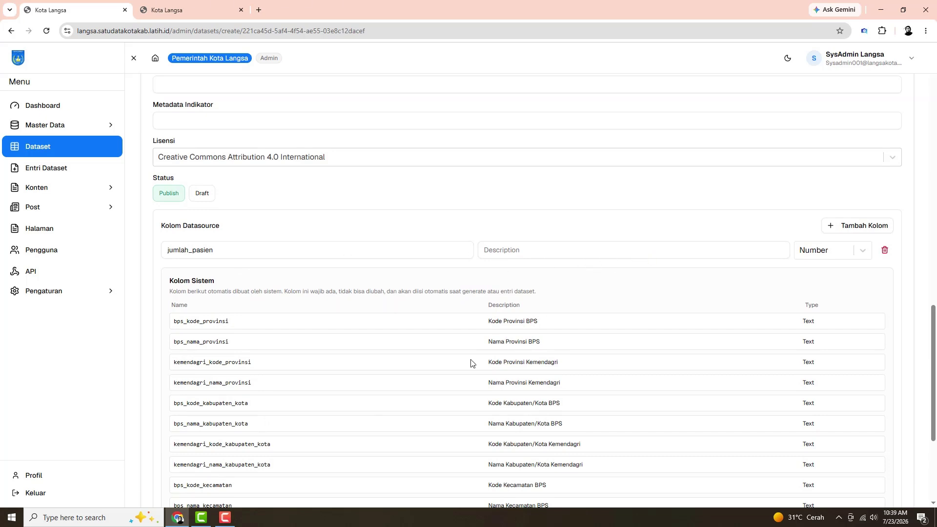
{"action": "scroll", "coordinate": [471, 363], "scroll_direction": "down", "scroll_amount": 4}
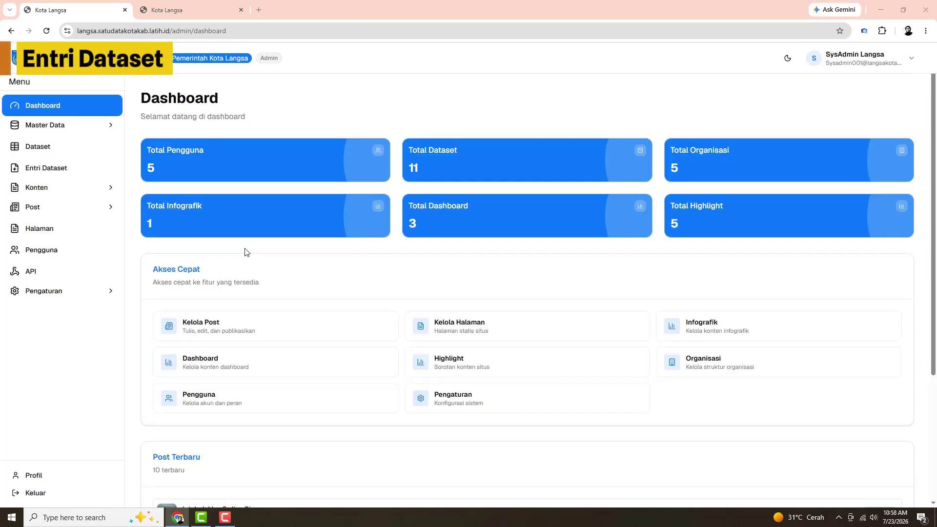
From Entri Dataset, open the JUmlah Pasien RSD data-entry page, which has no rows yet
{"action": "left_click", "coordinate": [72, 175]}
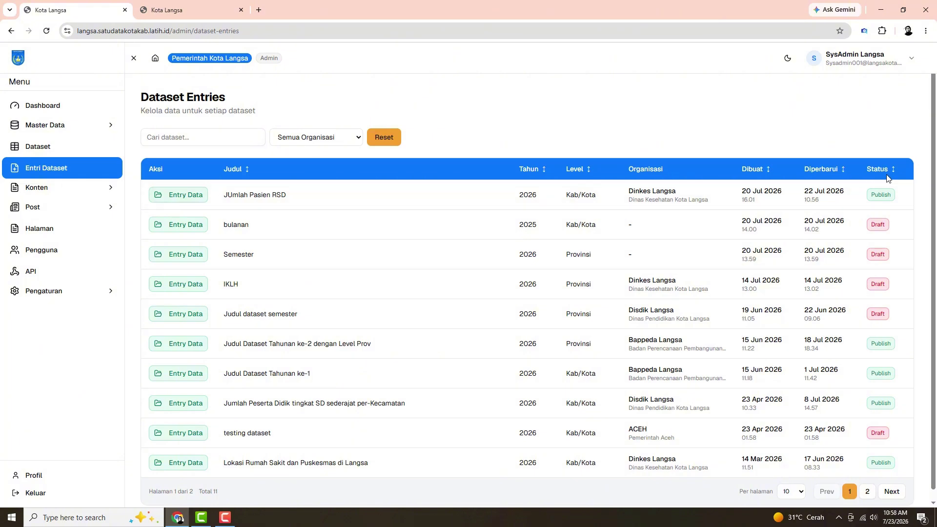
{"action": "left_click", "coordinate": [179, 196]}
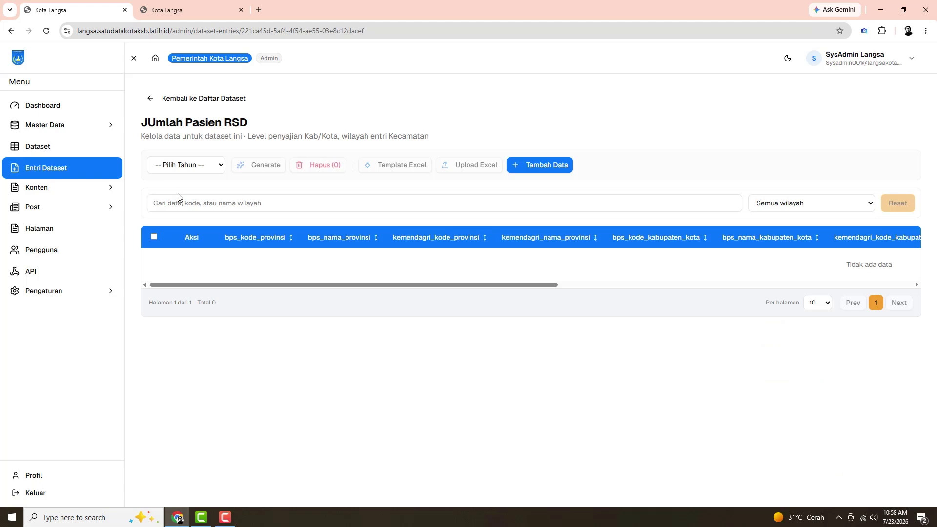
Load the existing JUmlah Pasien RSD entries for a year marked Sudah ada in Pilih Tahun
{"action": "left_click", "coordinate": [222, 168]}
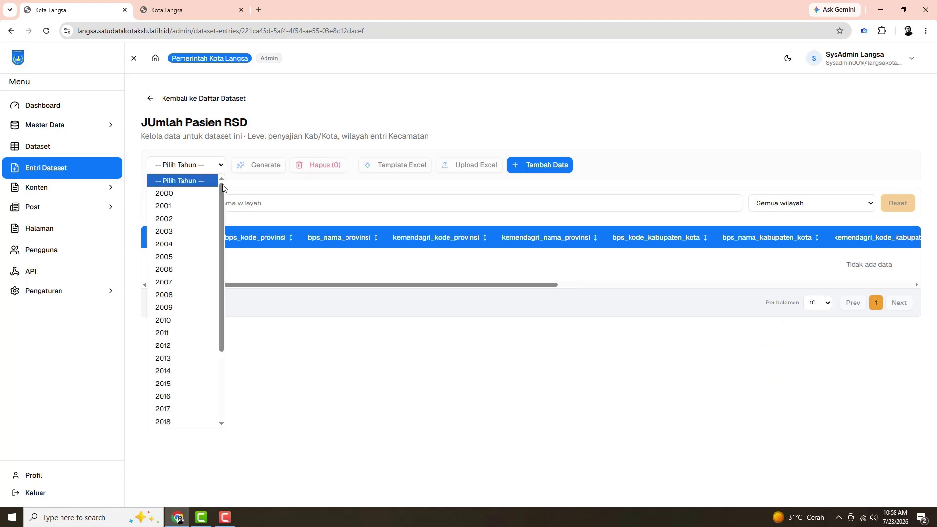
{"action": "left_click_drag", "start_coordinate": [221, 192], "coordinate": [231, 306]}
{"action": "scroll", "coordinate": [195, 401], "scroll_direction": "up", "scroll_amount": 3}
{"action": "left_click_drag", "start_coordinate": [219, 218], "coordinate": [199, 345]}
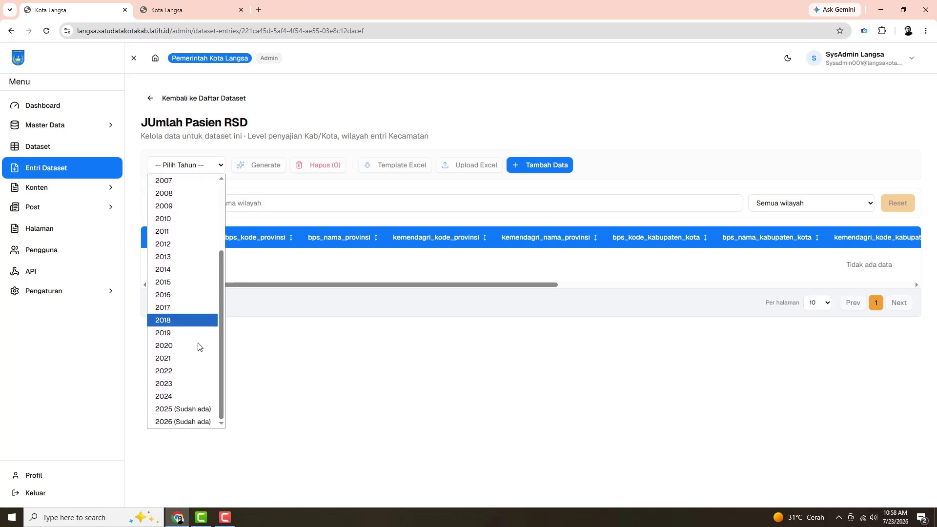
{"action": "left_click", "coordinate": [171, 414]}
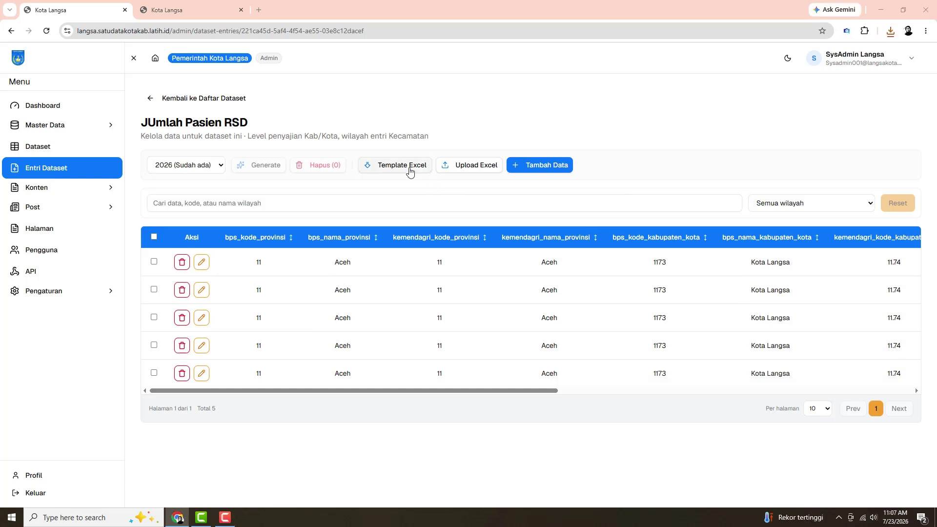
Download and save the Excel entry template, then view and dismiss the Upload Excel form
{"action": "left_click", "coordinate": [410, 171]}
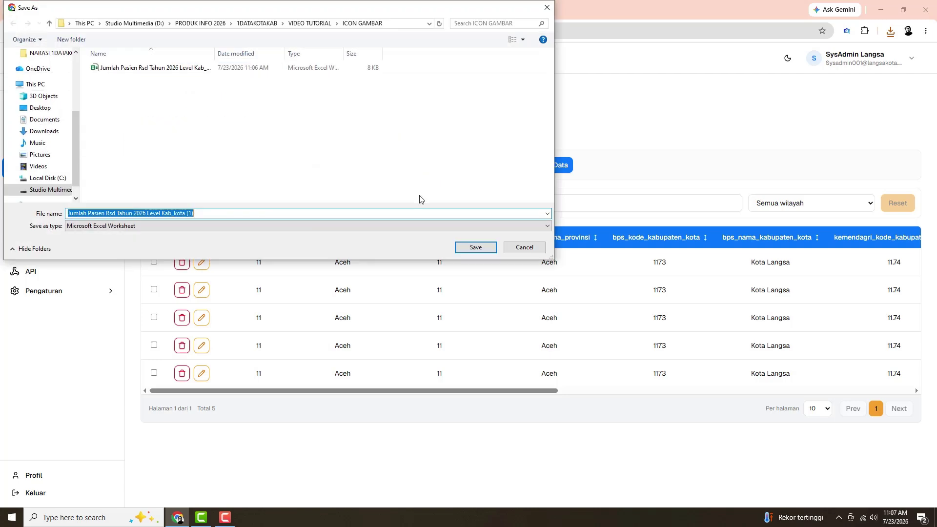
{"action": "left_click", "coordinate": [462, 251]}
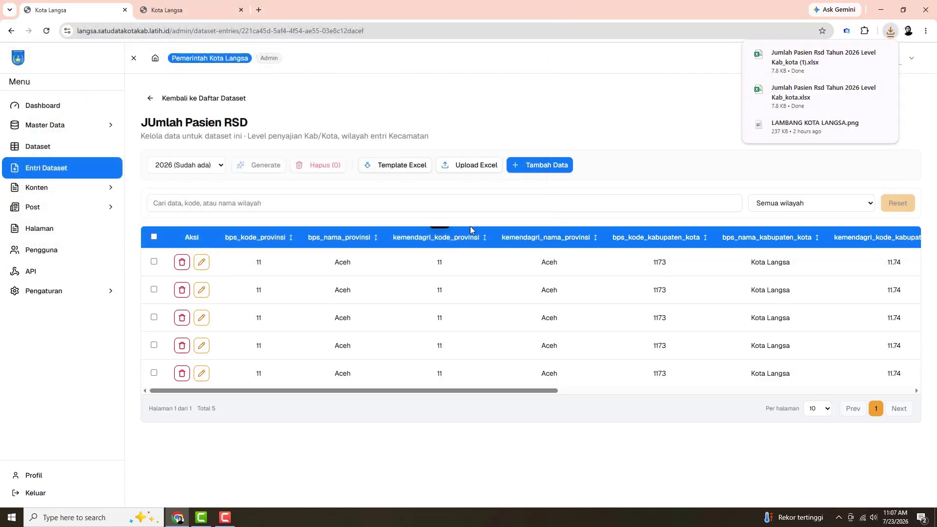
{"action": "left_click", "coordinate": [481, 169]}
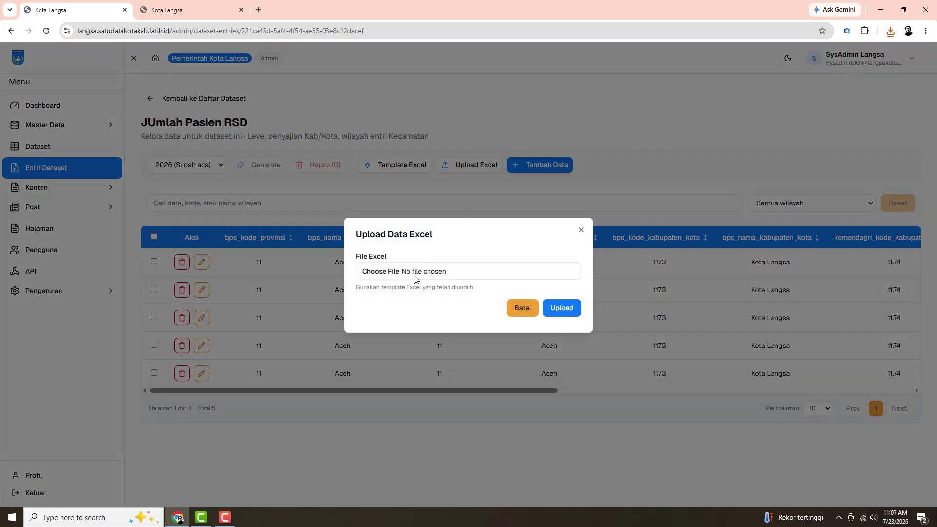
{"action": "left_click", "coordinate": [581, 231]}
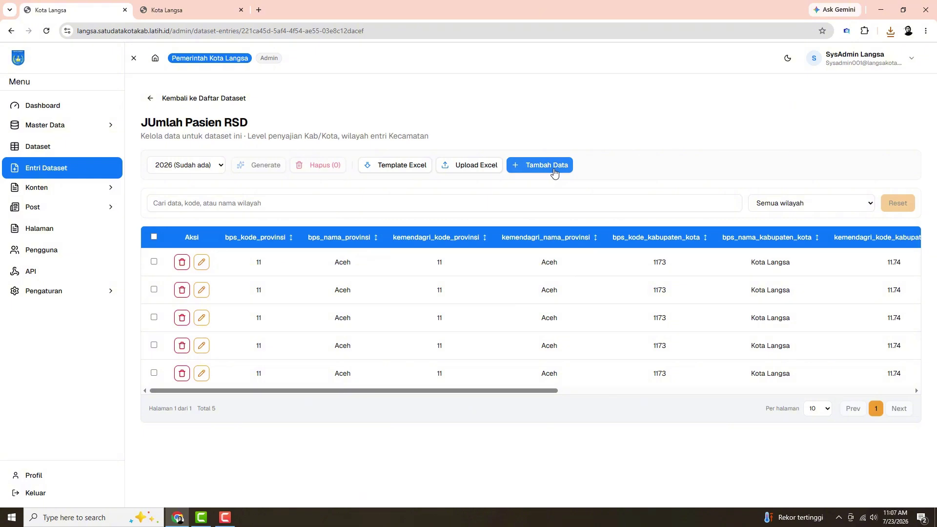
{"action": "left_click", "coordinate": [554, 171]}
{"action": "left_click", "coordinate": [547, 239]}
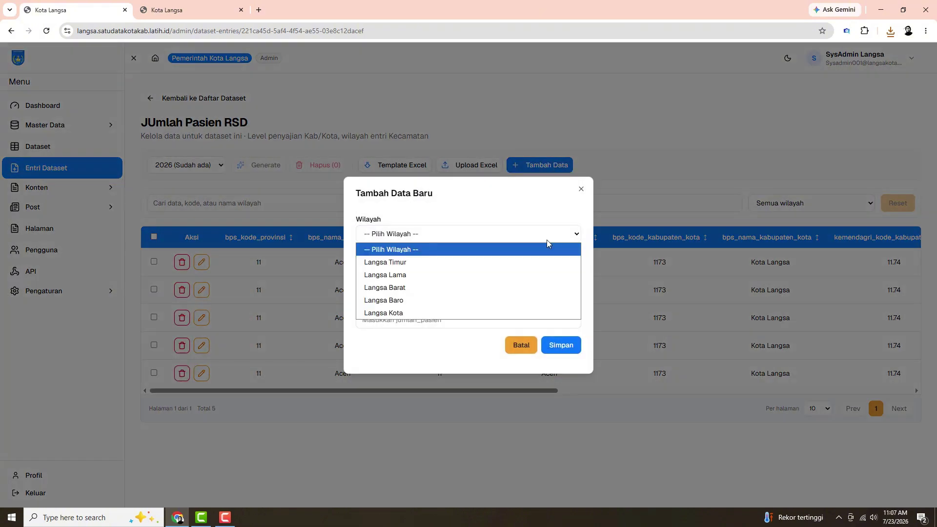
{"action": "left_click", "coordinate": [534, 202]}
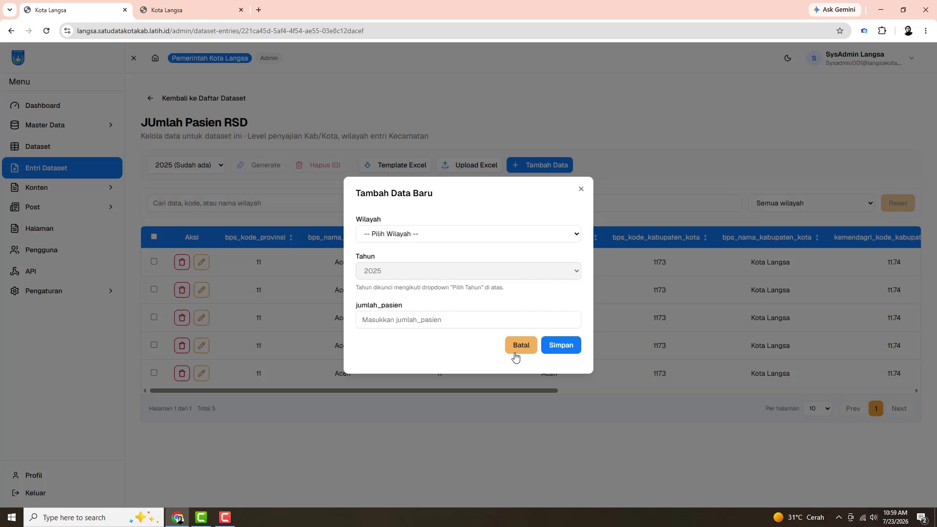
{"action": "left_click", "coordinate": [515, 354]}
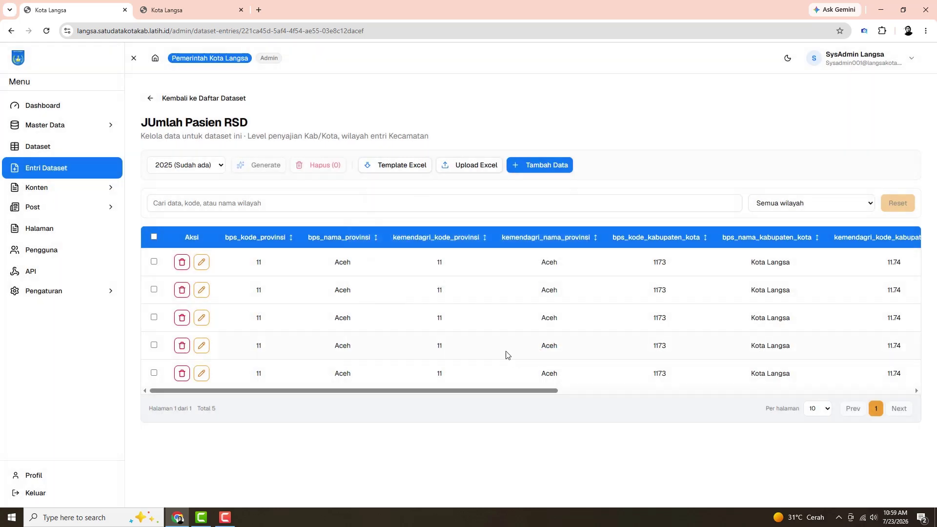
{"action": "left_click", "coordinate": [201, 264]}
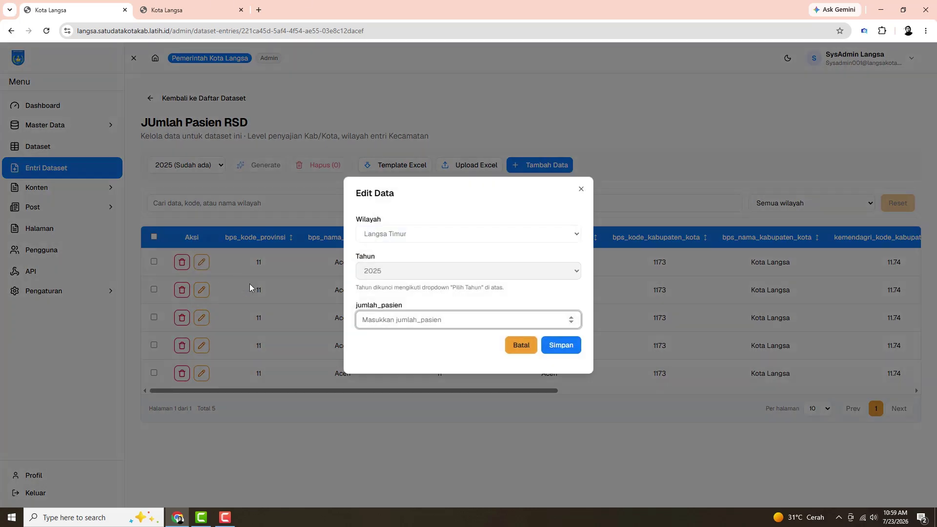
{"action": "left_click", "coordinate": [516, 353]}
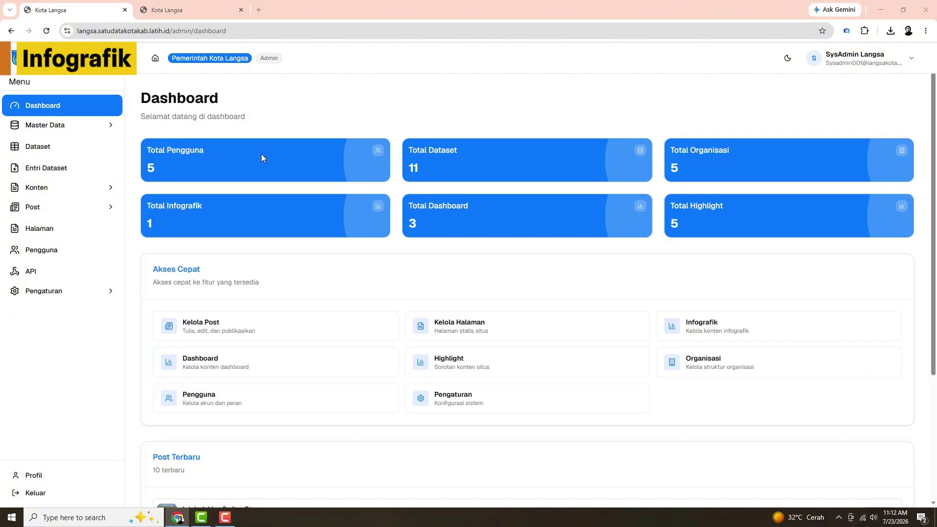
Expand Konten and open the Infografik list showing the single entry Infografik Nol Satu
{"action": "left_click", "coordinate": [54, 189]}
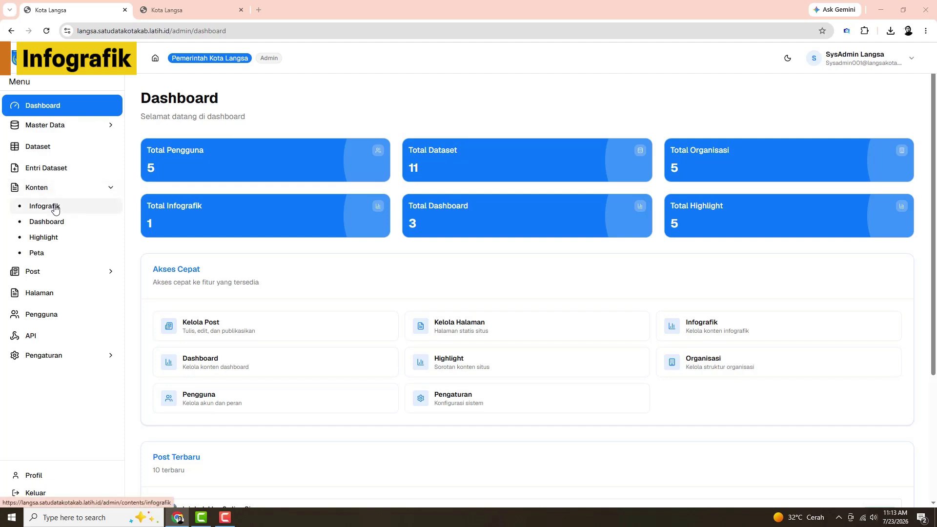
{"action": "left_click", "coordinate": [55, 209]}
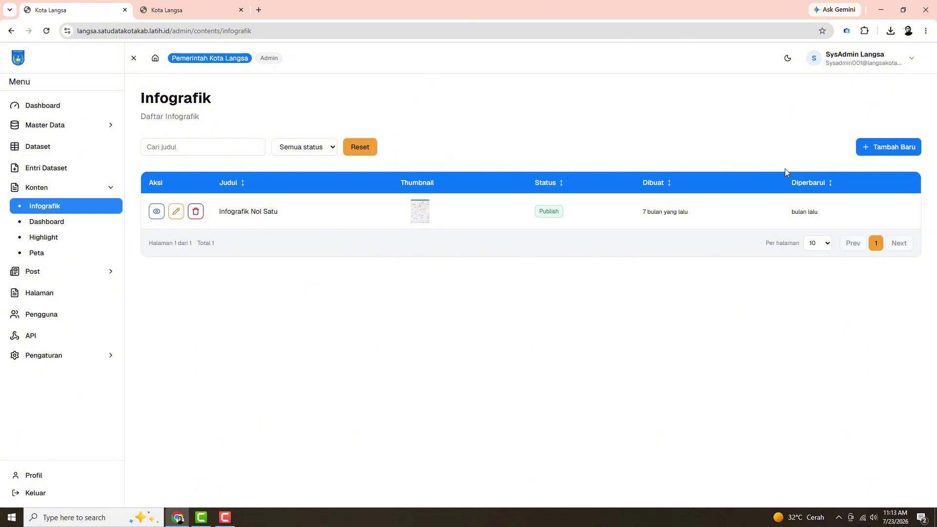
Bring up a blank Tambah Infografik form and inspect its Judul, Deskripsi, Organisasi and Topik fields
{"action": "left_click", "coordinate": [878, 153]}
{"action": "left_click", "coordinate": [188, 183]}
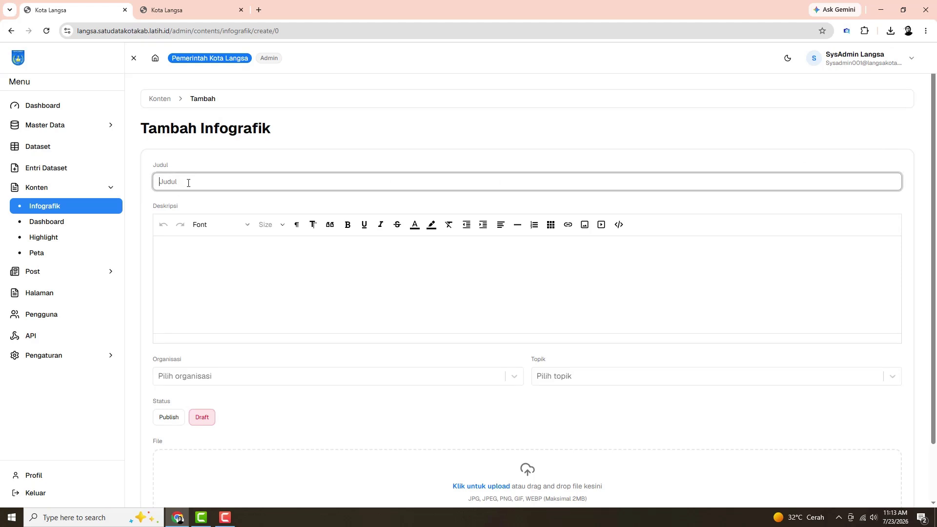
{"action": "left_click", "coordinate": [179, 244]}
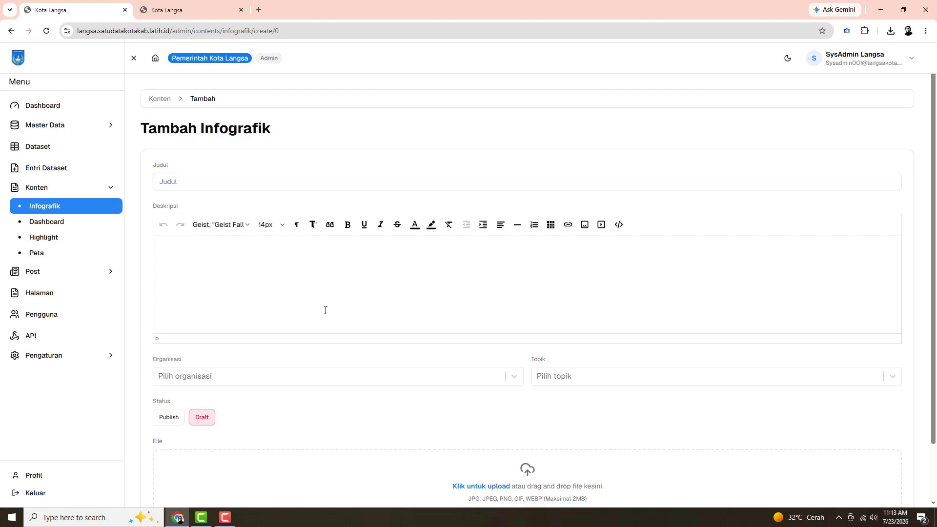
{"action": "left_click", "coordinate": [515, 379]}
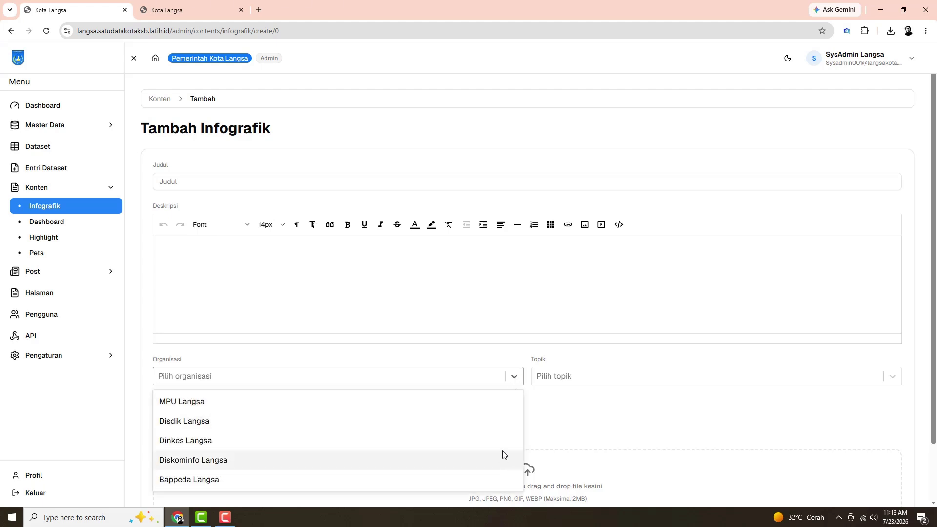
{"action": "left_click", "coordinate": [625, 379]}
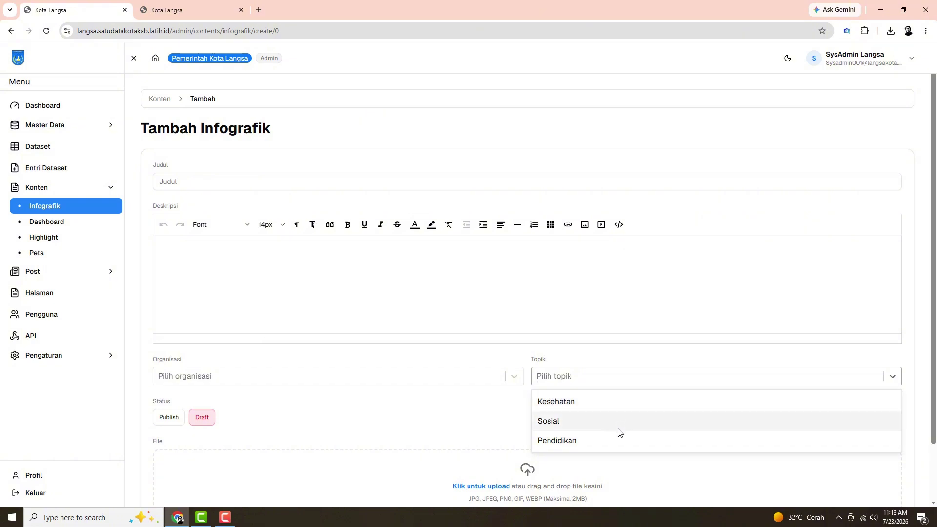
{"action": "left_click", "coordinate": [401, 426]}
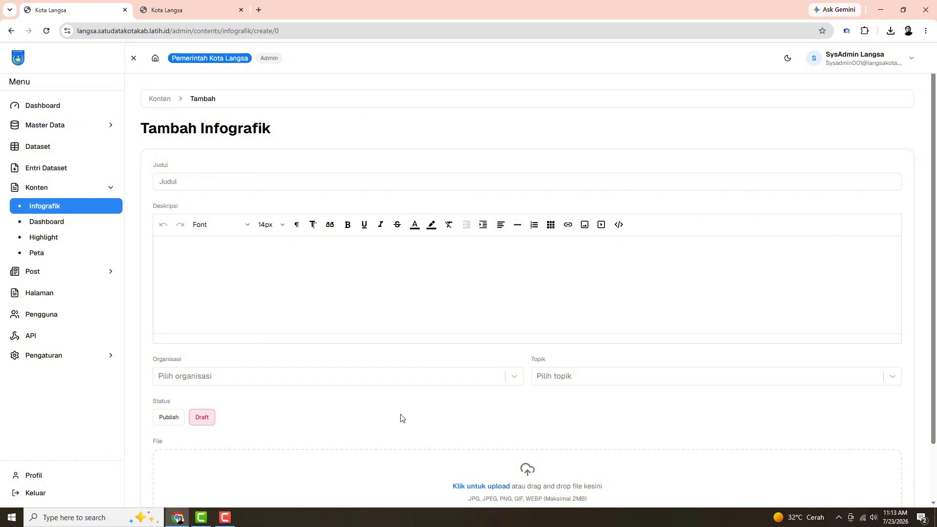
{"action": "scroll", "coordinate": [402, 417], "scroll_direction": "down", "scroll_amount": 2}
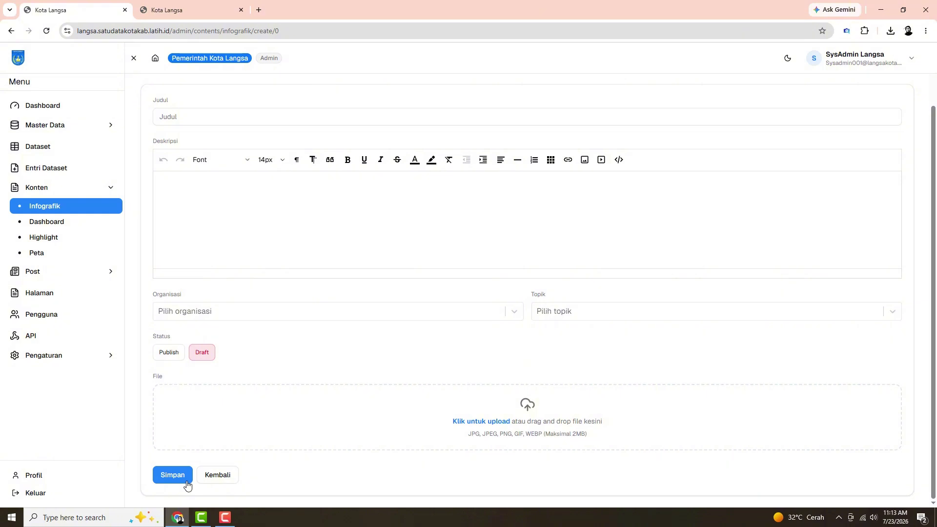
{"action": "scroll", "coordinate": [195, 381], "scroll_direction": "up", "scroll_amount": 3}
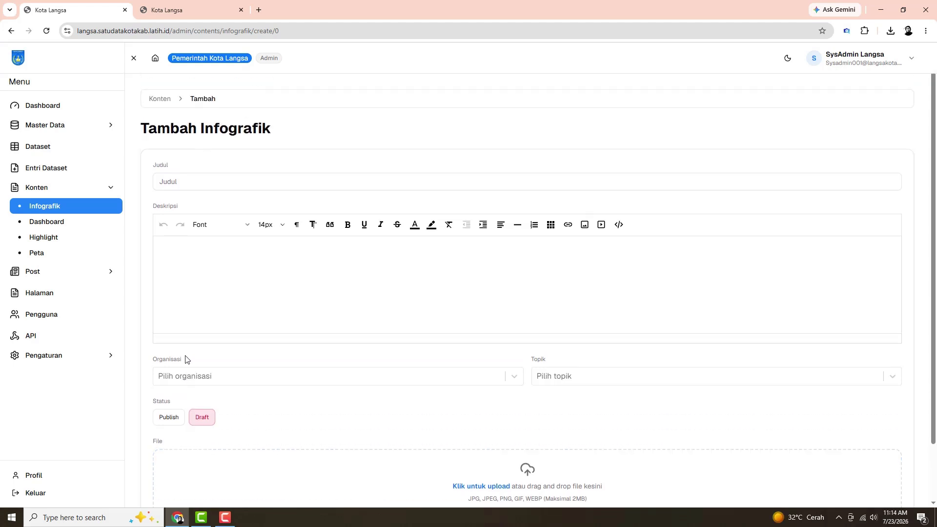
Open Infografik Nol Satu for editing and preview its uploaded image
{"action": "left_click", "coordinate": [159, 103]}
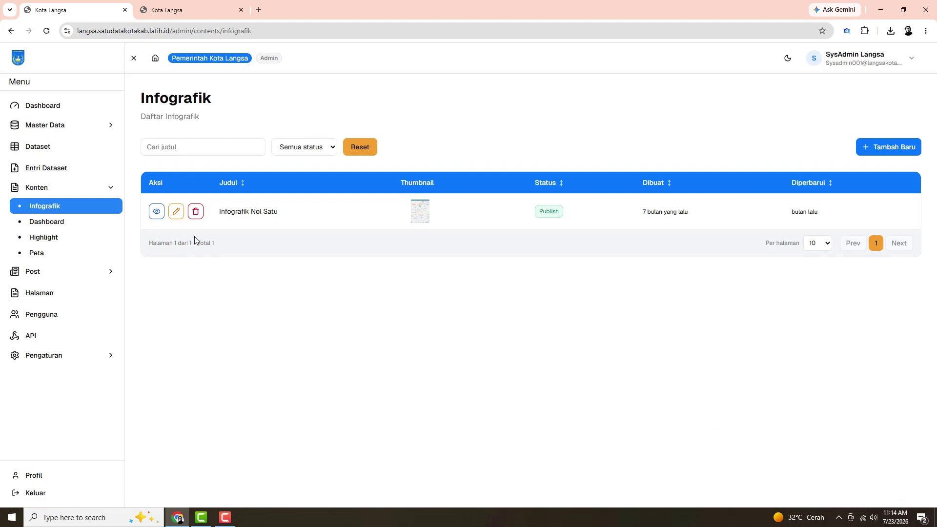
{"action": "left_click", "coordinate": [176, 214]}
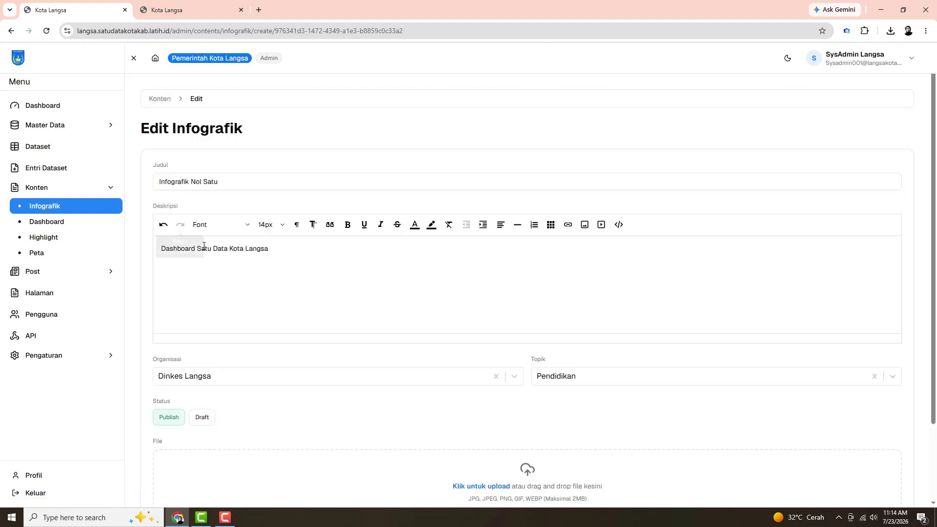
{"action": "scroll", "coordinate": [237, 272], "scroll_direction": "down", "scroll_amount": 2}
{"action": "left_click", "coordinate": [205, 441]}
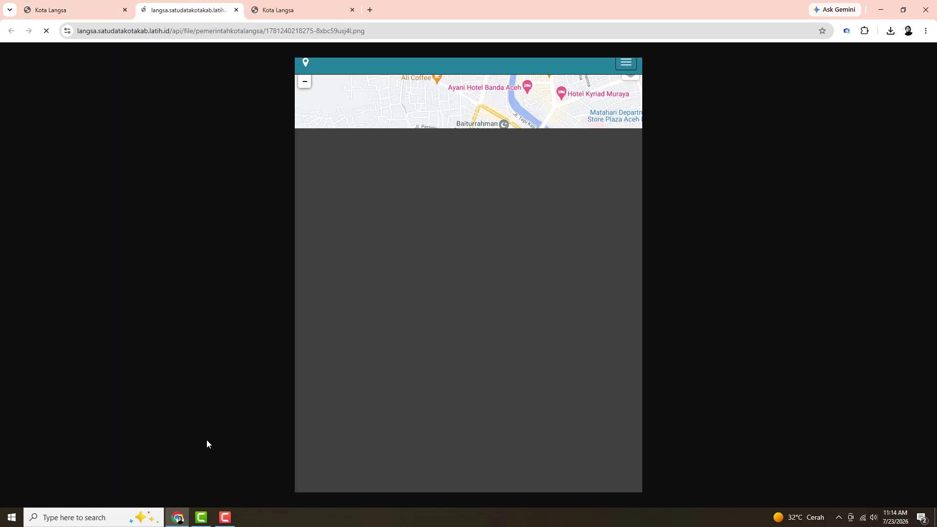
{"action": "left_click", "coordinate": [241, 10]}
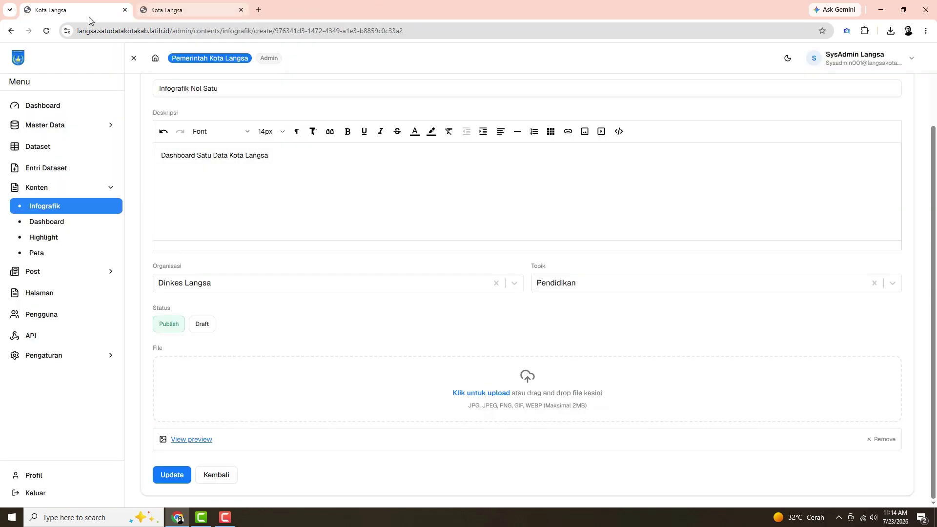
On the public site, go to Visualisasi > Infografik to see the published infographic
{"action": "left_click", "coordinate": [189, 9]}
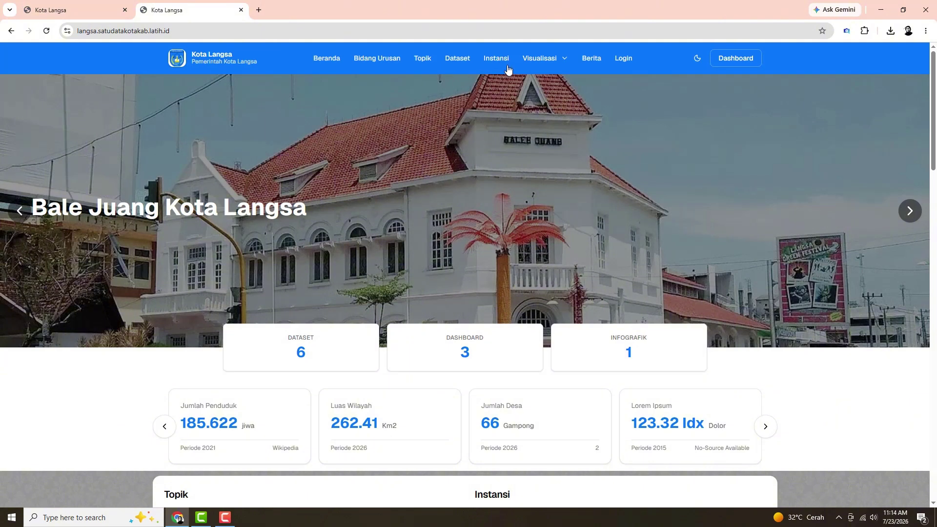
{"action": "left_click", "coordinate": [564, 58]}
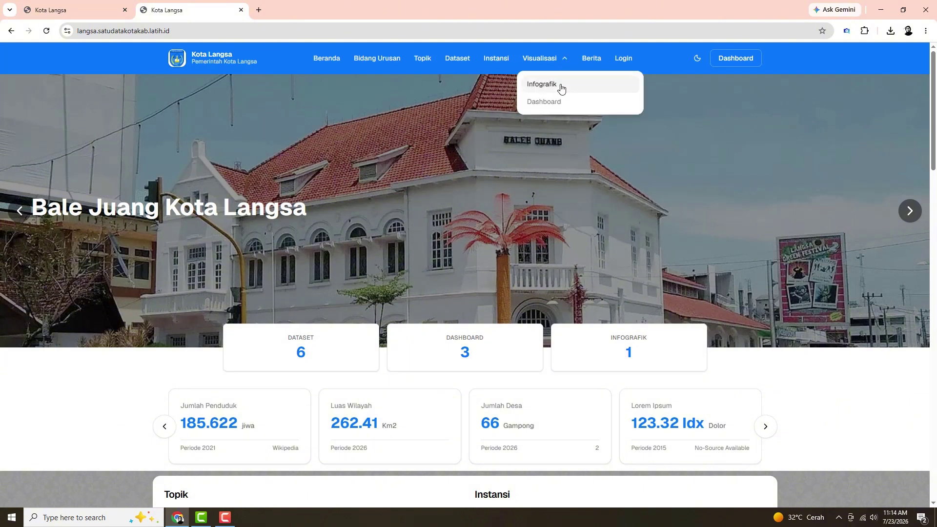
{"action": "left_click", "coordinate": [560, 87]}
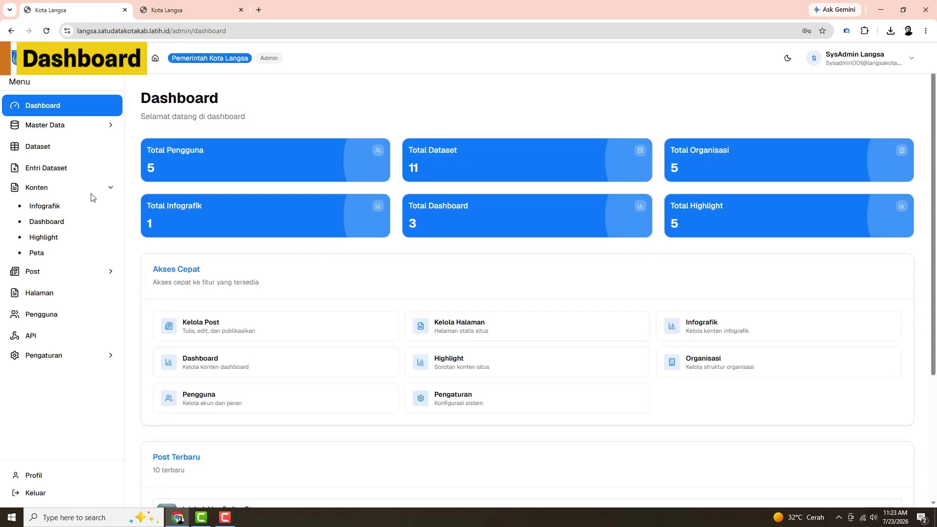
Open the Dashboard content list, inspect a blank Tambah Dashboard form's fields and dropdowns, then return
{"action": "left_click", "coordinate": [71, 222]}
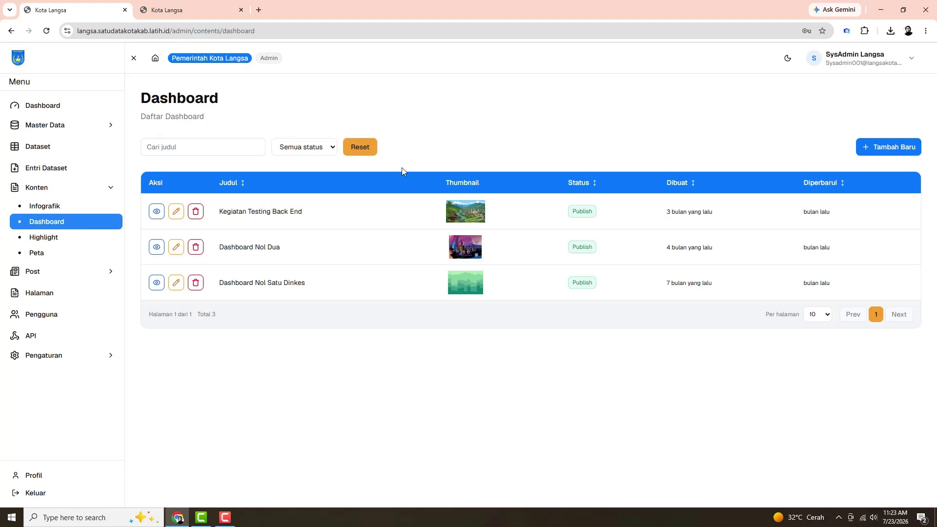
{"action": "left_click", "coordinate": [880, 149]}
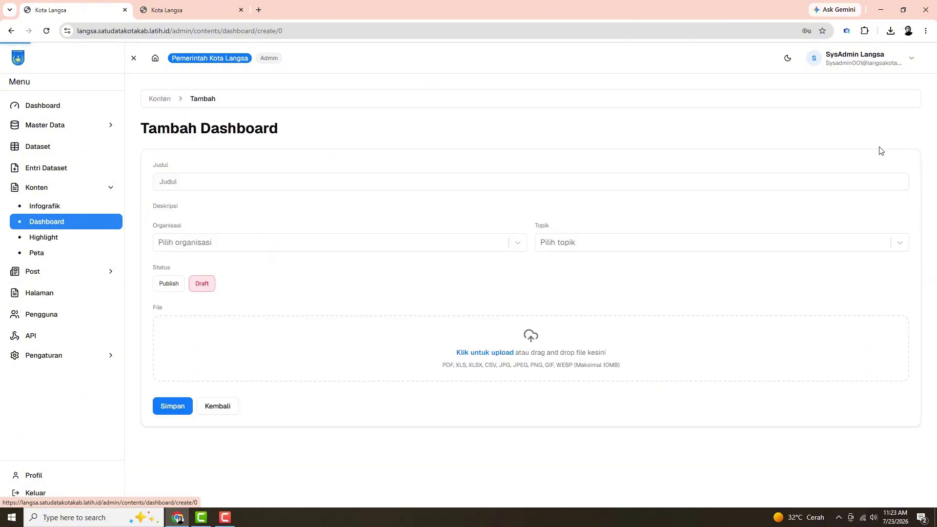
{"action": "left_click", "coordinate": [218, 180]}
{"action": "left_click", "coordinate": [213, 254]}
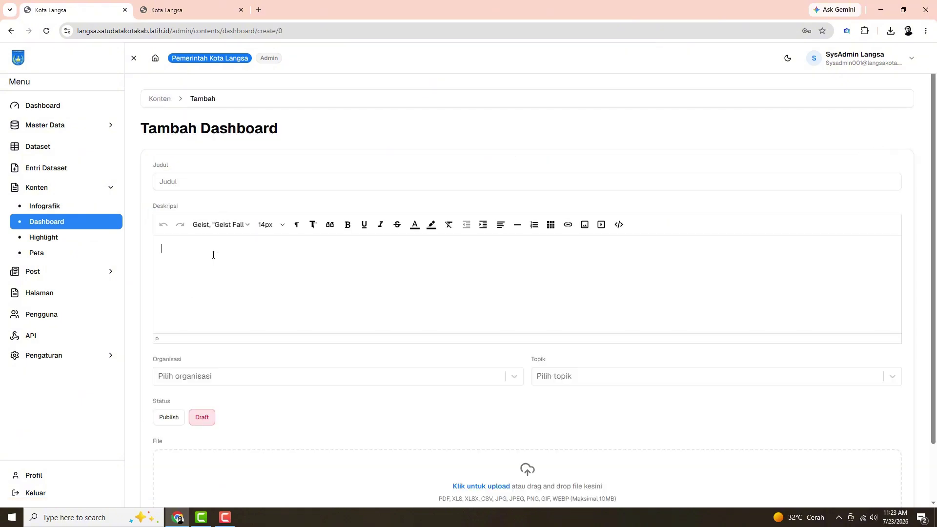
{"action": "left_click", "coordinate": [206, 377]}
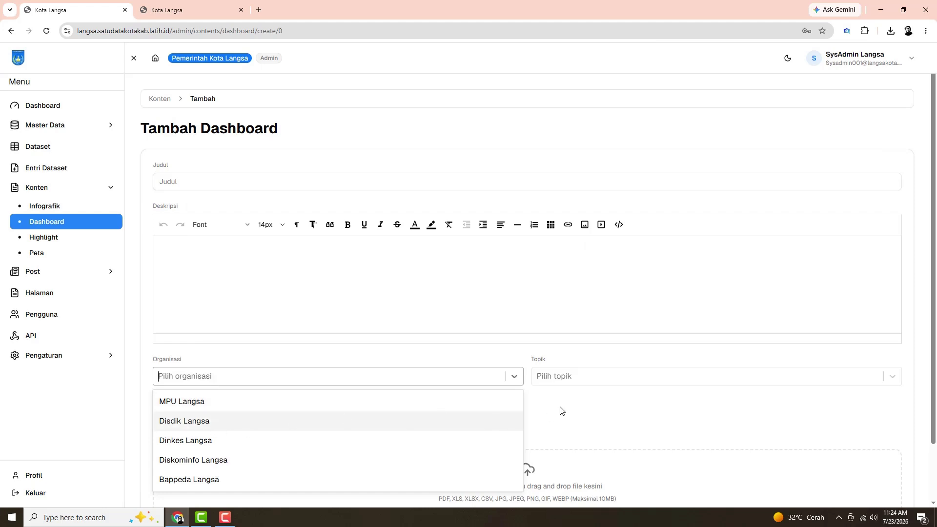
{"action": "left_click", "coordinate": [578, 377]}
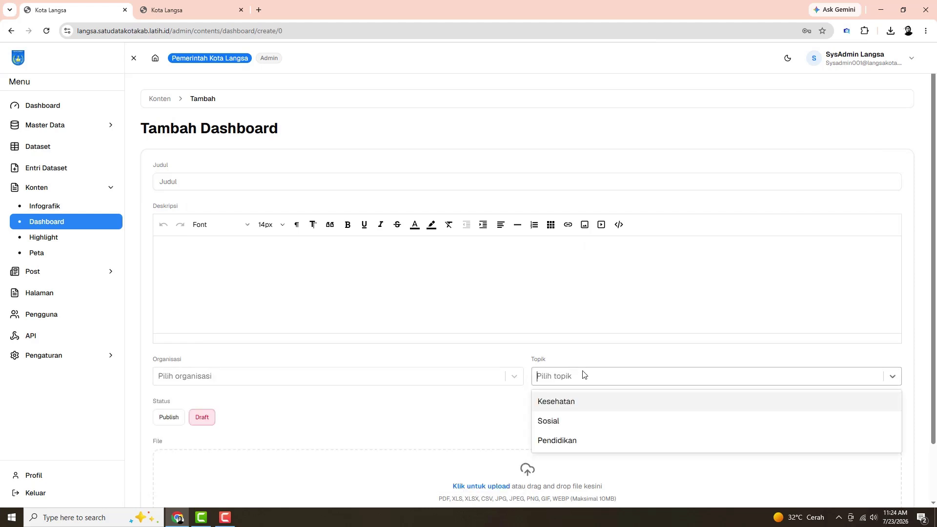
{"action": "left_click", "coordinate": [499, 297]}
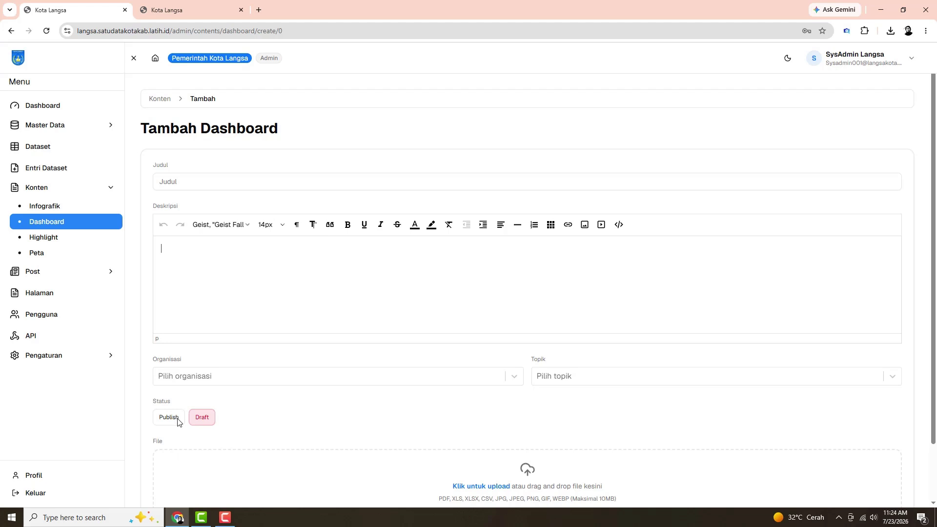
{"action": "scroll", "coordinate": [271, 415], "scroll_direction": "down", "scroll_amount": 2}
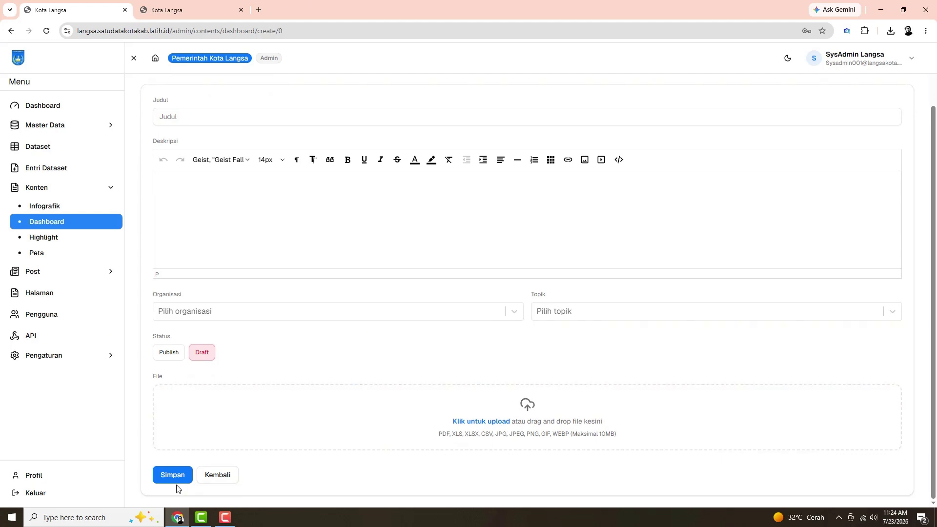
{"action": "scroll", "coordinate": [295, 423], "scroll_direction": "up", "scroll_amount": 2}
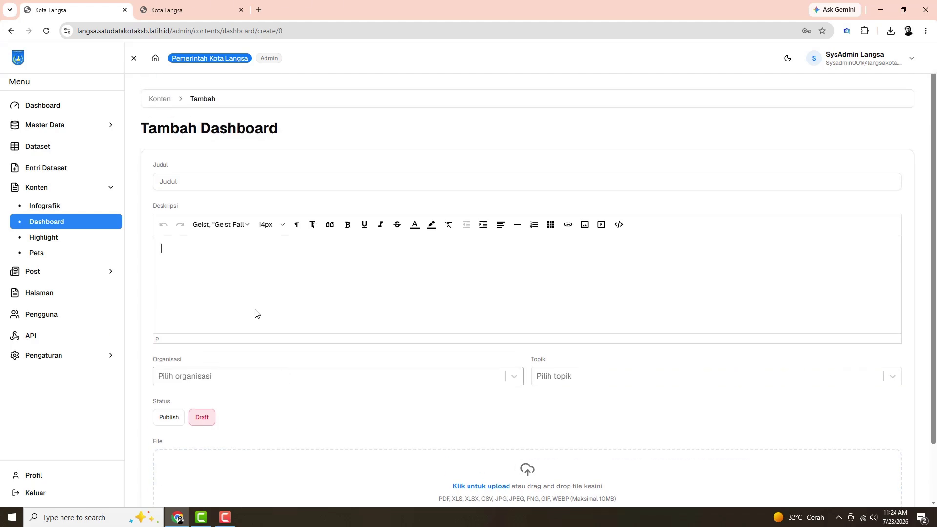
{"action": "left_click", "coordinate": [163, 104]}
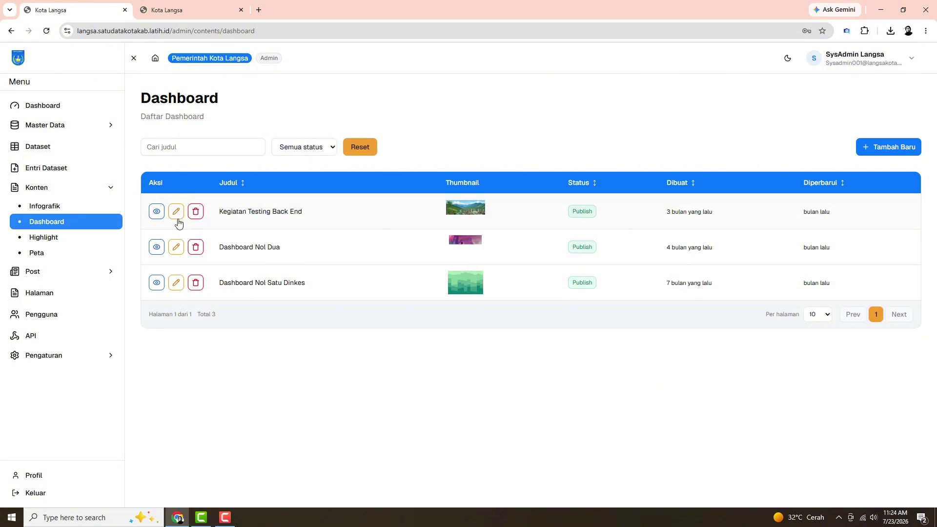
Open Kegiatan Testing Back End for editing and preview its uploaded landscape image
{"action": "left_click", "coordinate": [177, 211]}
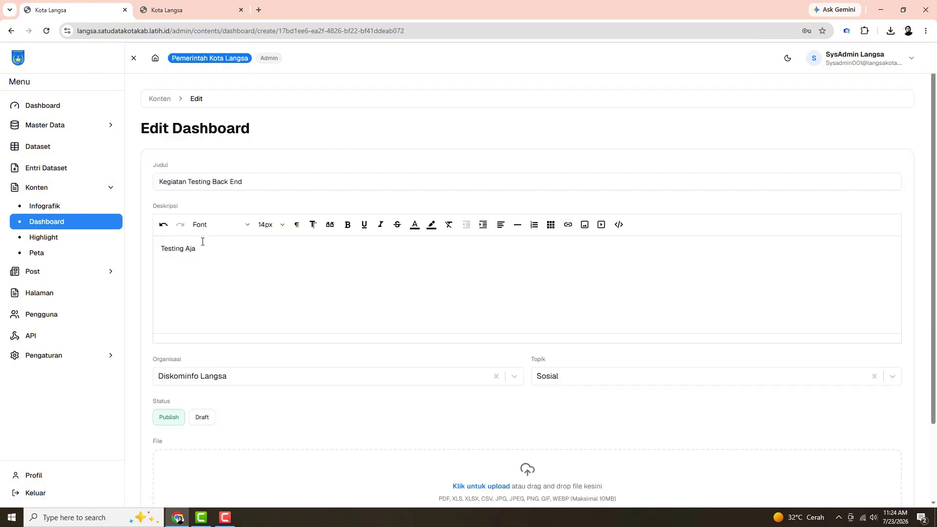
{"action": "scroll", "coordinate": [235, 267], "scroll_direction": "down", "scroll_amount": 2}
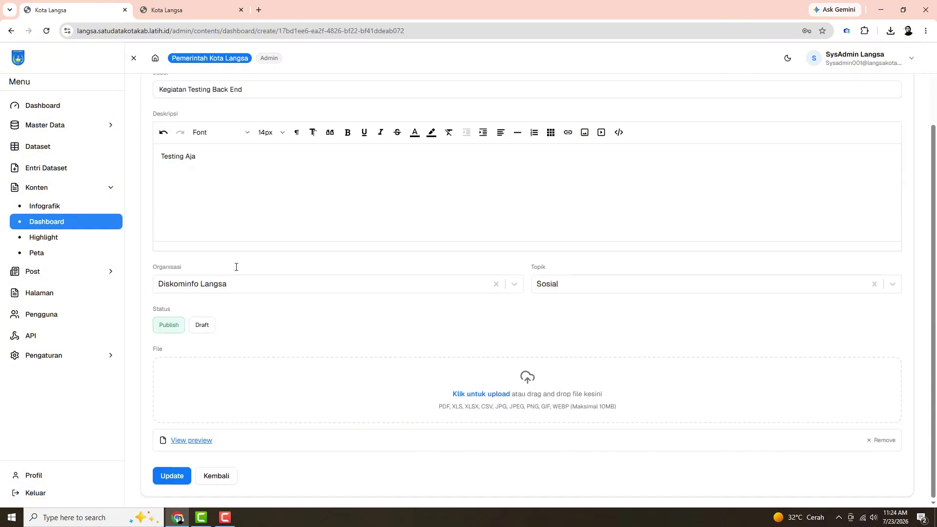
{"action": "scroll", "coordinate": [234, 266], "scroll_direction": "up", "scroll_amount": 1}
{"action": "scroll", "coordinate": [234, 265], "scroll_direction": "down", "scroll_amount": 1}
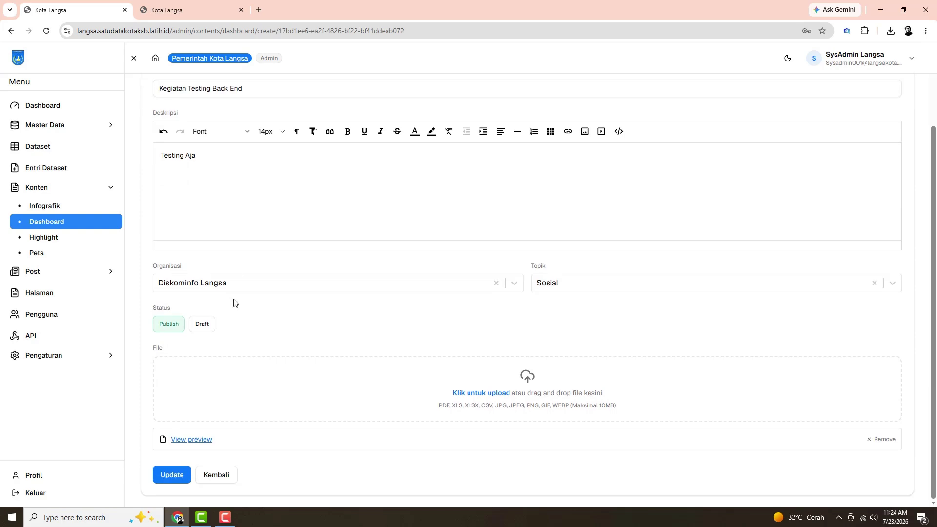
{"action": "left_click", "coordinate": [191, 439]}
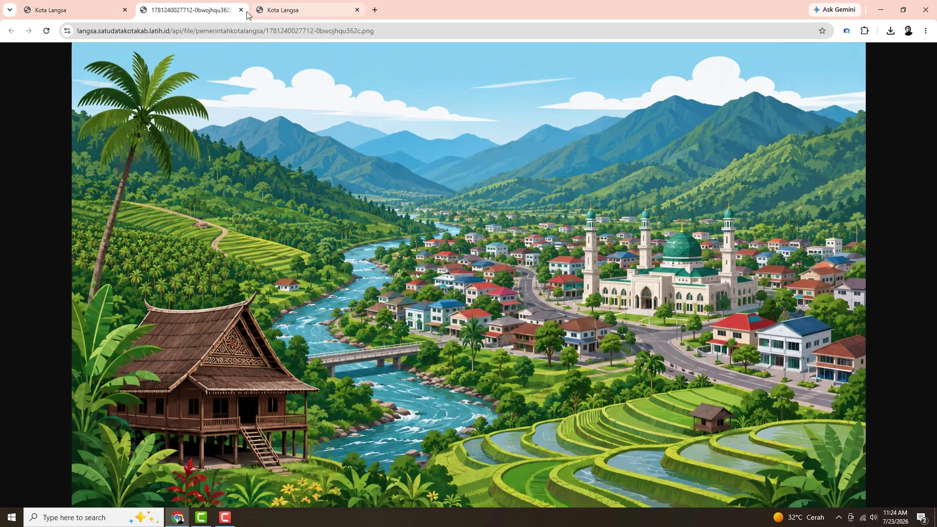
{"action": "left_click", "coordinate": [241, 10]}
On the public site, open the Kegiatan Testing Back End page under Visualisasi > Dashboard
{"action": "left_click", "coordinate": [230, 11]}
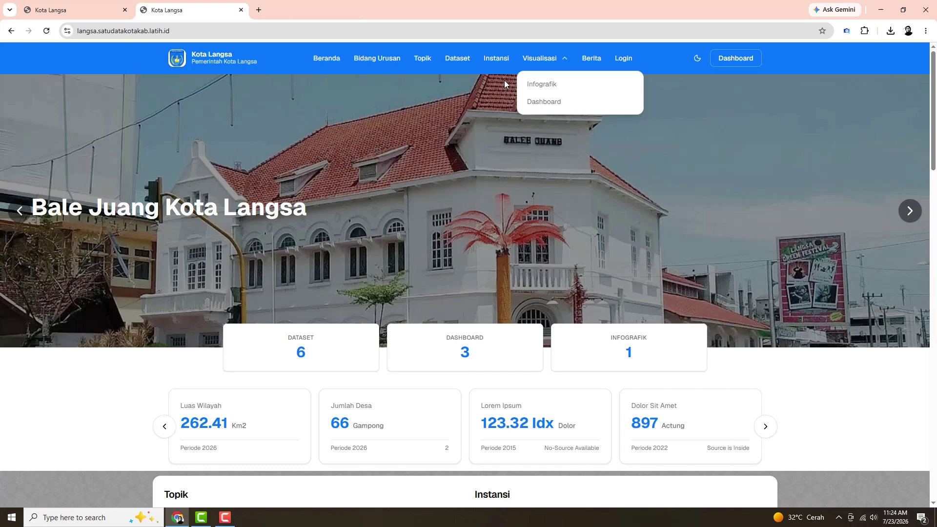
{"action": "left_click", "coordinate": [546, 101]}
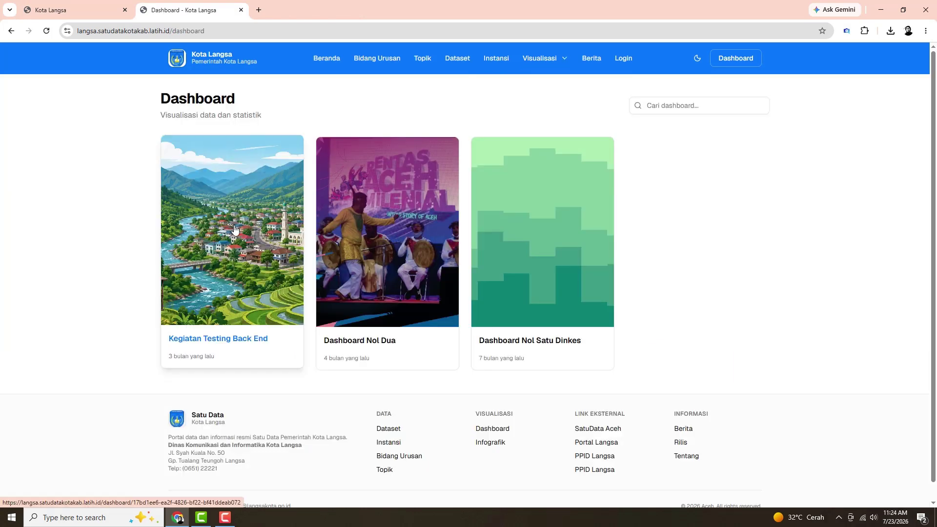
{"action": "left_click", "coordinate": [235, 229]}
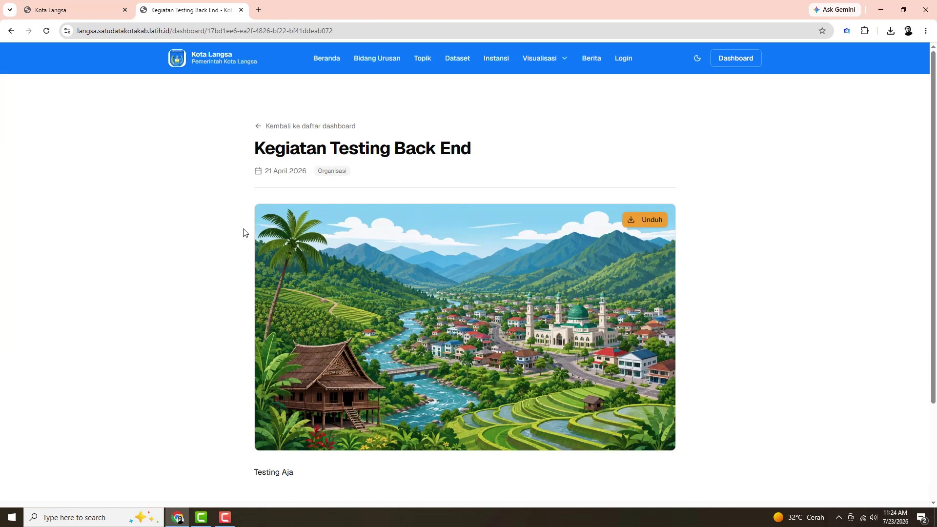
{"action": "scroll", "coordinate": [244, 233], "scroll_direction": "down", "scroll_amount": 2}
{"action": "scroll", "coordinate": [244, 232], "scroll_direction": "up", "scroll_amount": 2}
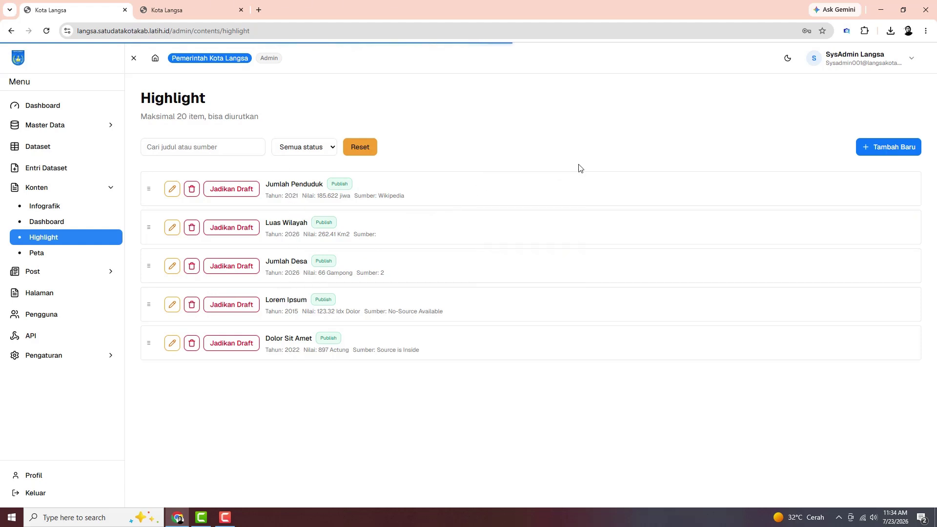
Inspect the Tambah Highlight form's title, Unit, Nilai, Tahun and Sumber fields
{"action": "left_click", "coordinate": [897, 152]}
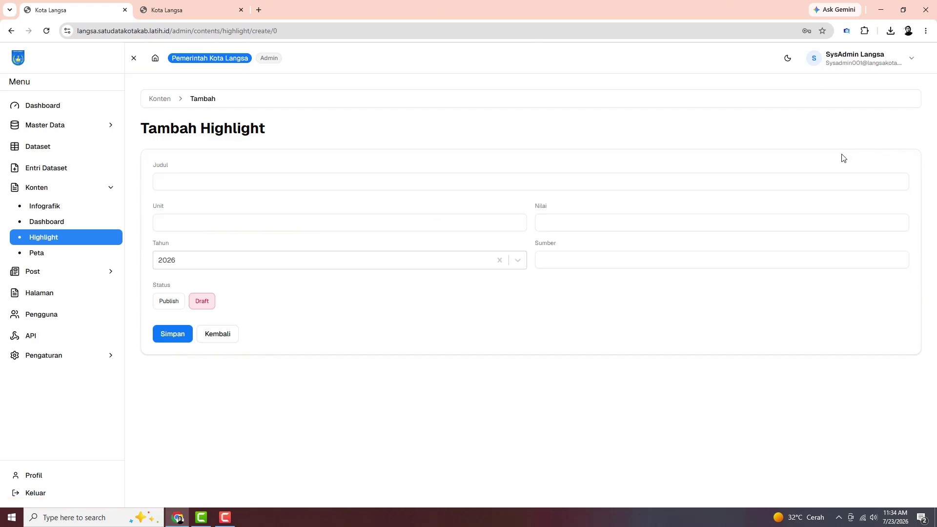
{"action": "left_click", "coordinate": [244, 179]}
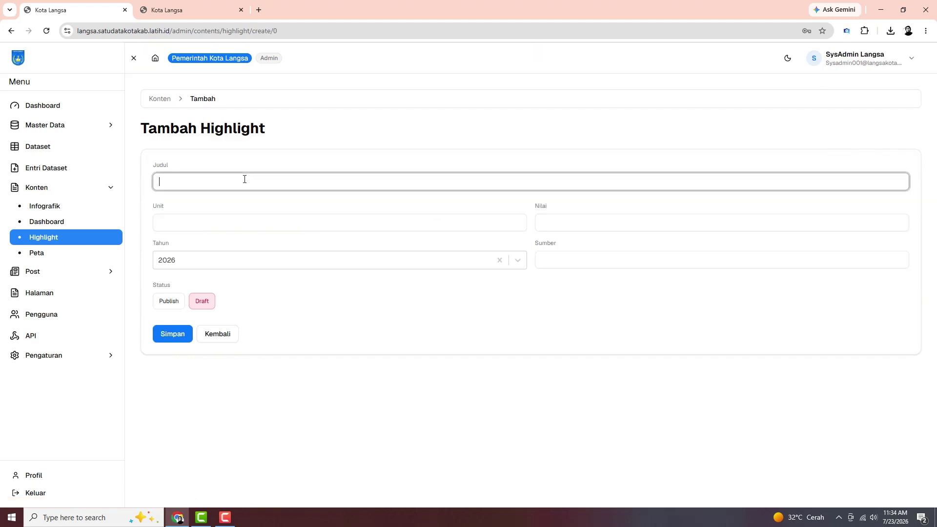
{"action": "left_click", "coordinate": [237, 224]}
{"action": "left_click", "coordinate": [563, 228]}
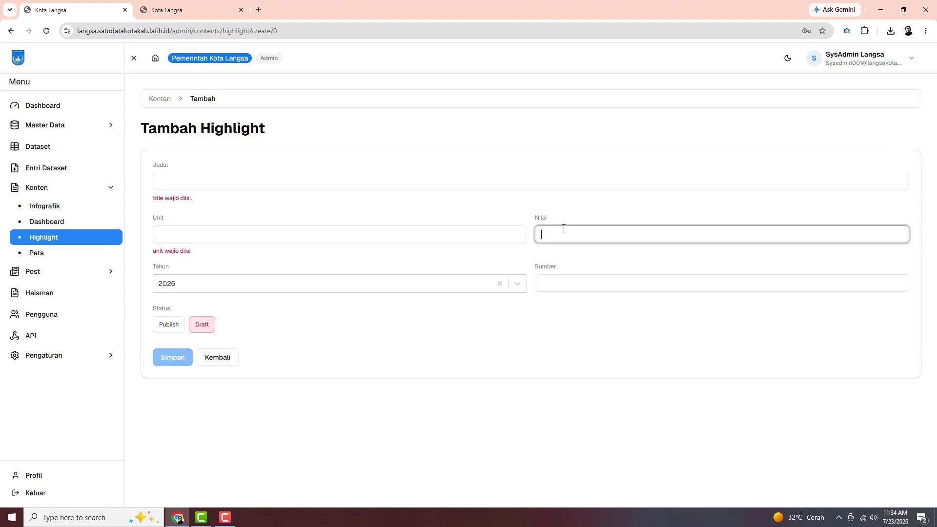
{"action": "left_click", "coordinate": [337, 282]}
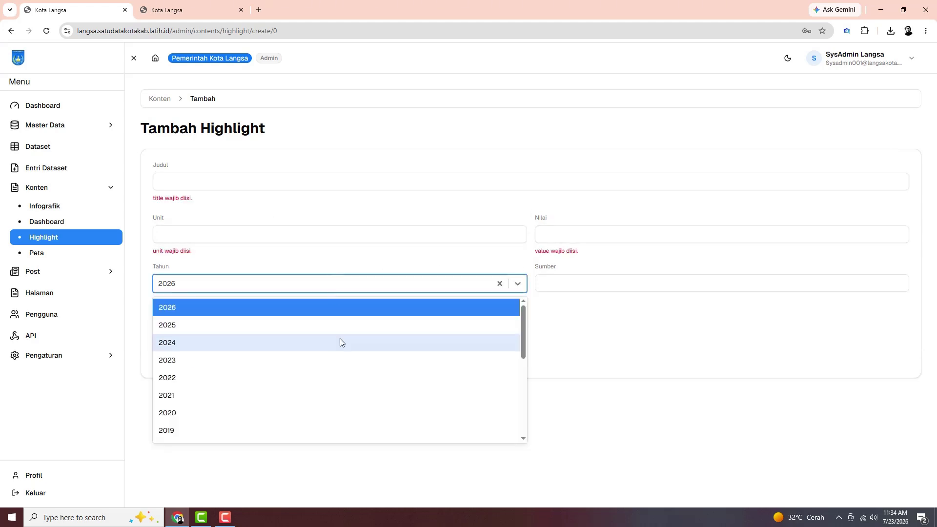
{"action": "left_click", "coordinate": [577, 280]}
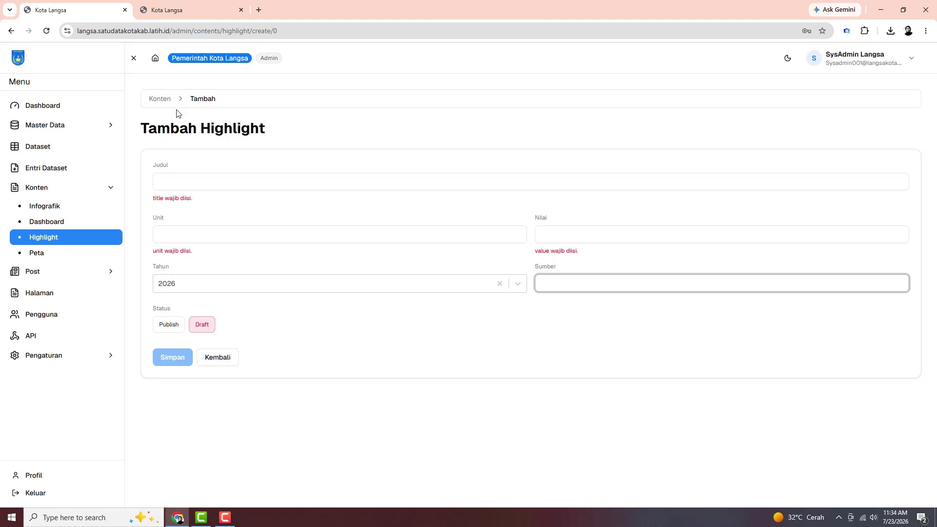
Back on the Highlight list, edit the Jumlah Penduduk highlight and save it with Update
{"action": "left_click", "coordinate": [159, 101]}
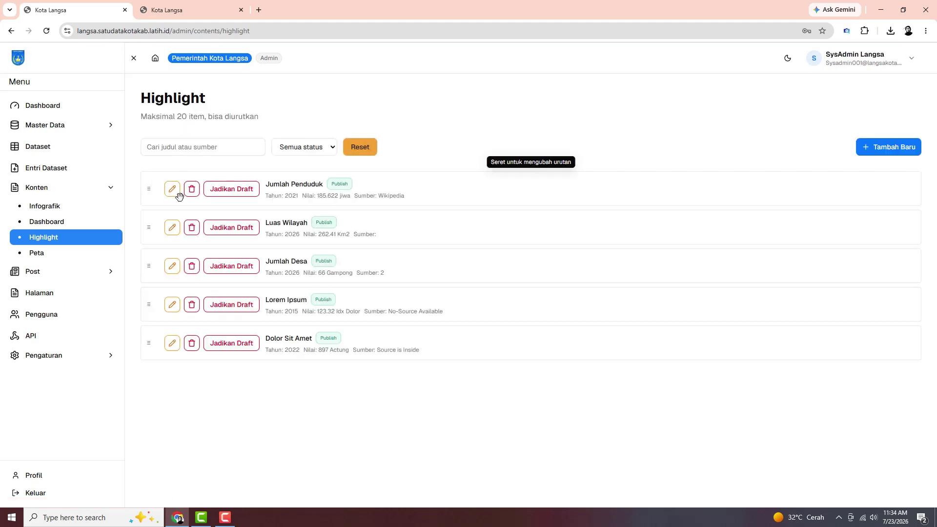
{"action": "left_click", "coordinate": [173, 195]}
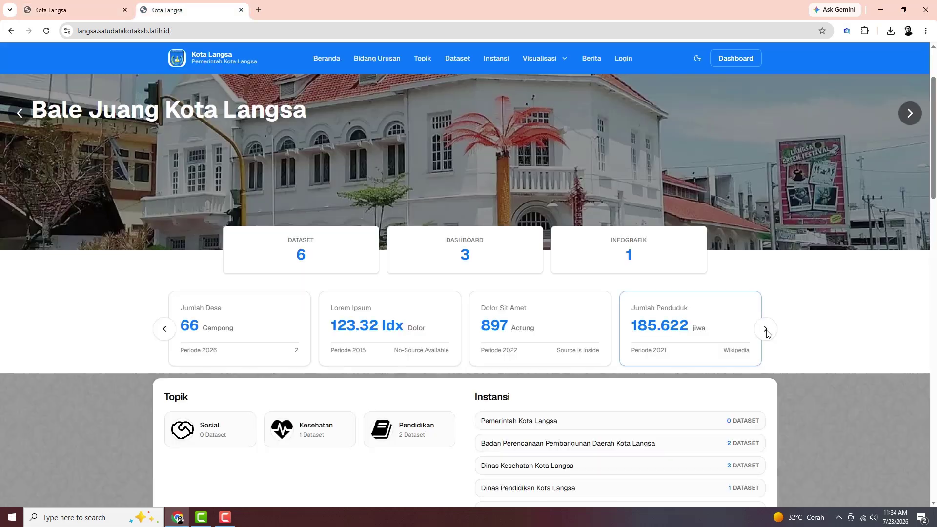
{"action": "left_click", "coordinate": [768, 331]}
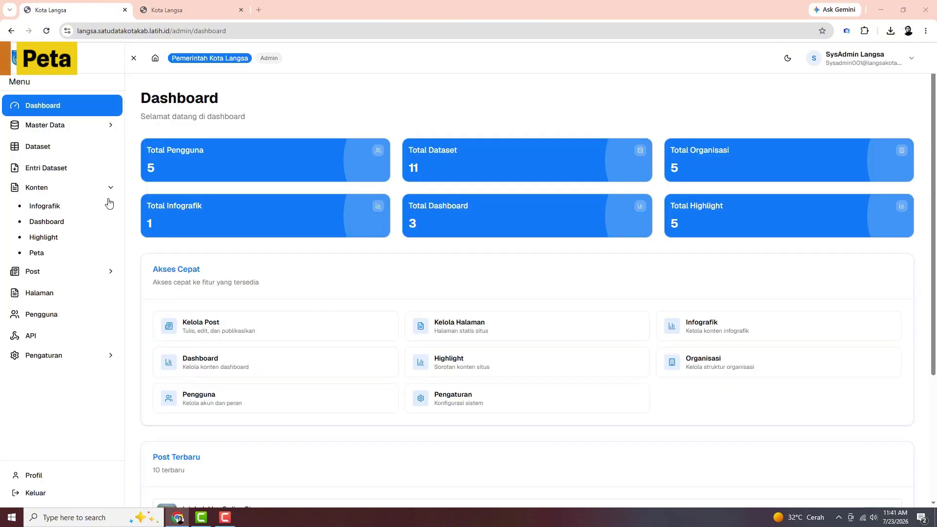
Open the Peta list, check its status filter, and inspect the add-map form's title and Dataset options
{"action": "left_click", "coordinate": [42, 254]}
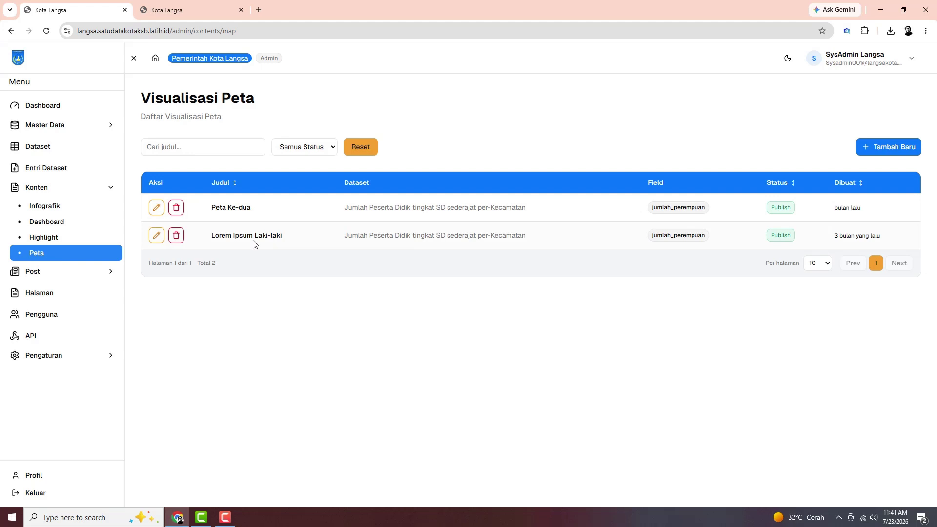
{"action": "left_click", "coordinate": [334, 148]}
{"action": "left_click", "coordinate": [335, 149]}
{"action": "left_click", "coordinate": [886, 151]}
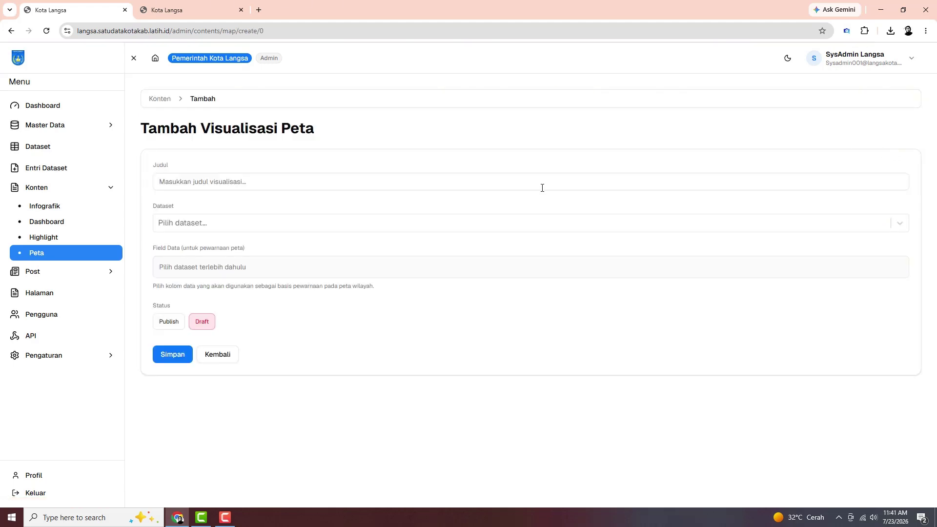
{"action": "left_click", "coordinate": [337, 186]}
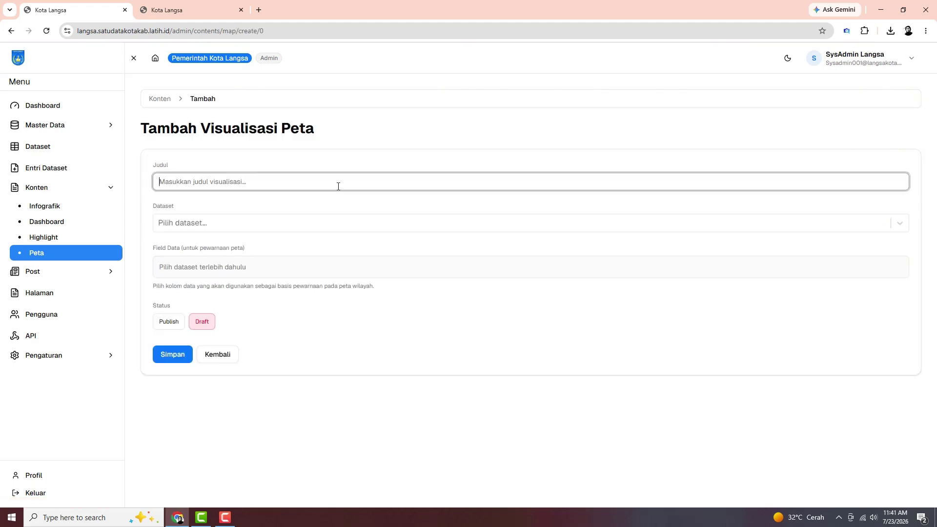
{"action": "left_click", "coordinate": [339, 224]}
{"action": "scroll", "coordinate": [340, 288], "scroll_direction": "down", "scroll_amount": 2}
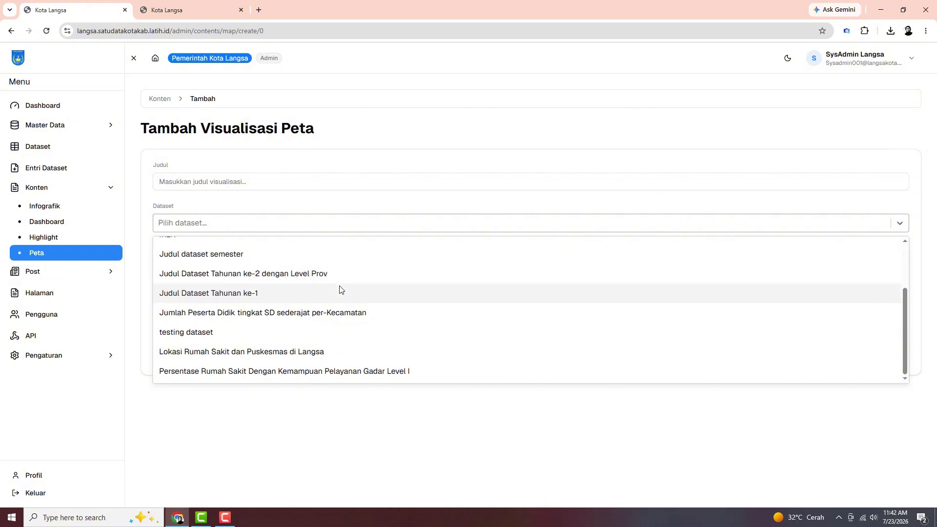
{"action": "left_click", "coordinate": [344, 209]}
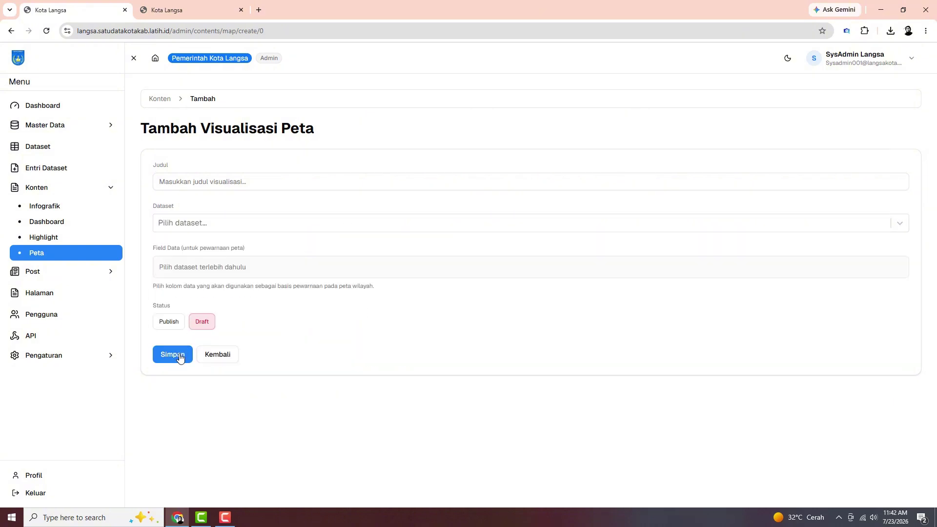
On the public site, display the Lorem Ipsum Laki-laki and Peta Ke-dua maps in turn
{"action": "left_click", "coordinate": [186, 11]}
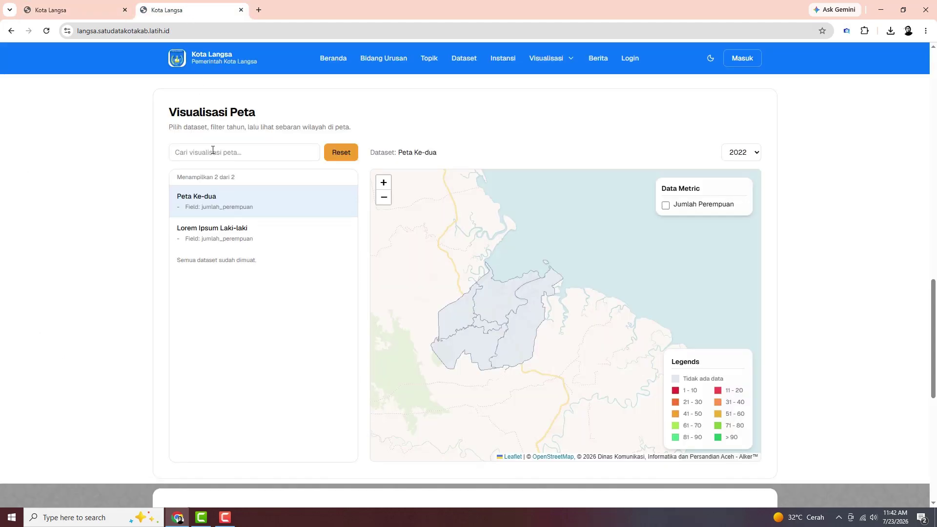
{"action": "left_click", "coordinate": [203, 240]}
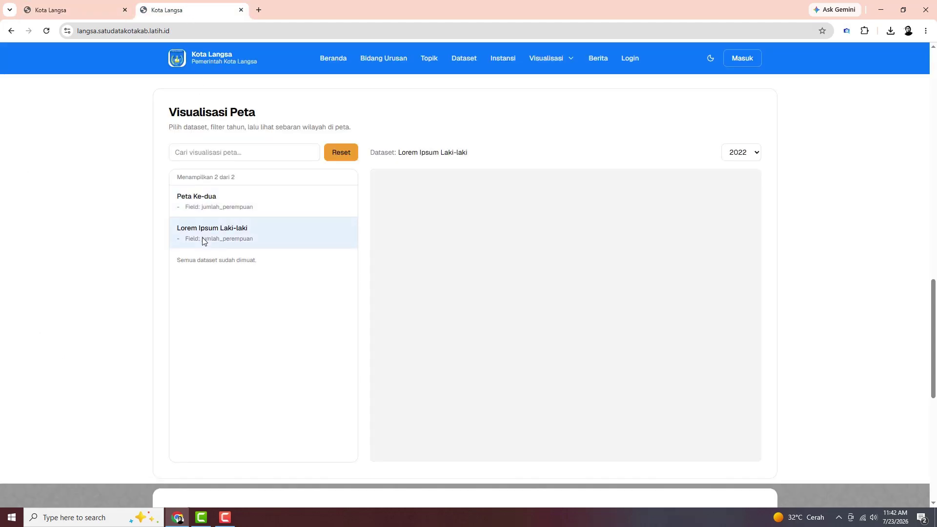
{"action": "left_click", "coordinate": [213, 207]}
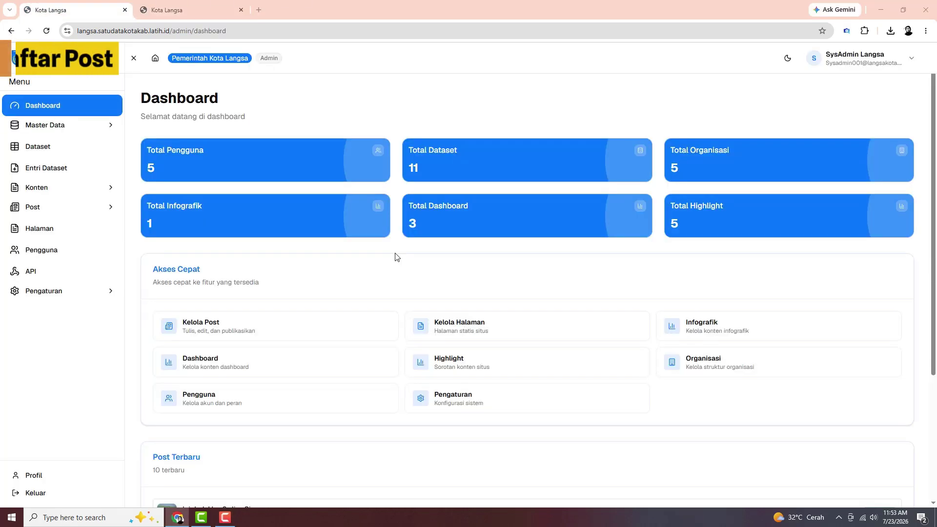
Open Daftar Post under Post and check the Semua status and Semua kategori filter options
{"action": "left_click", "coordinate": [34, 207]}
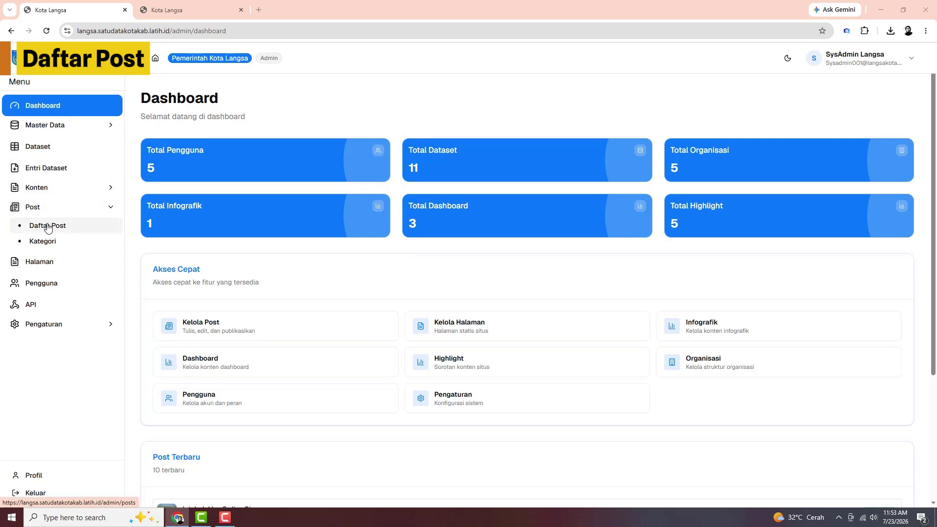
{"action": "left_click", "coordinate": [47, 226]}
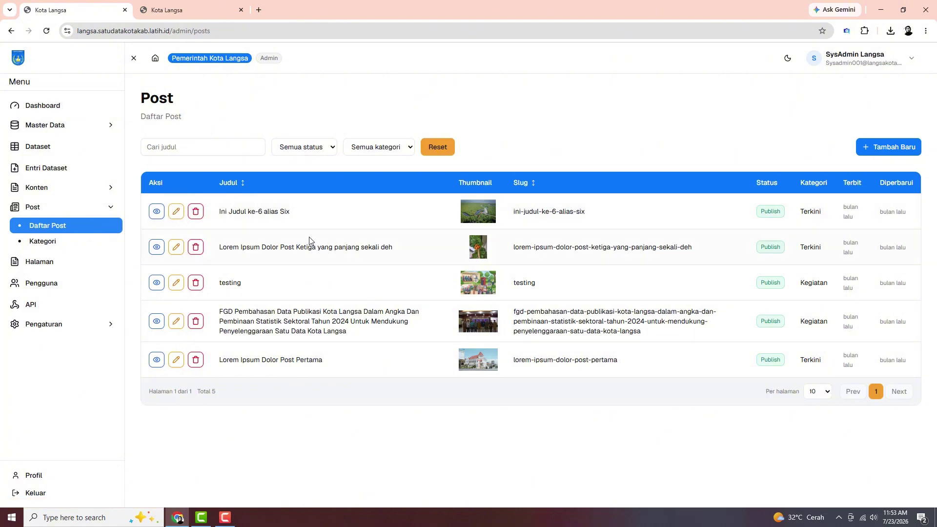
{"action": "left_click", "coordinate": [333, 151]}
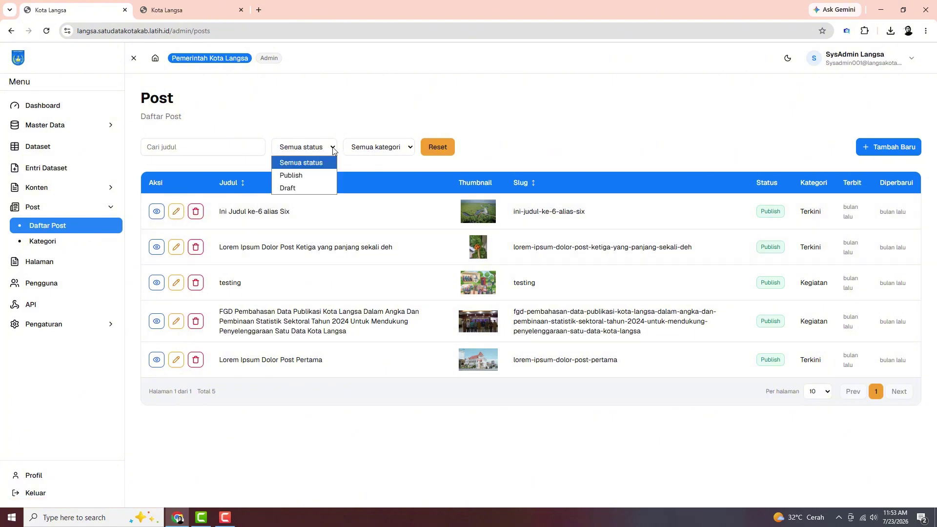
{"action": "left_click", "coordinate": [334, 151]}
{"action": "left_click", "coordinate": [410, 149]}
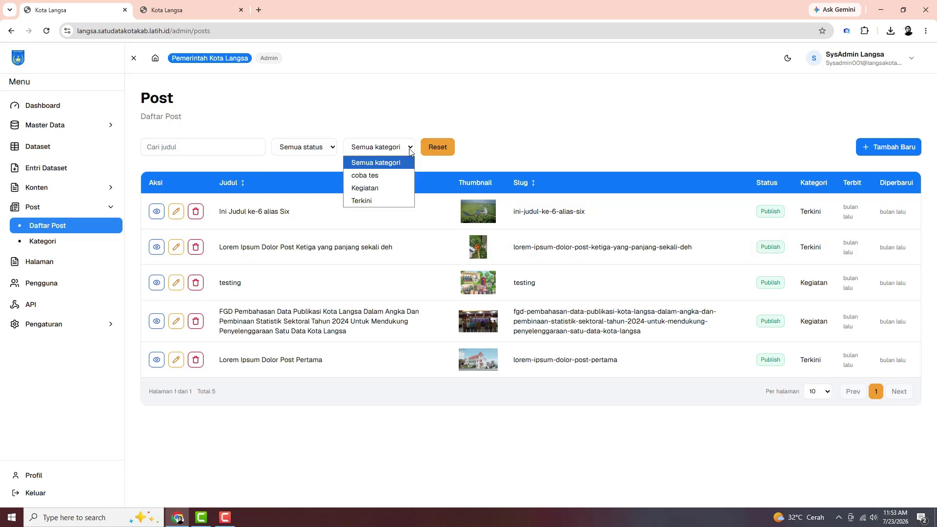
{"action": "left_click", "coordinate": [410, 149]}
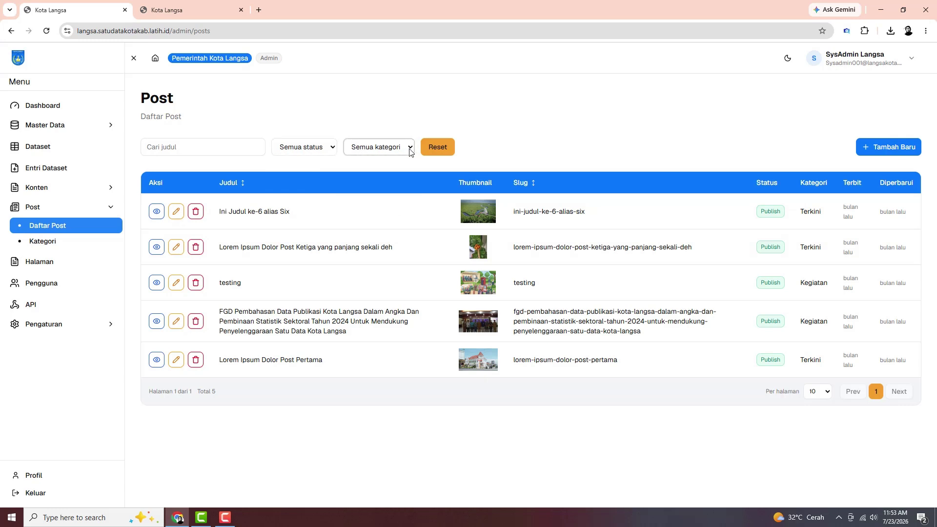
View the new-post form and its Kategori choices, then go back to the post list
{"action": "left_click", "coordinate": [890, 153]}
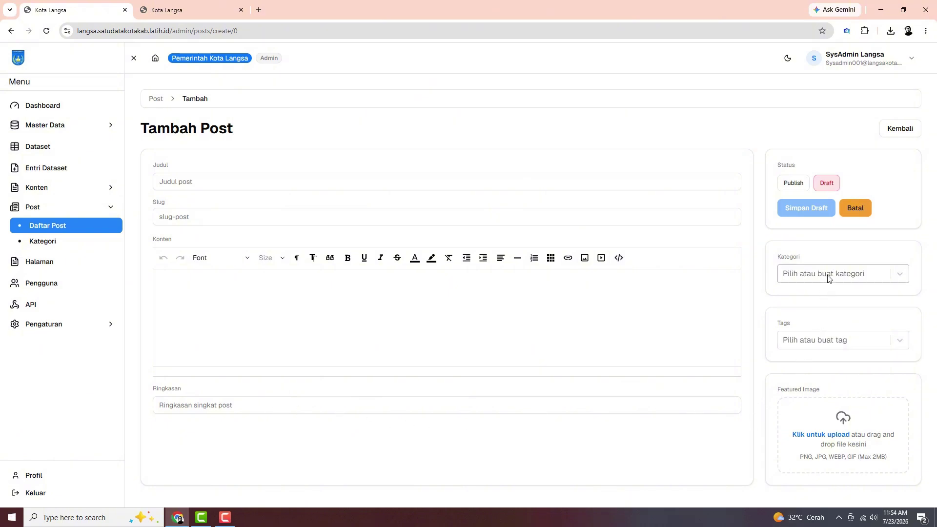
{"action": "left_click", "coordinate": [900, 277]}
{"action": "left_click", "coordinate": [904, 278]}
{"action": "left_click", "coordinate": [855, 208]}
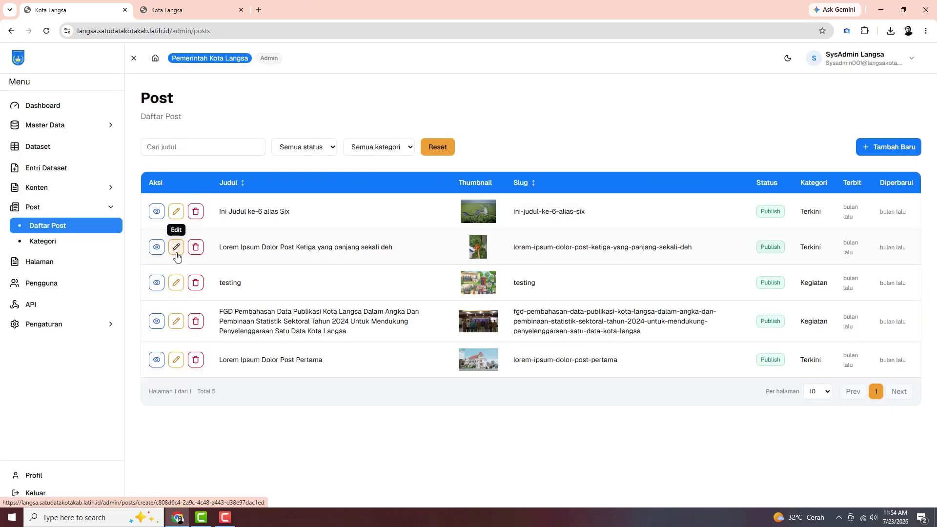
Look at the FGD post's edit form, then view the public Berita news page
{"action": "left_click", "coordinate": [176, 322]}
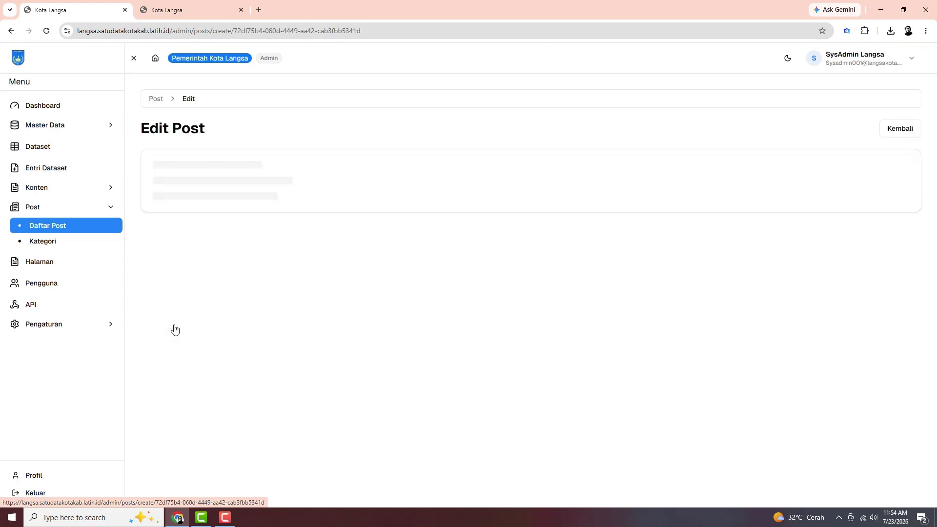
{"action": "left_click", "coordinate": [156, 99]}
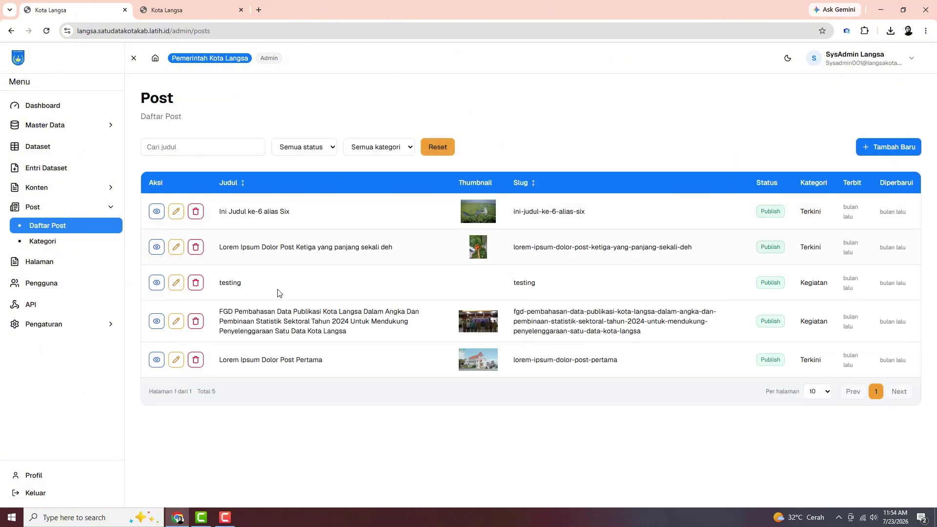
{"action": "left_click", "coordinate": [188, 10]}
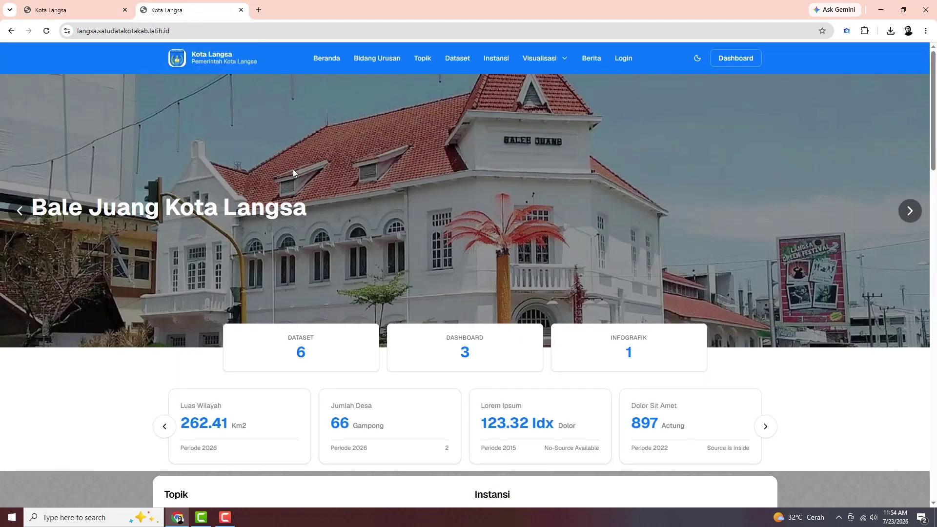
{"action": "left_click", "coordinate": [588, 60]}
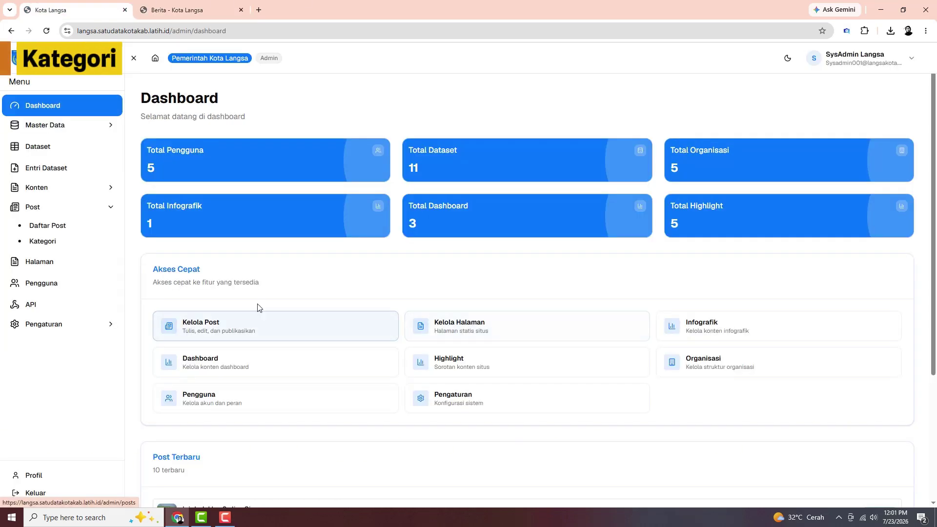
Open the post category list and view the blank new-category form
{"action": "left_click", "coordinate": [53, 244]}
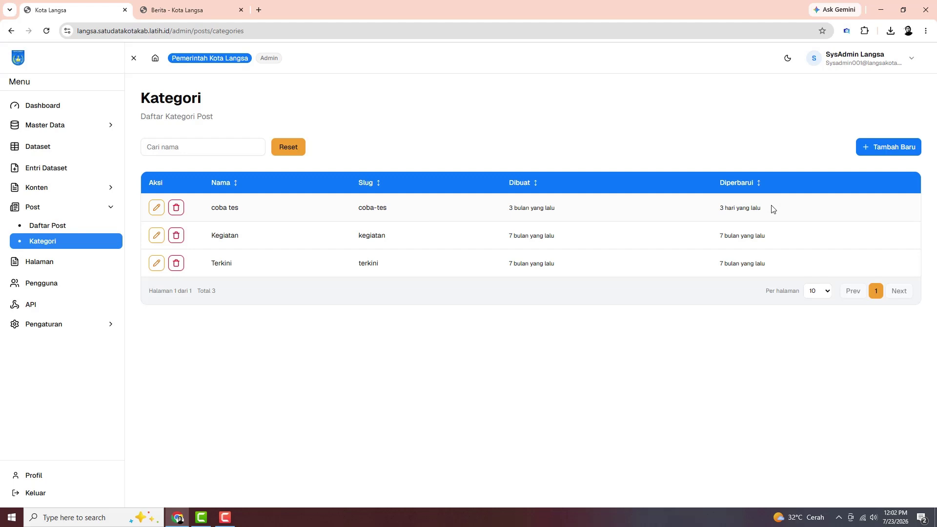
{"action": "left_click", "coordinate": [890, 154]}
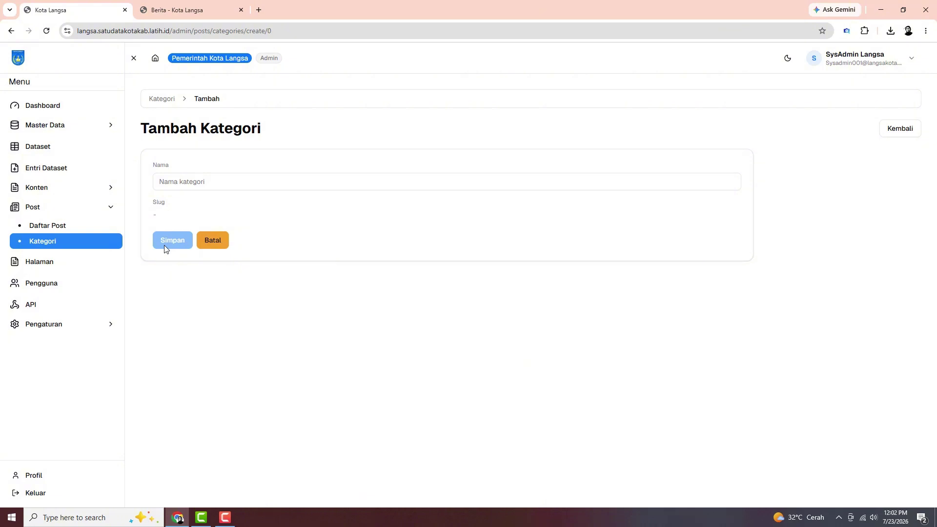
{"action": "left_click", "coordinate": [160, 99]}
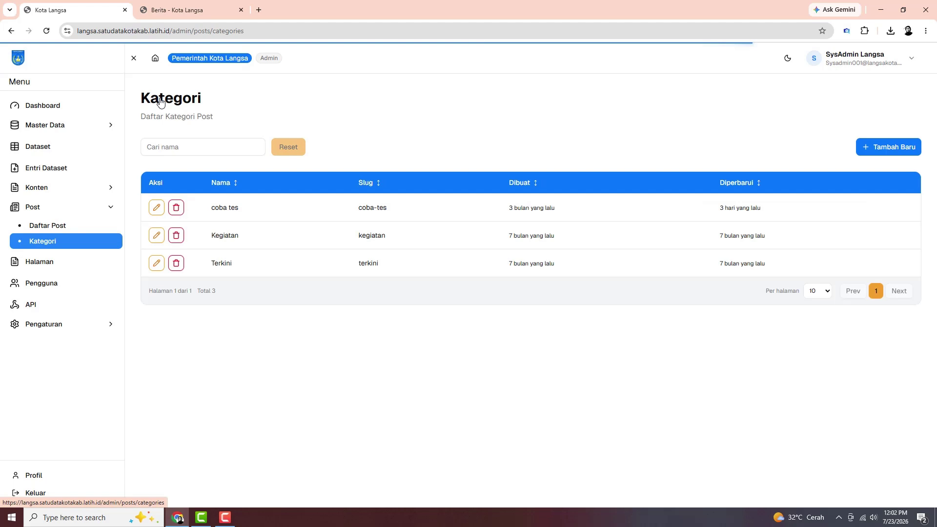
Save the Terkini category unchanged and switch to the public Berita tab
{"action": "left_click", "coordinate": [157, 264]}
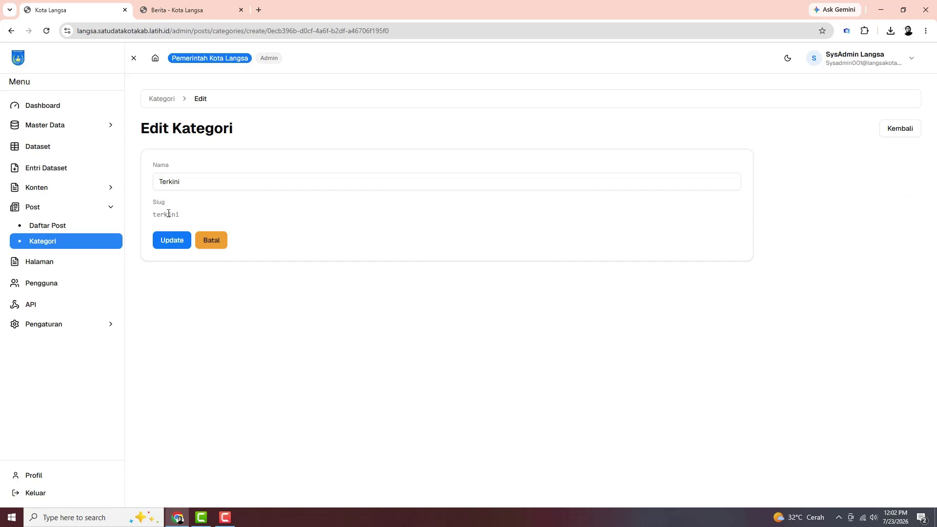
{"action": "left_click", "coordinate": [168, 244]}
{"action": "key", "text": "ctrl+Tab"}
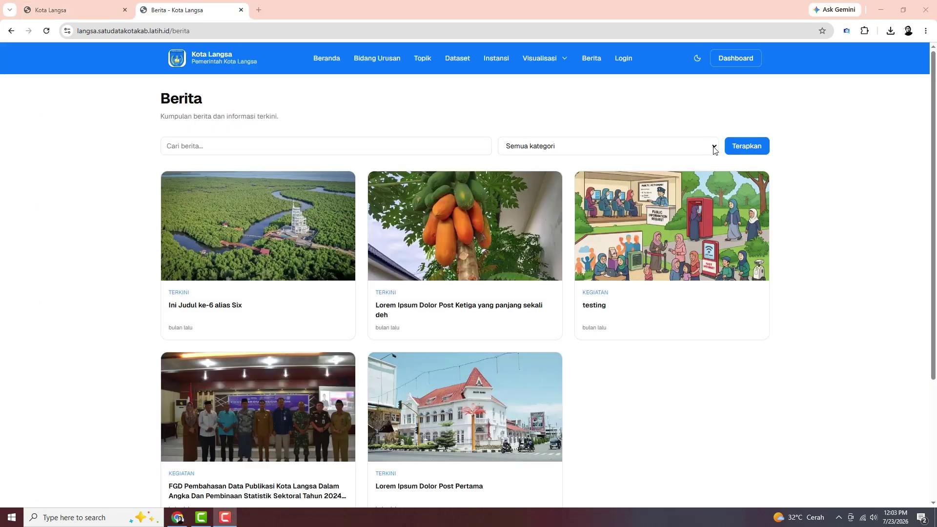
Check the Berita category filter and leave it on Semua kategori
{"action": "left_click", "coordinate": [713, 150]}
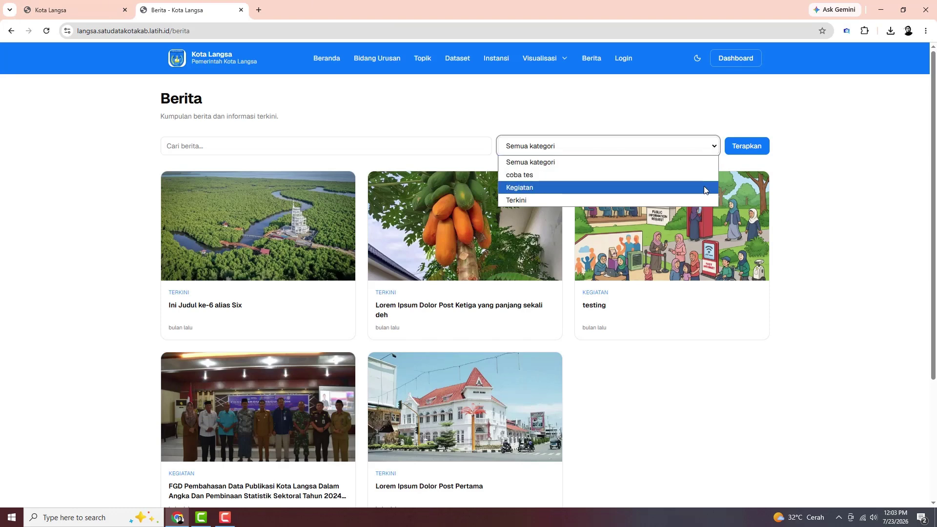
{"action": "left_click", "coordinate": [178, 299]}
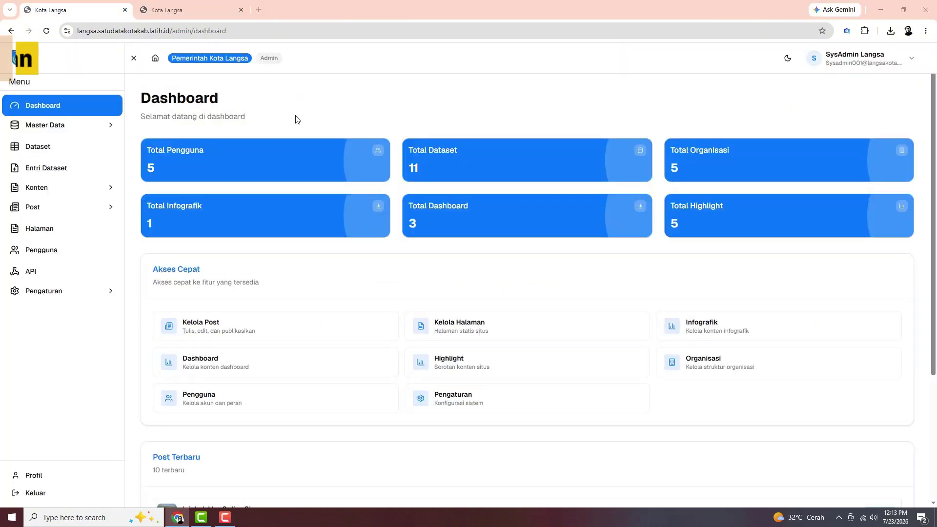
View the Halaman list and blank new-page form, then edit the Tentang Aplikasi page
{"action": "left_click", "coordinate": [42, 236]}
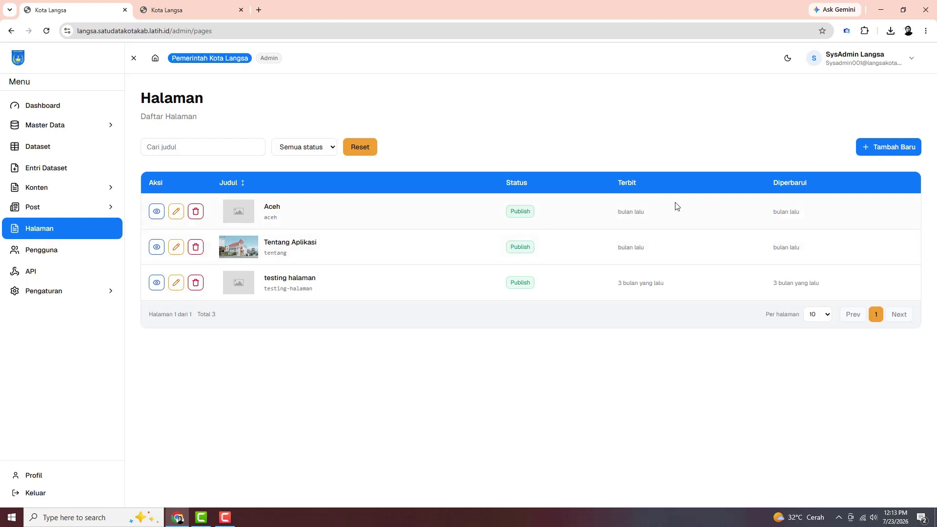
{"action": "left_click", "coordinate": [881, 150]}
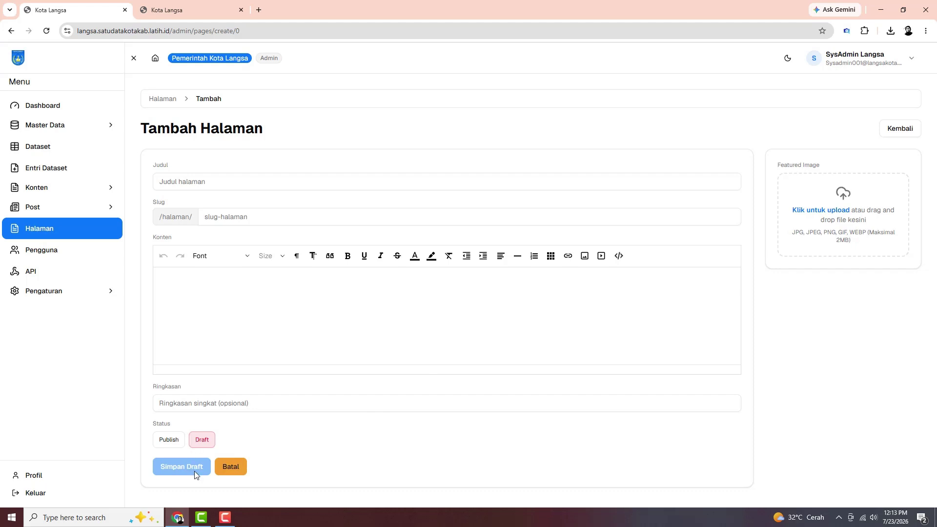
{"action": "left_click", "coordinate": [167, 100]}
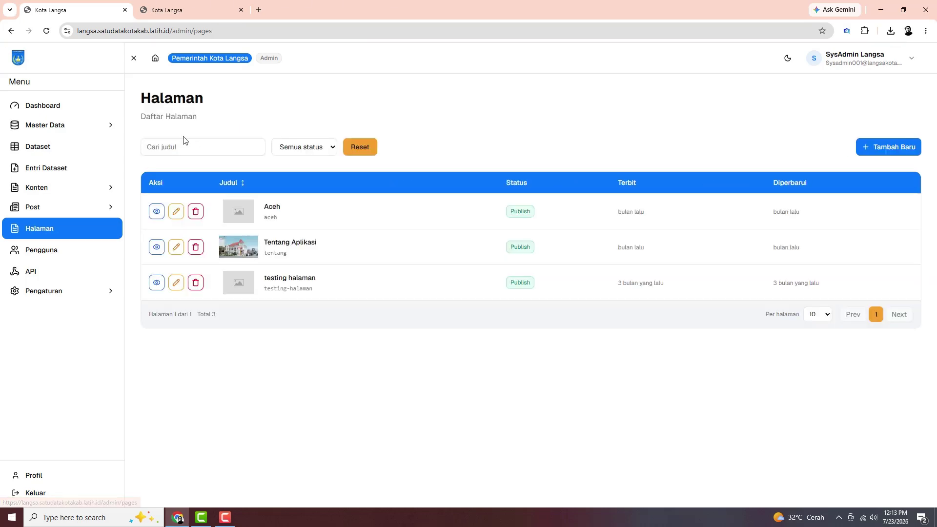
{"action": "left_click", "coordinate": [177, 248]}
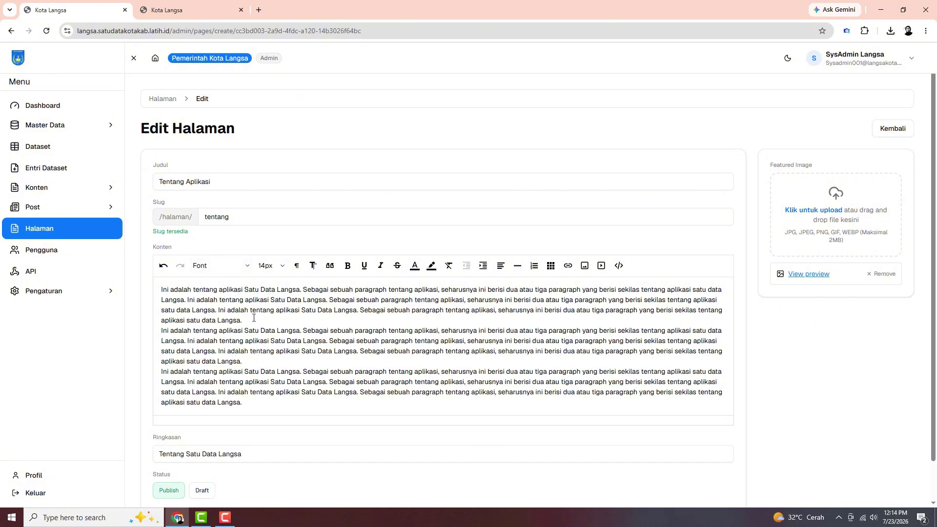
{"action": "scroll", "coordinate": [261, 464], "scroll_direction": "down", "scroll_amount": 1}
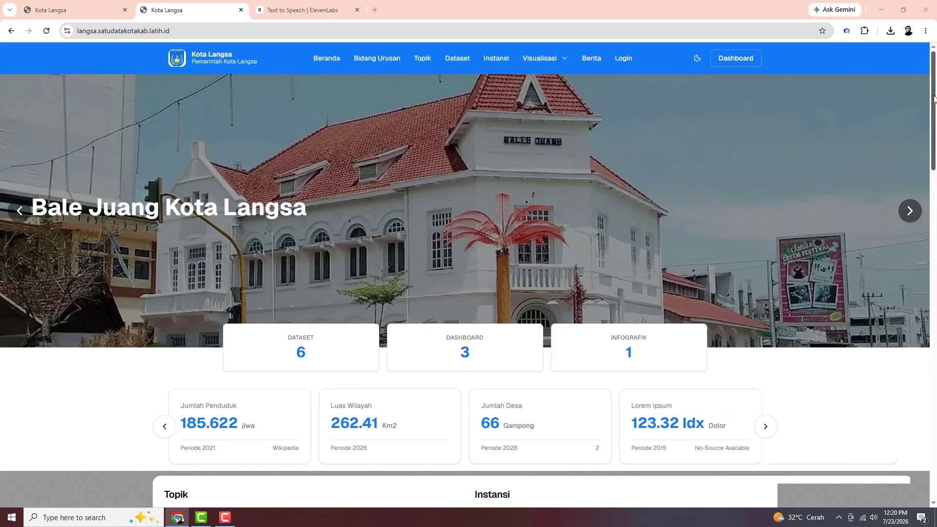
Open the Tentang link under Informasi in the public home page footer
{"action": "left_click_drag", "start_coordinate": [933, 90], "coordinate": [935, 428]}
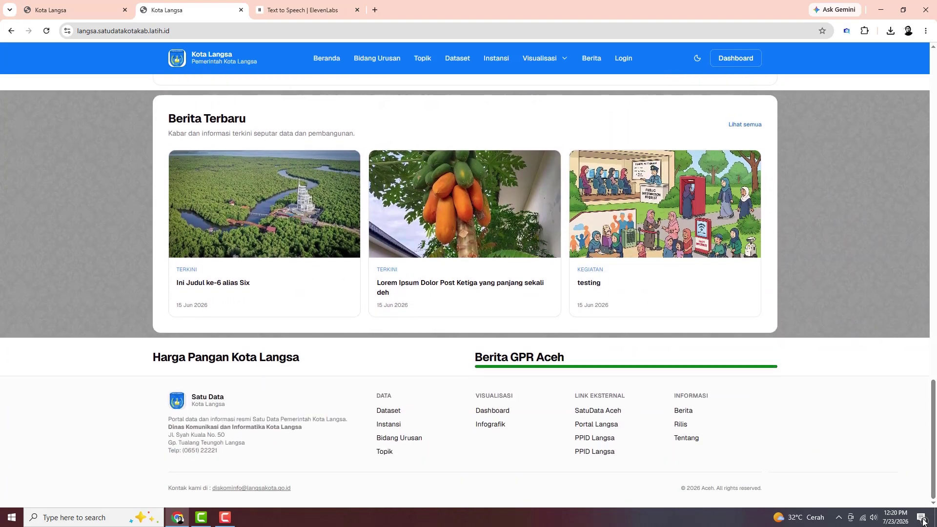
{"action": "left_click", "coordinate": [686, 439]}
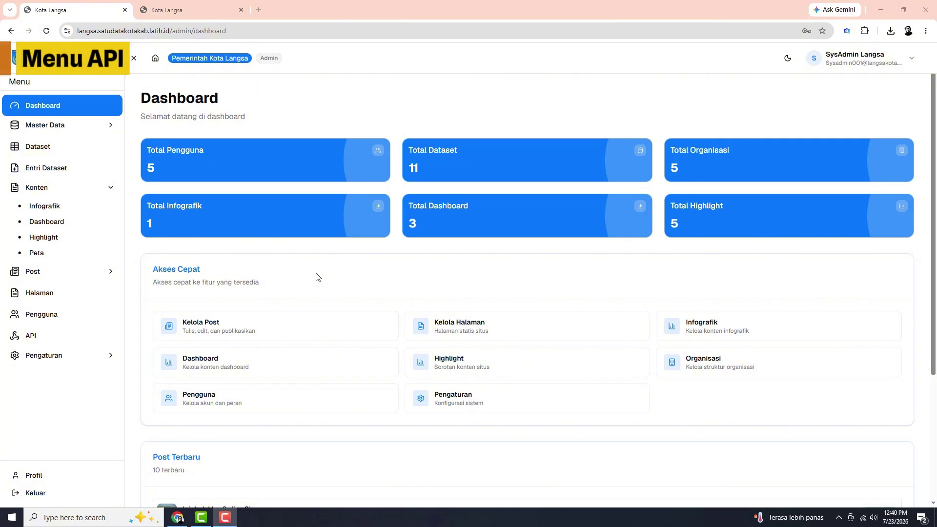
Open the API documentation and read its API Key and Request sections
{"action": "left_click", "coordinate": [39, 341]}
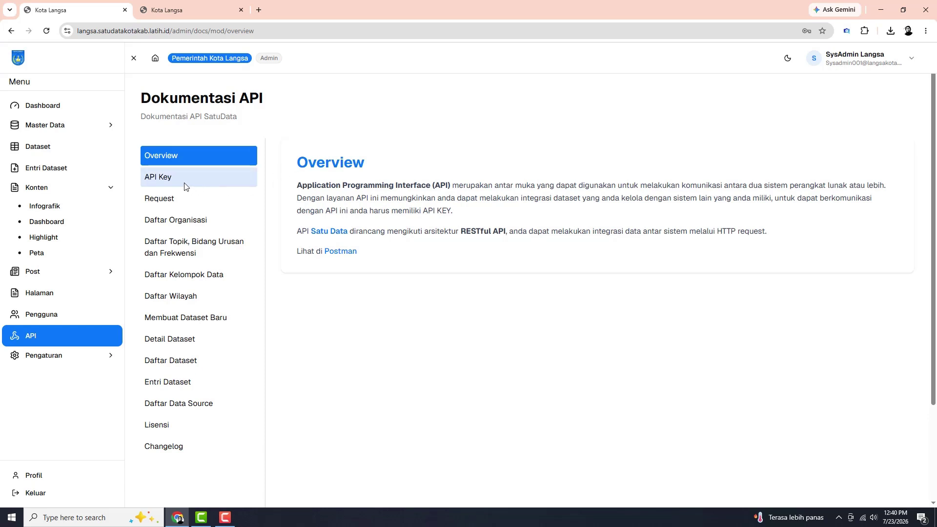
{"action": "left_click", "coordinate": [167, 182]}
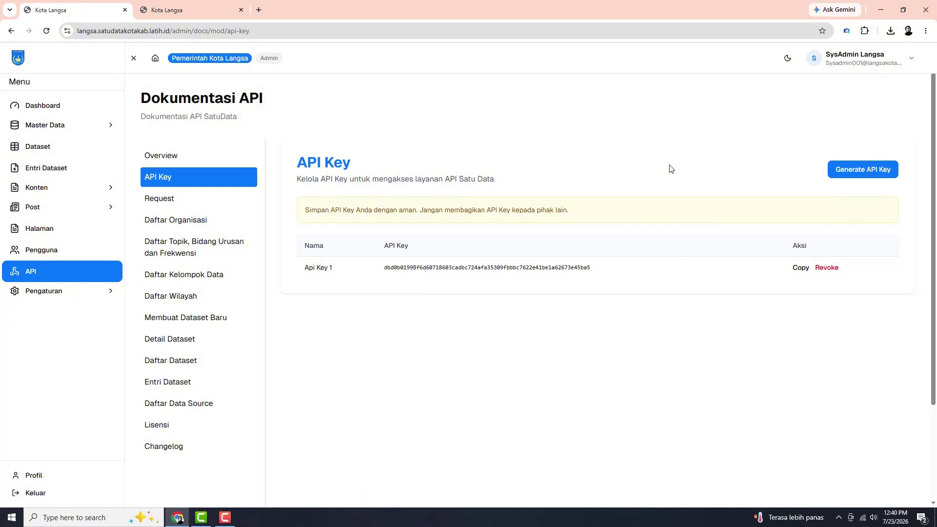
{"action": "left_click", "coordinate": [169, 204]}
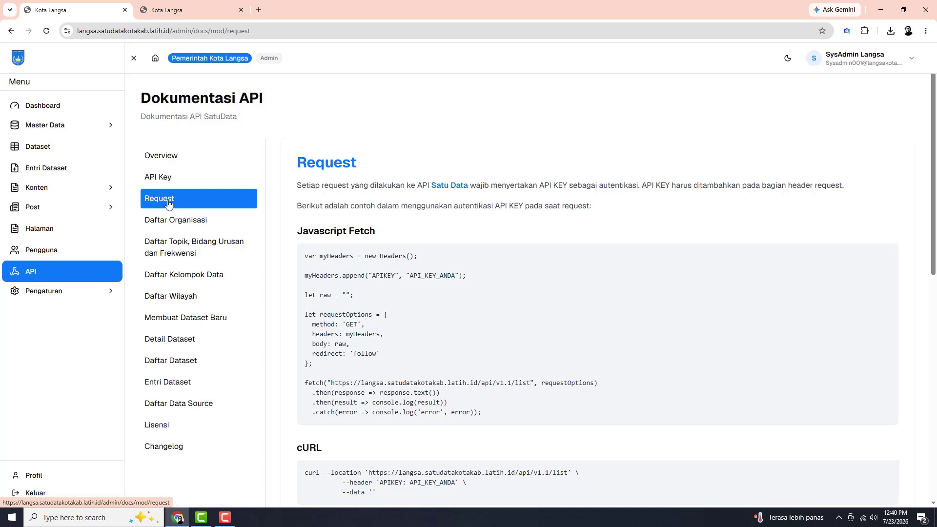
Review the Daftar Organisasi, Daftar Topik, Daftar Kelompok Data and Daftar Wilayah endpoint docs
{"action": "left_click", "coordinate": [164, 221]}
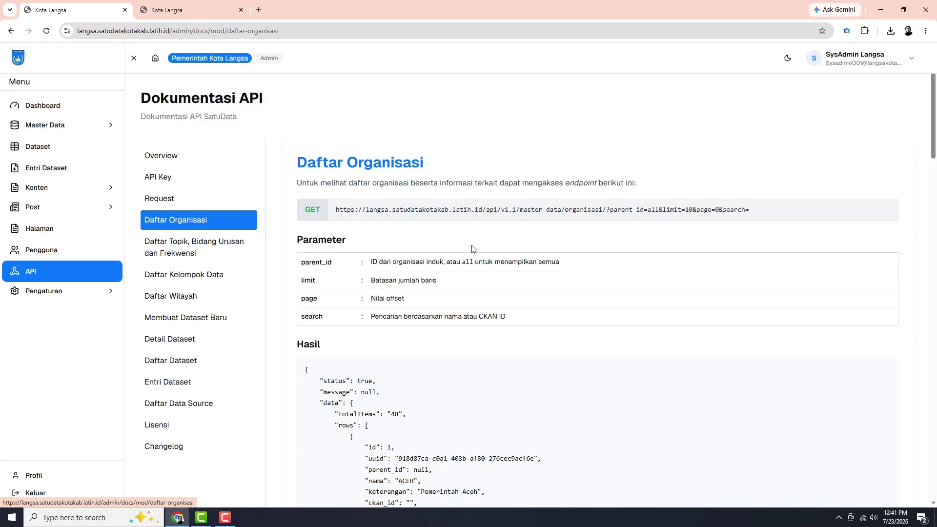
{"action": "scroll", "coordinate": [820, 170], "scroll_direction": "down", "scroll_amount": 5}
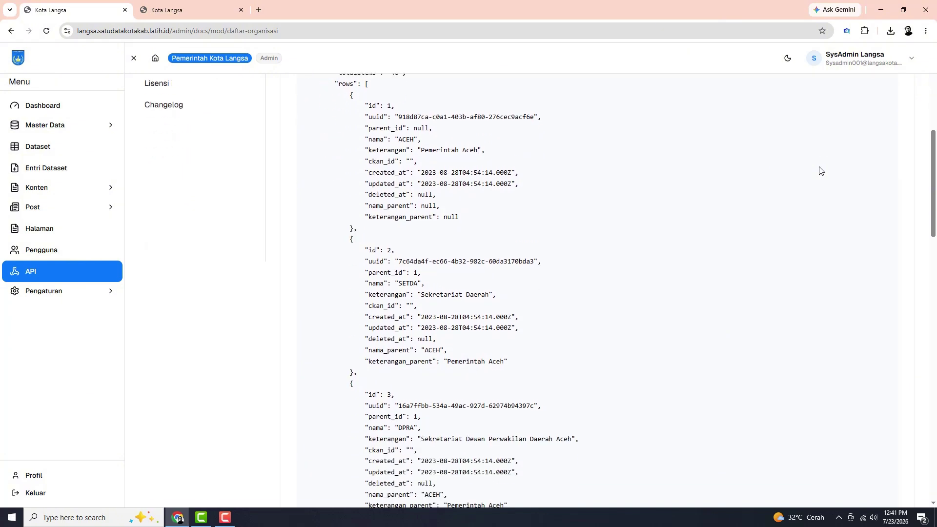
{"action": "scroll", "coordinate": [818, 170], "scroll_direction": "up", "scroll_amount": 5}
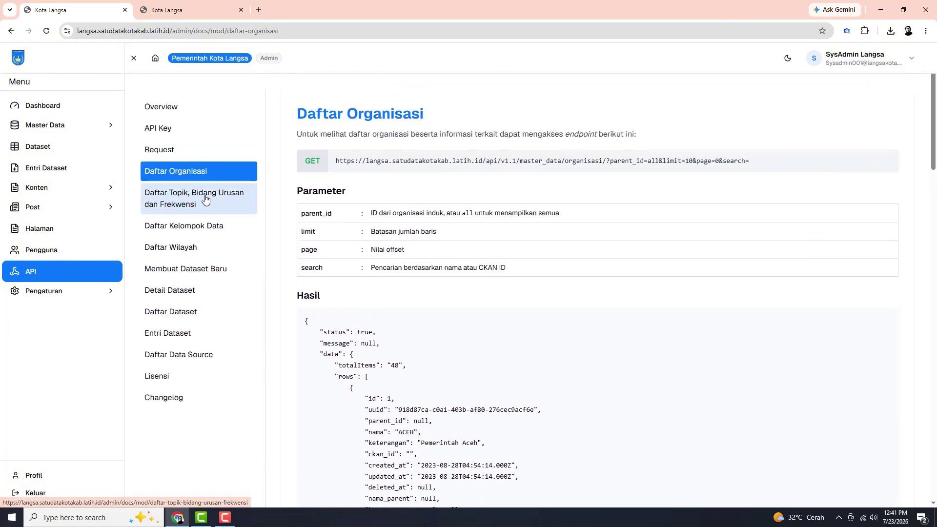
{"action": "left_click", "coordinate": [205, 198]}
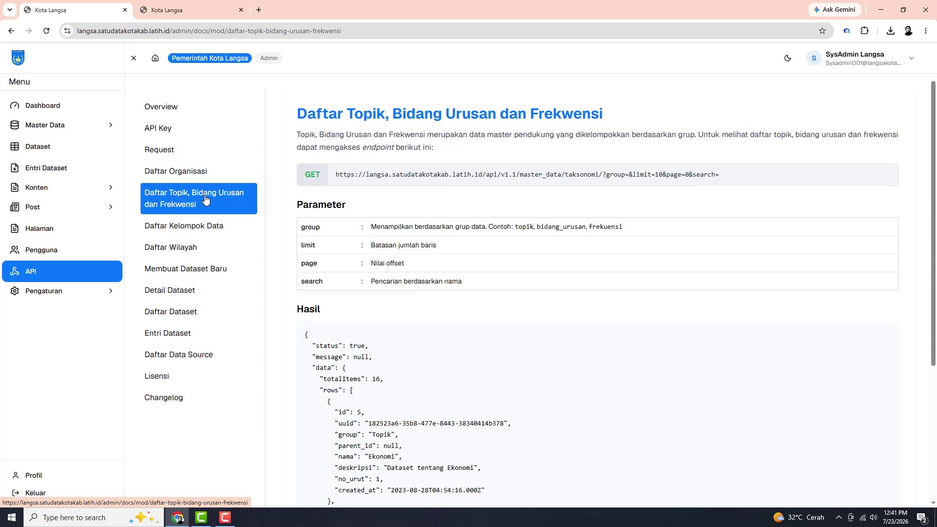
{"action": "left_click", "coordinate": [197, 229]}
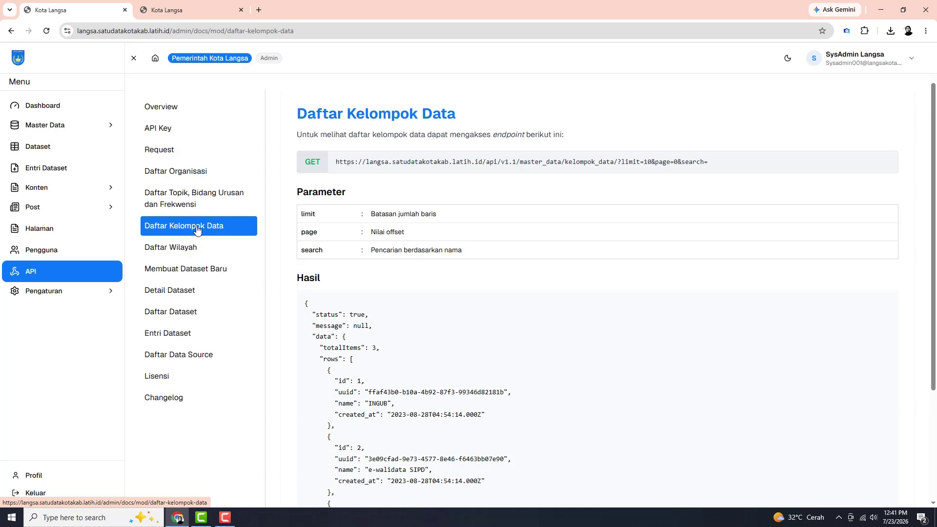
{"action": "left_click", "coordinate": [189, 251]}
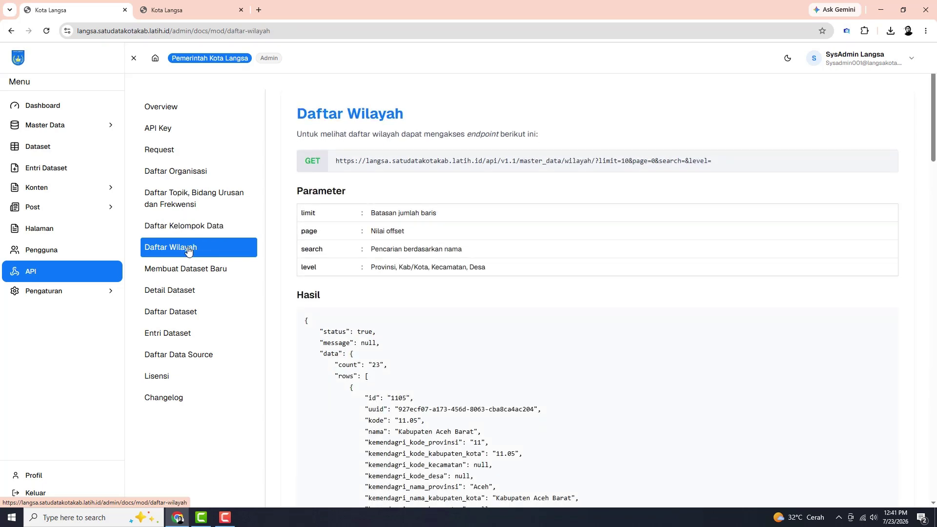
Review the dataset and Daftar Data Source endpoint docs, then return to the Overview
{"action": "left_click", "coordinate": [183, 278]}
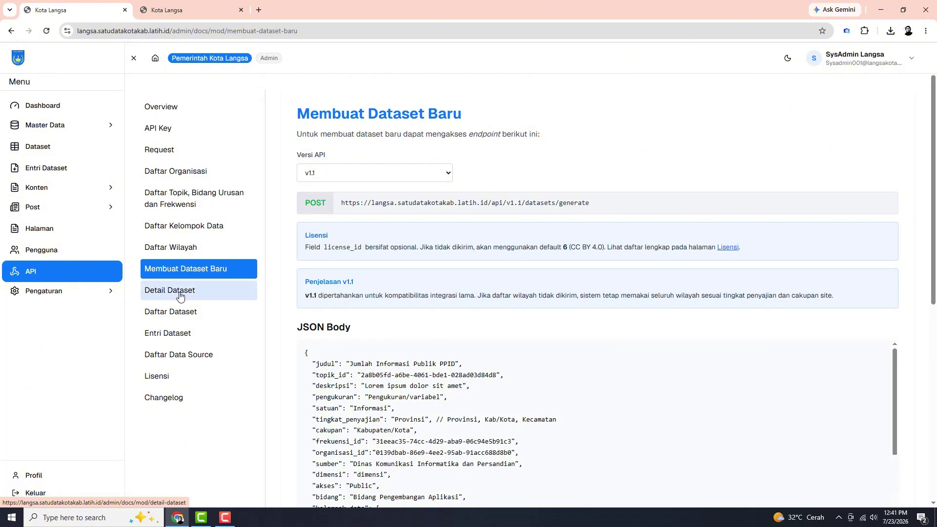
{"action": "left_click", "coordinate": [181, 296]}
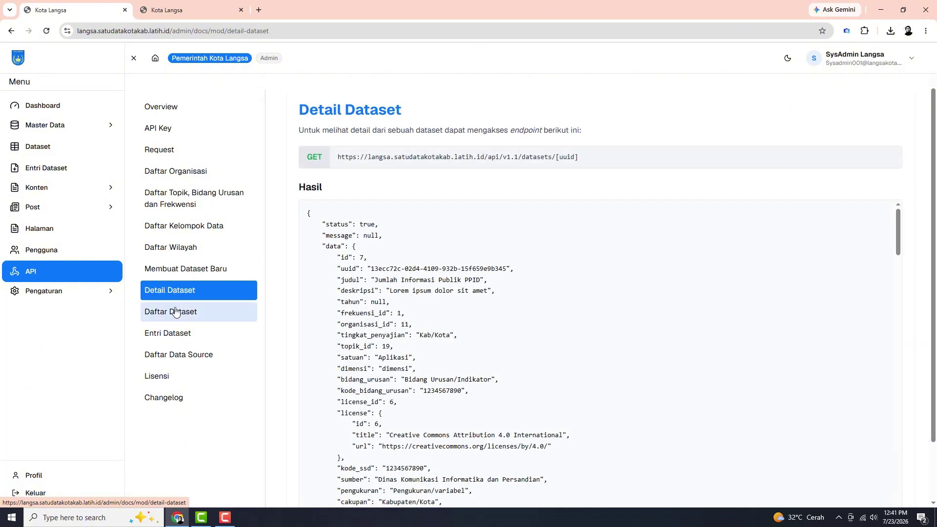
{"action": "left_click", "coordinate": [173, 316]}
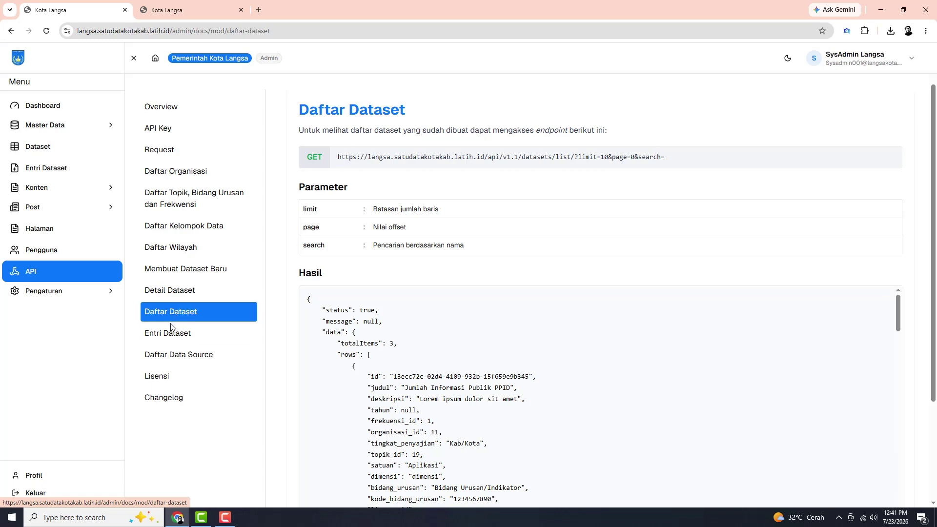
{"action": "left_click", "coordinate": [168, 336]}
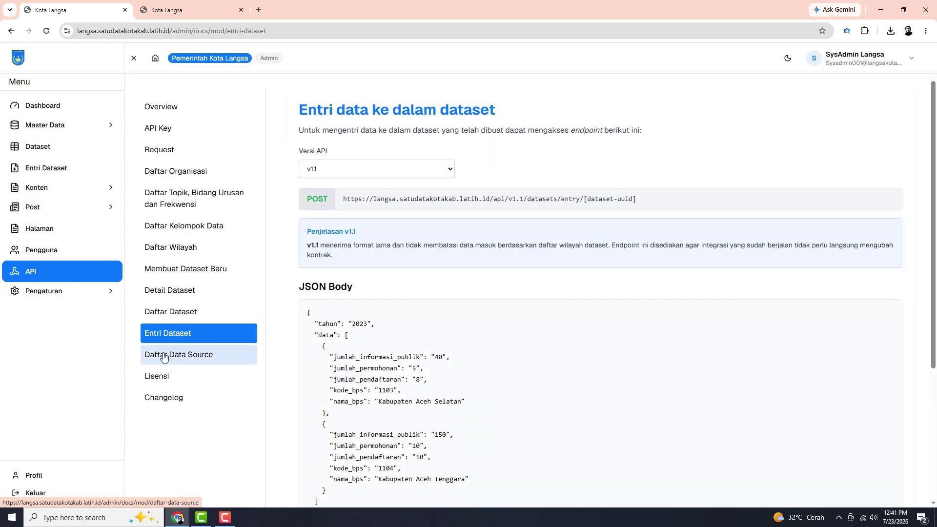
{"action": "left_click", "coordinate": [164, 358]}
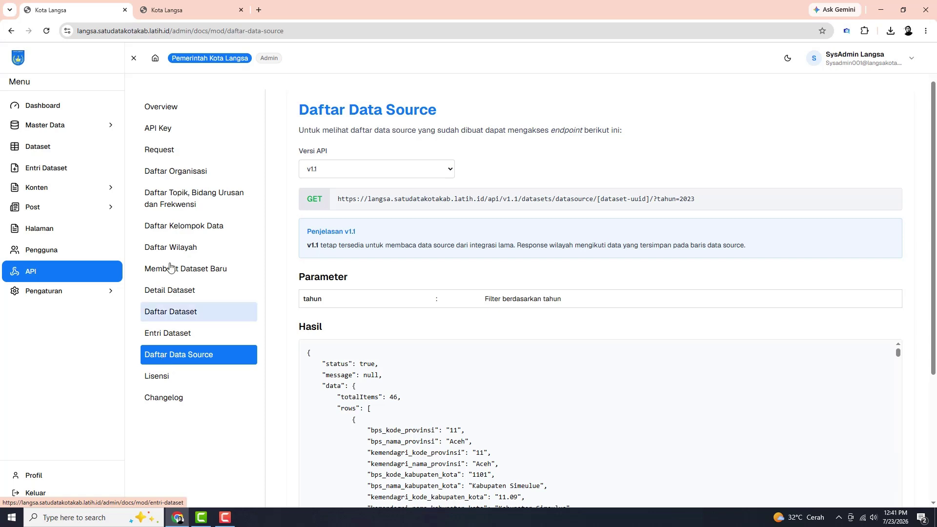
{"action": "left_click", "coordinate": [178, 112]}
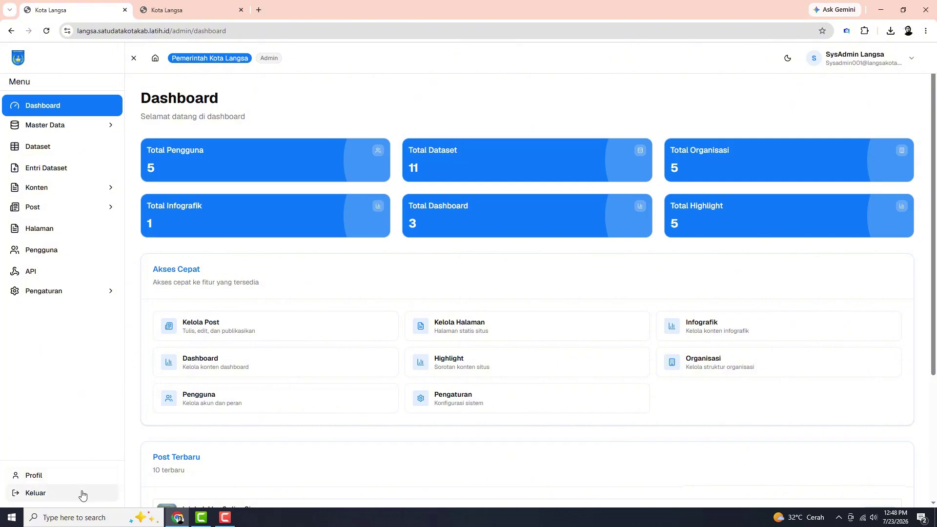
Log out from the SysAdmin user menu and go to Beranda from the login page
{"action": "left_click", "coordinate": [909, 59]}
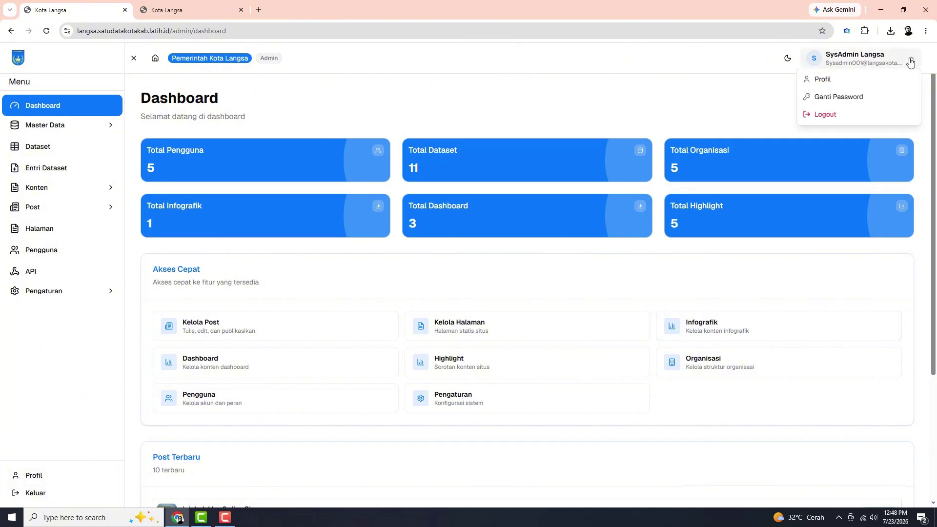
{"action": "left_click", "coordinate": [861, 119]}
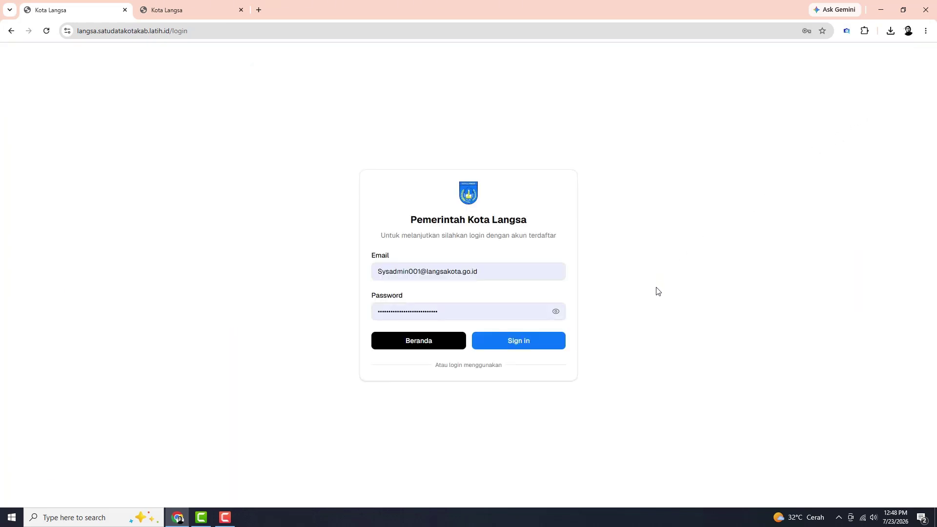
{"action": "left_click", "coordinate": [444, 341]}
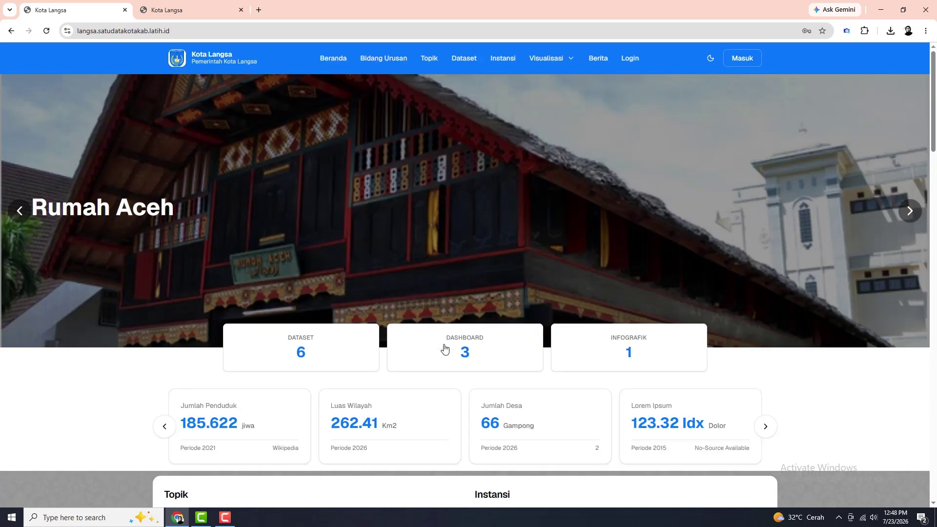